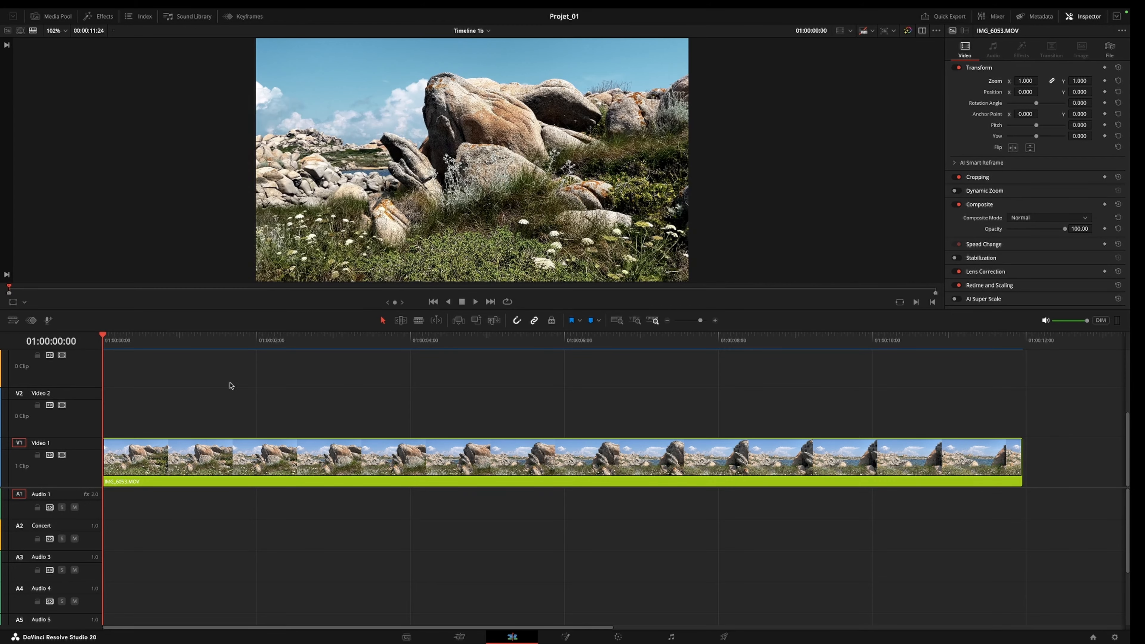
# - Show the keyframe tray below the timeline and look through its parameter display options
pyautogui.moveTo(104, 337); pyautogui.dragTo(102, 369)
pyautogui.click(31, 321)
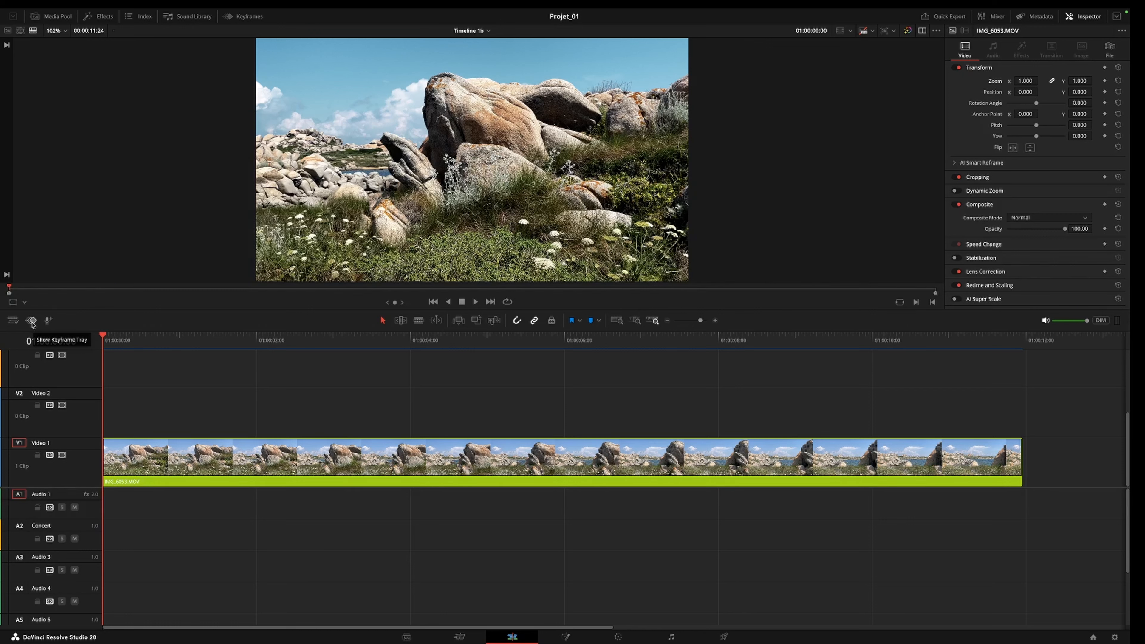
pyautogui.click(31, 322)
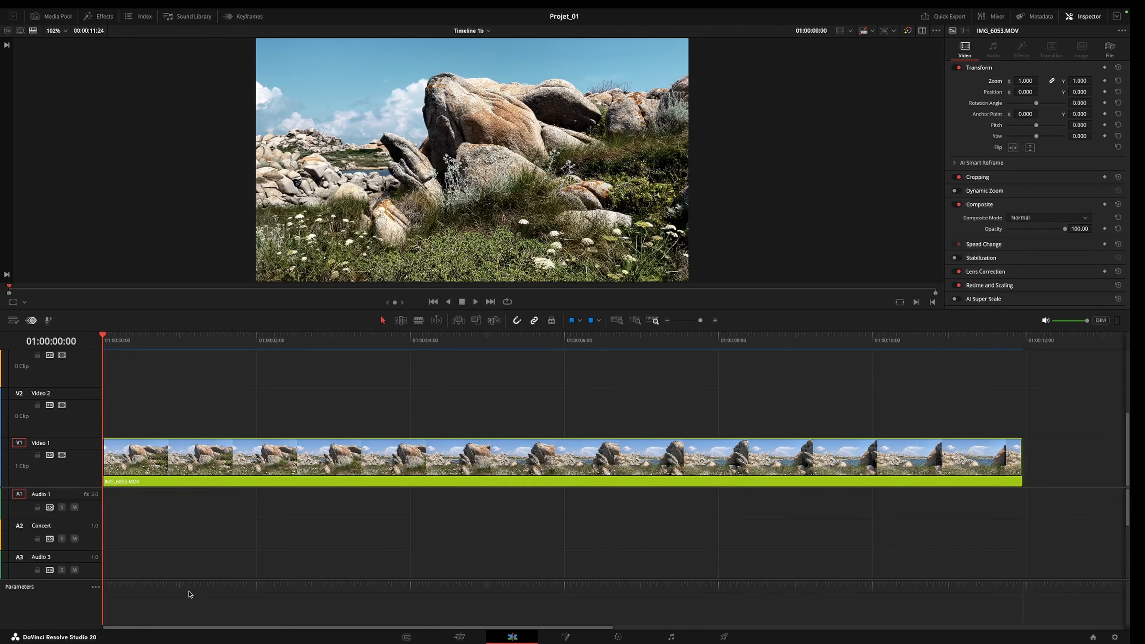
pyautogui.click(95, 589)
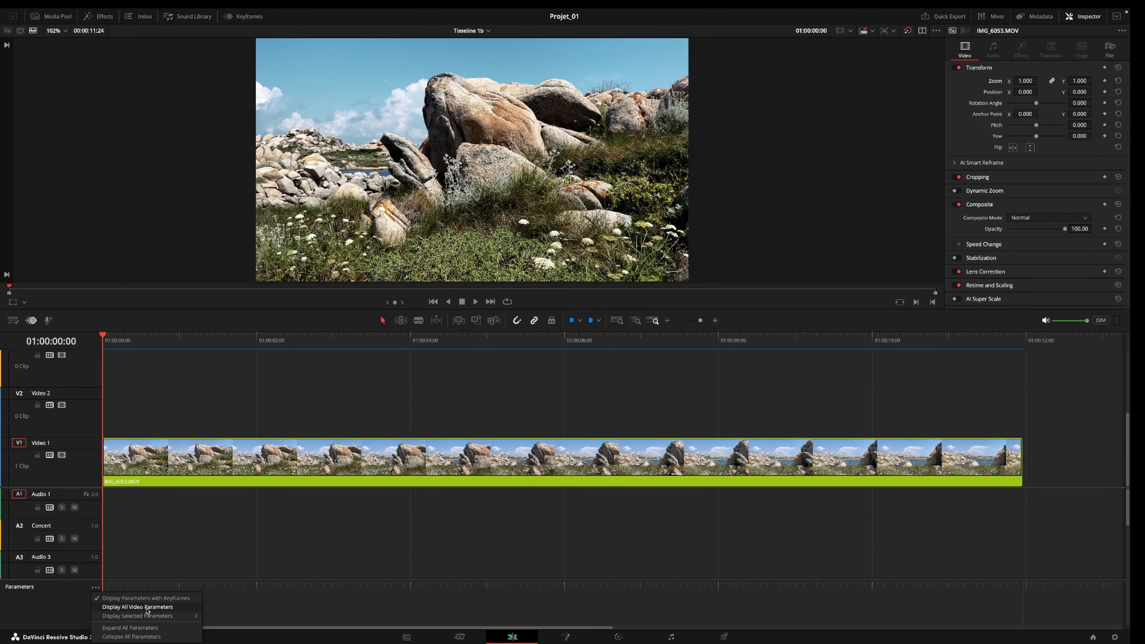
pyautogui.moveTo(147, 620)
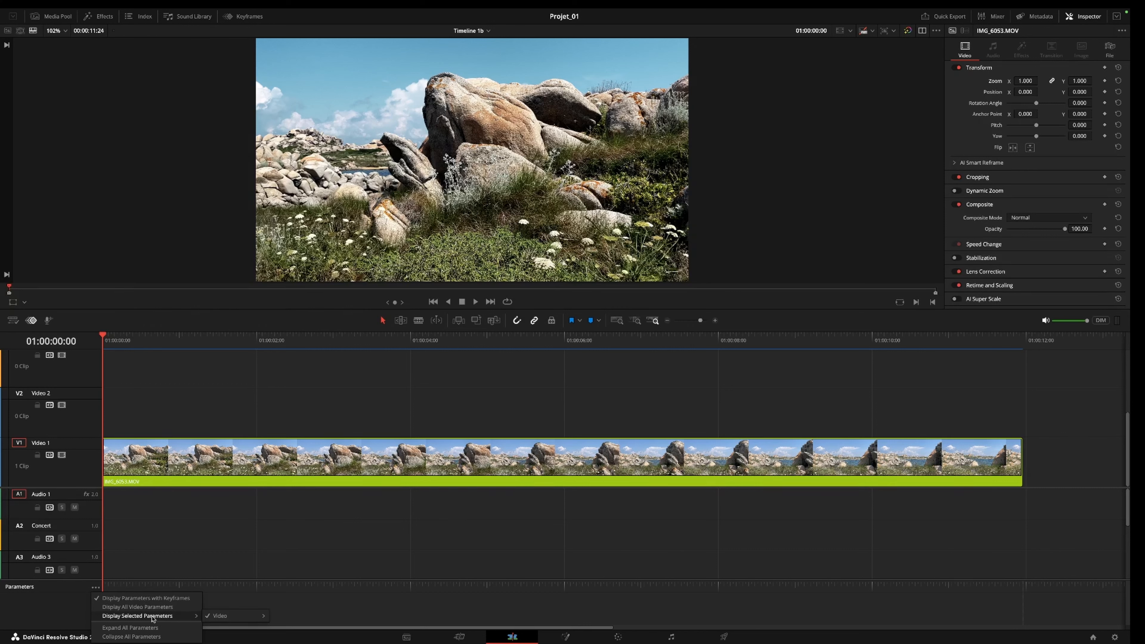
pyautogui.moveTo(226, 617)
pyautogui.click(95, 589)
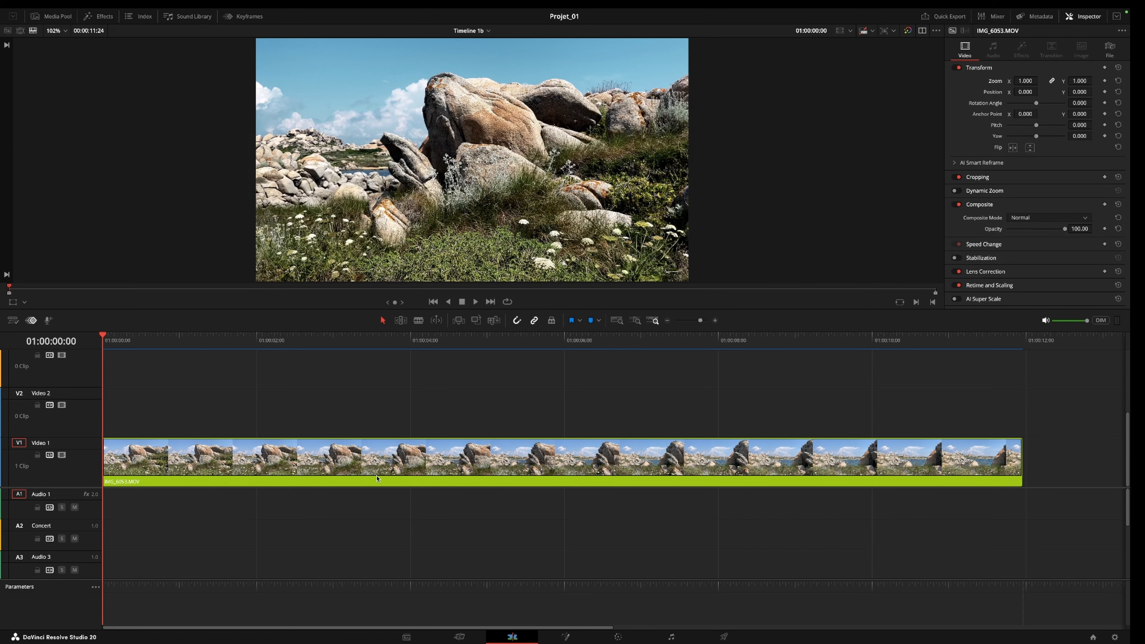
# - Show the retime controls on the IMG_6053.MOV clip and add a speed point at 01:00:02:24
pyautogui.rightClick(378, 466)
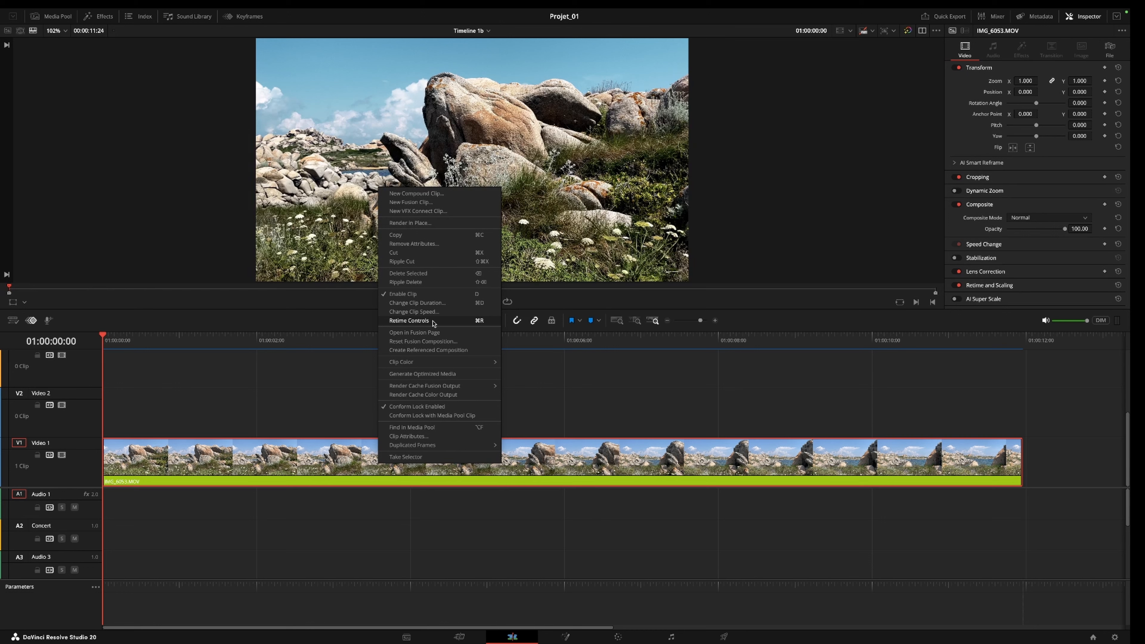
pyautogui.click(482, 321)
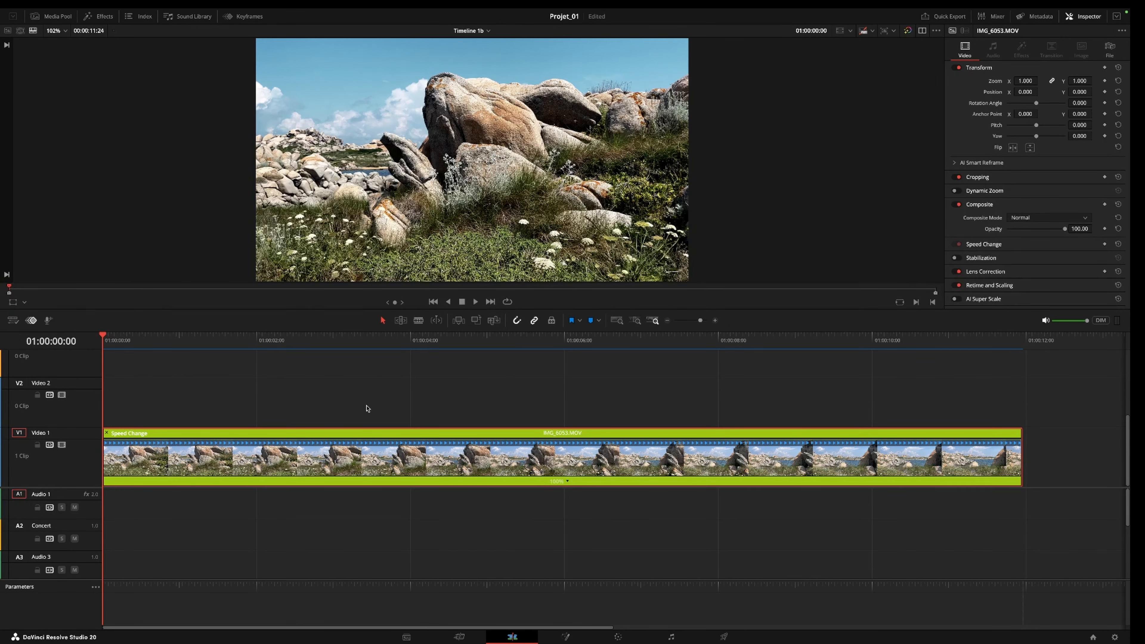
pyautogui.moveTo(101, 338); pyautogui.dragTo(332, 351)
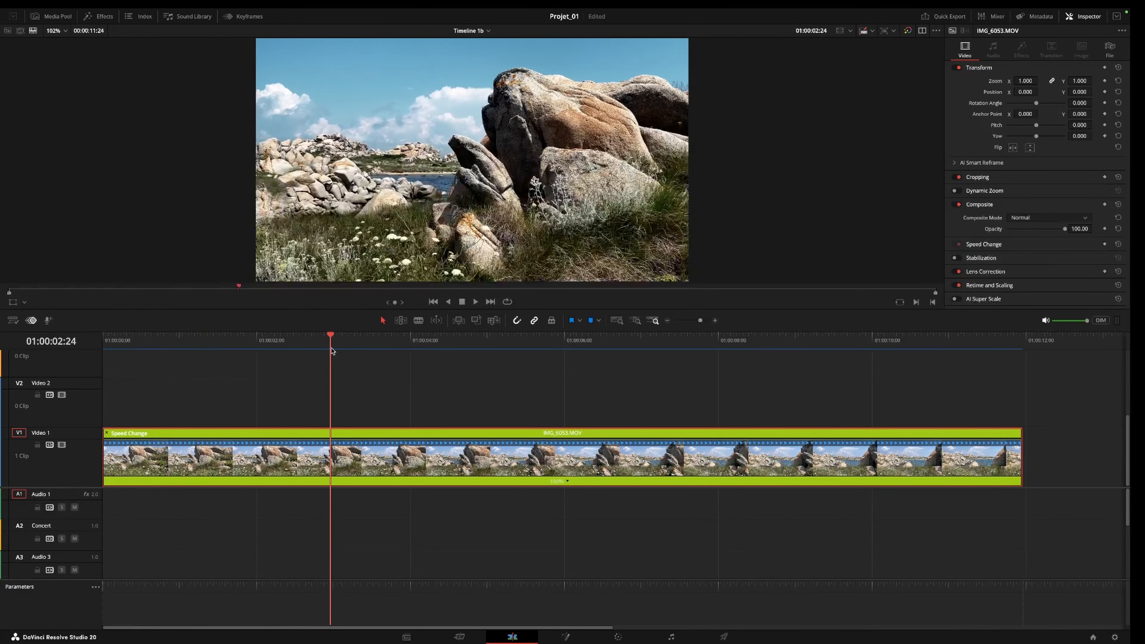
pyautogui.click(568, 484)
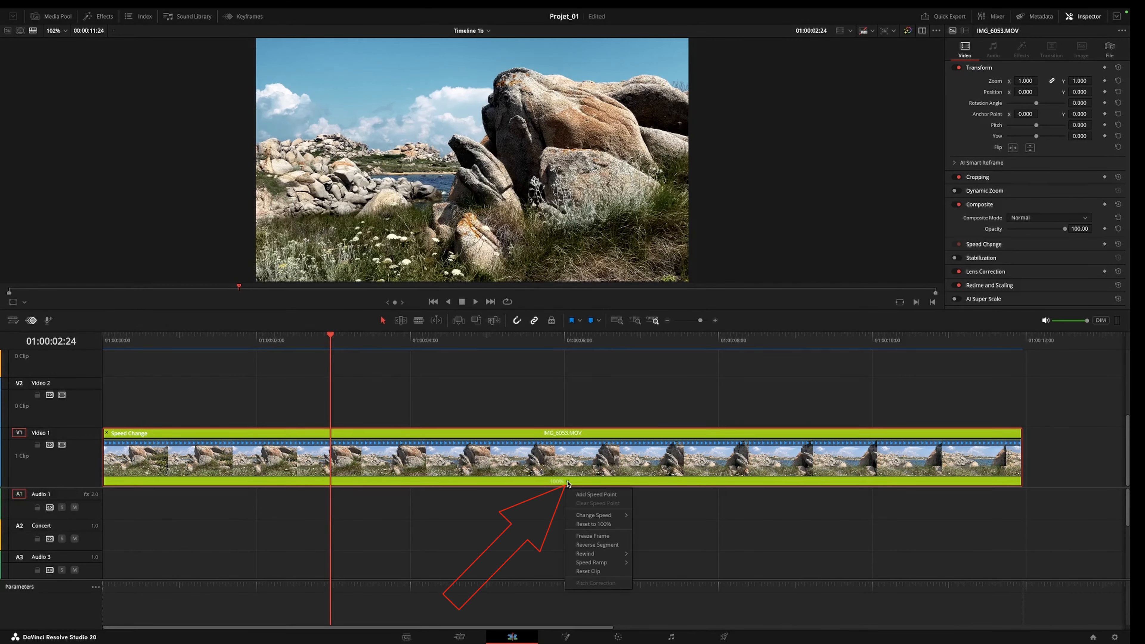
pyautogui.click(591, 495)
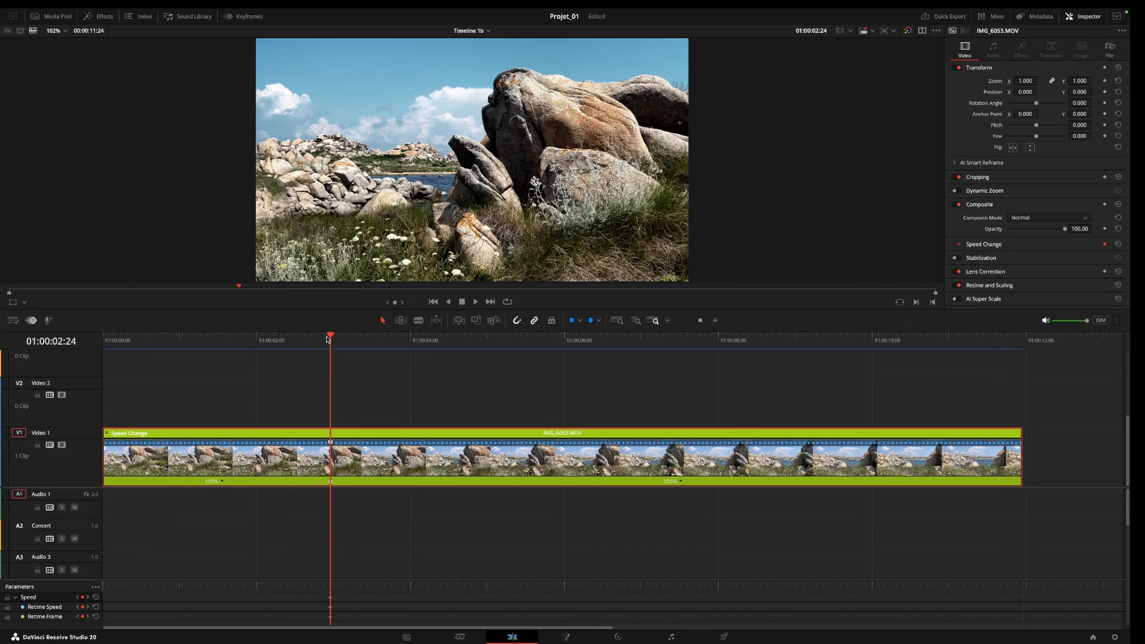
# - Add another speed point to the clip at 01:00:08:03 and play on past it
pyautogui.moveTo(331, 337); pyautogui.dragTo(726, 341)
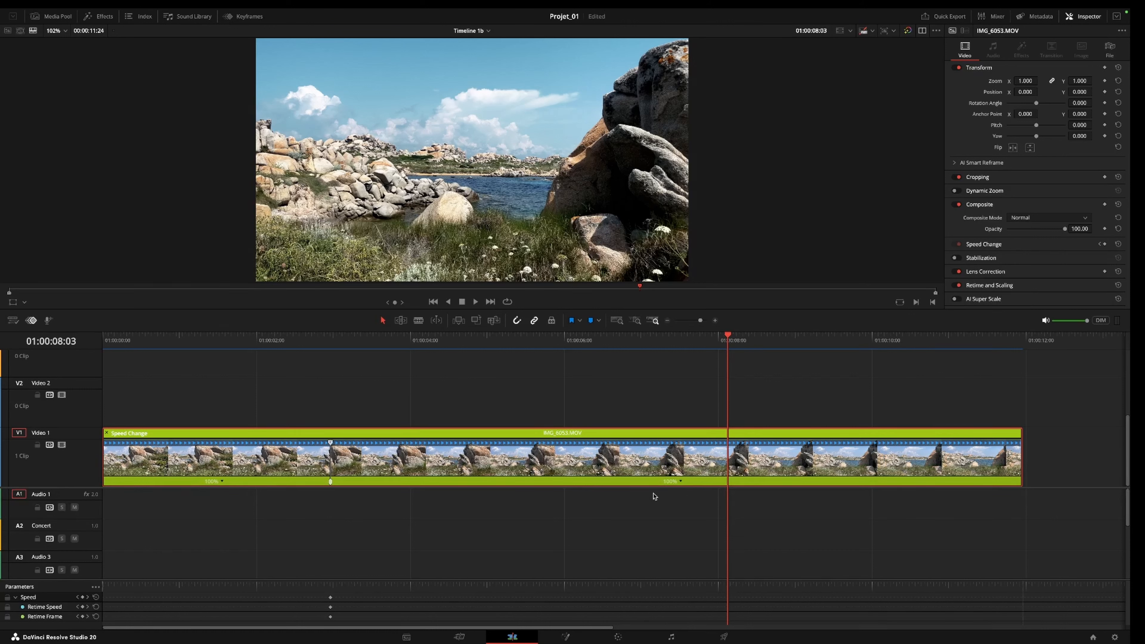
pyautogui.click(681, 481)
pyautogui.click(698, 496)
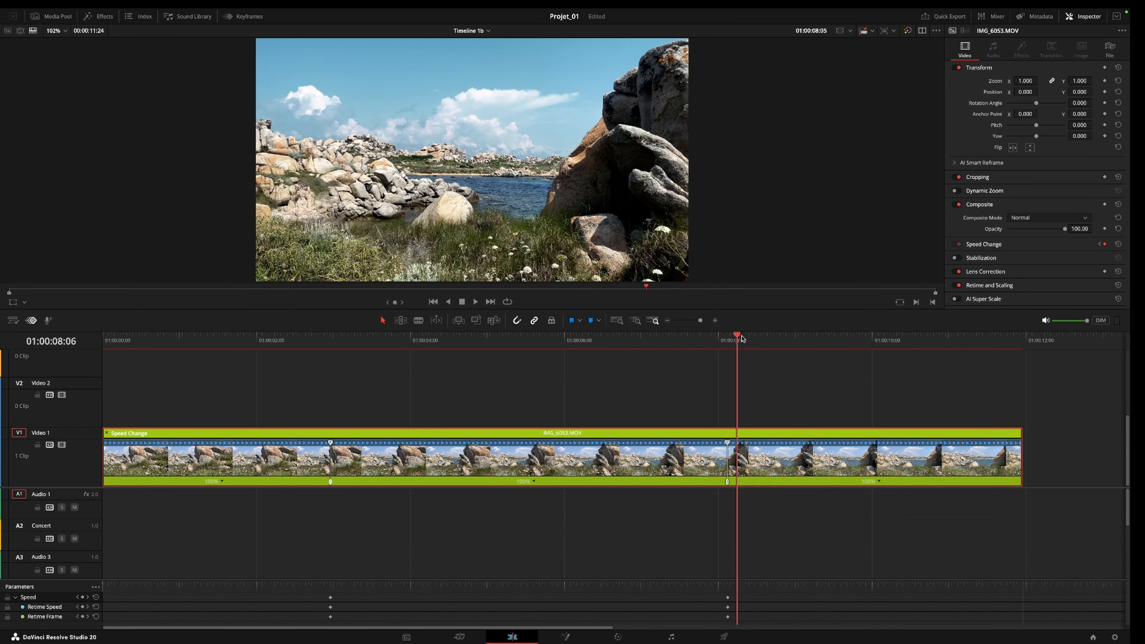
pyautogui.press('space')
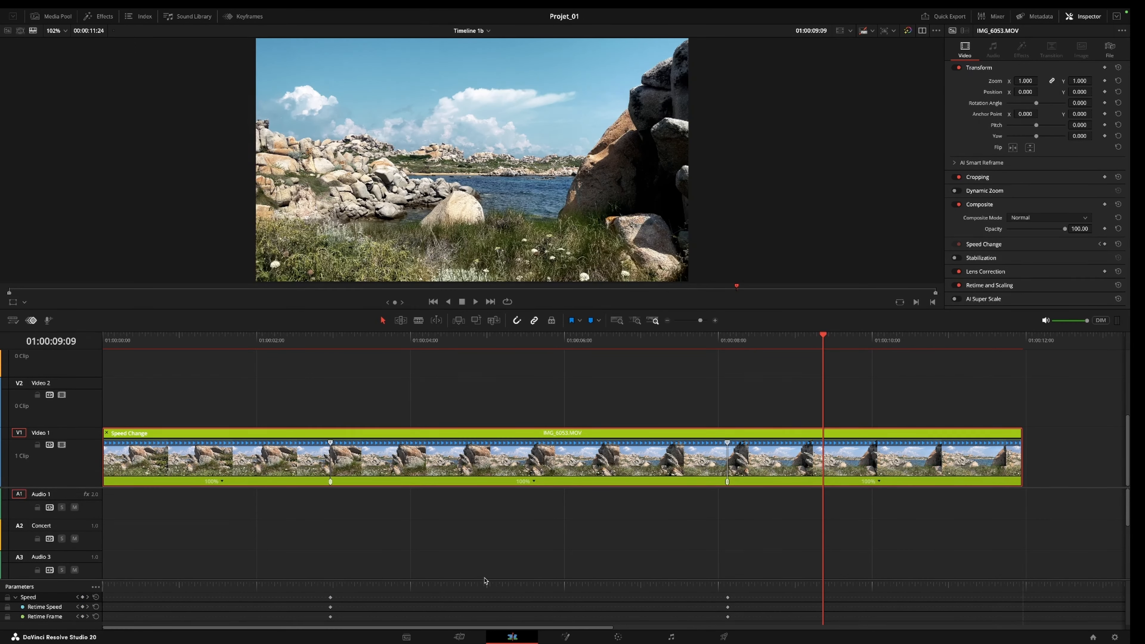
# - Collapse and expand the Speed group in the keyframe tray, first on its own and then with the all-parameters commands
pyautogui.click(16, 597)
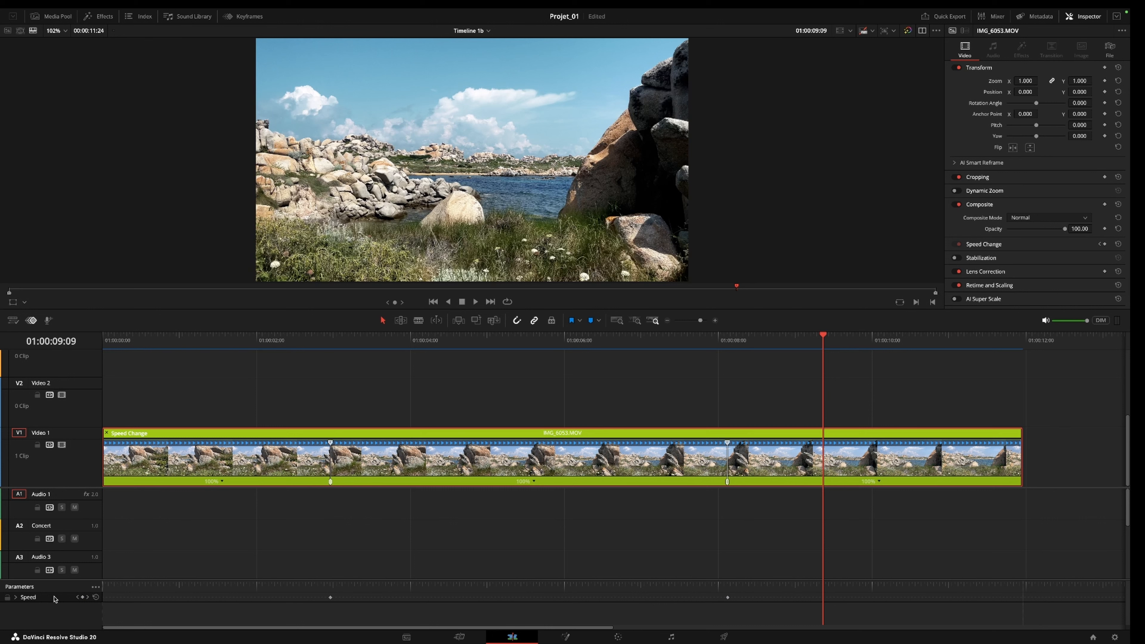
pyautogui.click(16, 597)
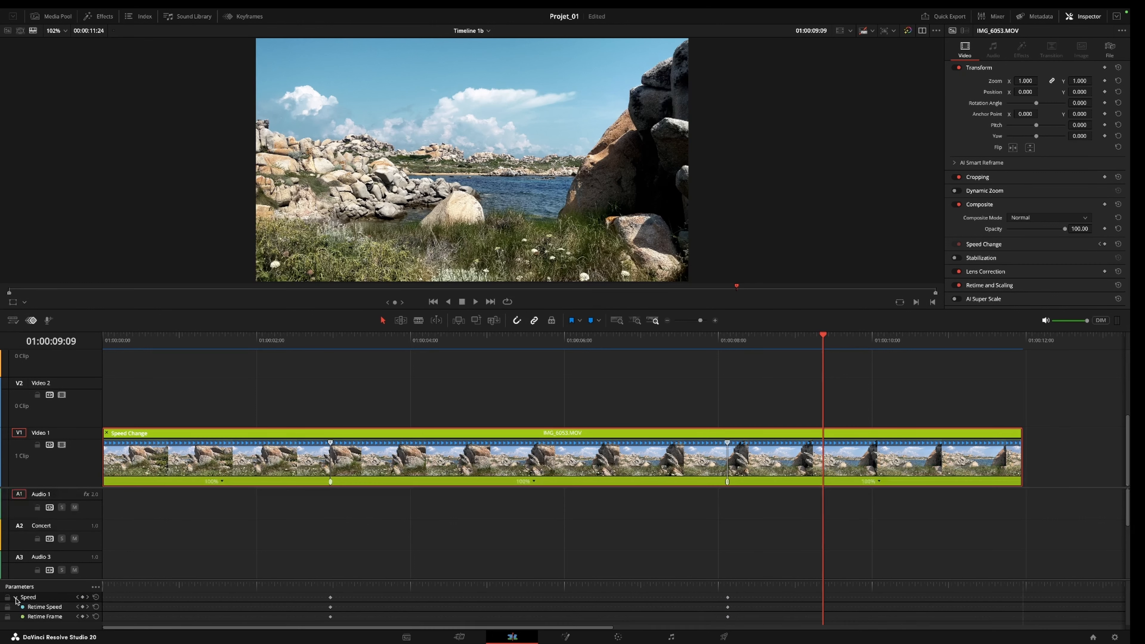
pyautogui.click(95, 587)
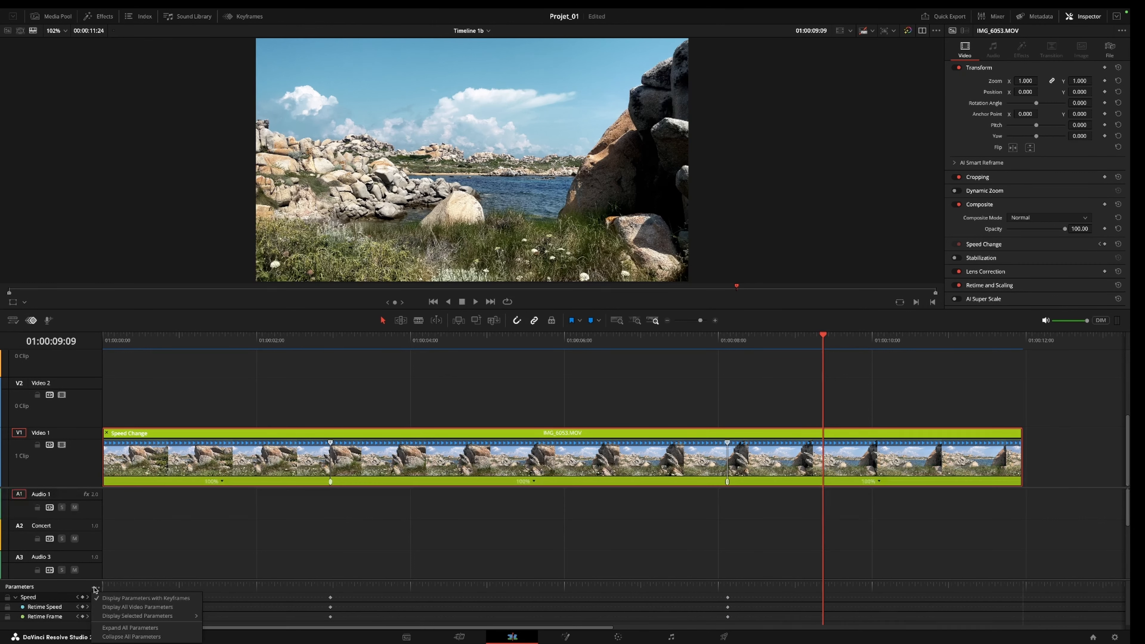
pyautogui.click(127, 637)
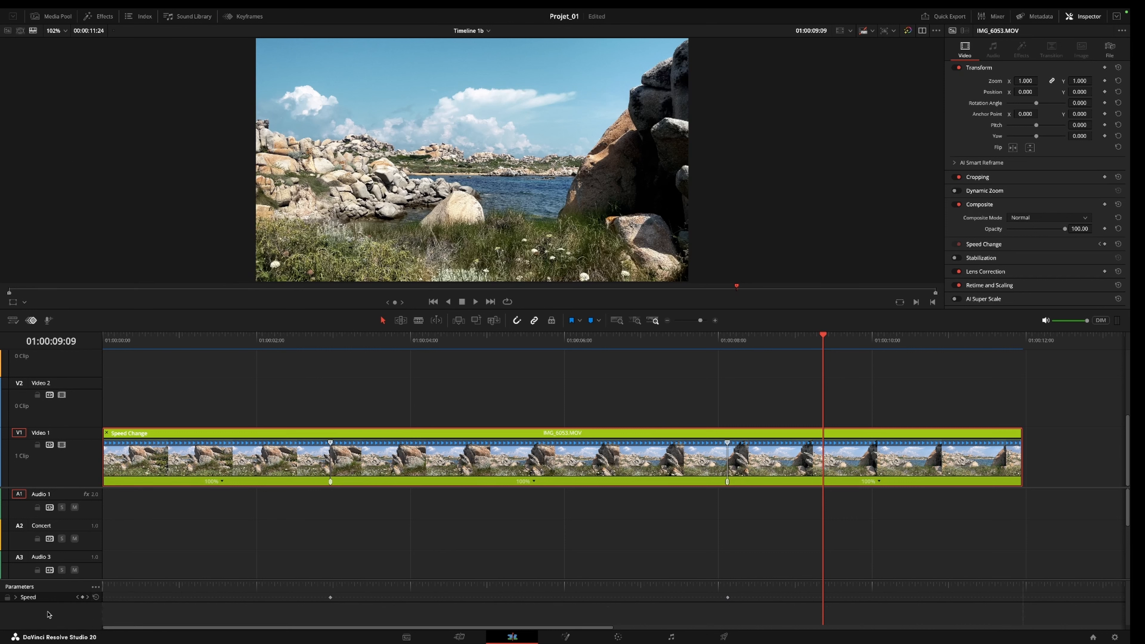
pyautogui.click(95, 587)
pyautogui.click(126, 628)
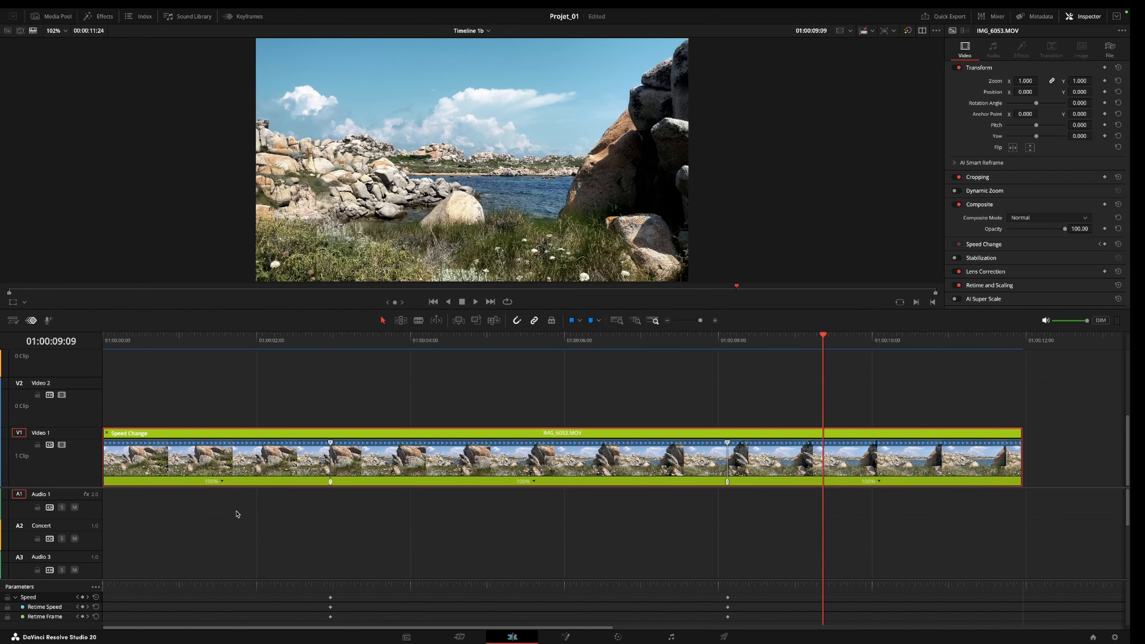
# - Set the speed of the clip's first segment to 200%
pyautogui.click(222, 482)
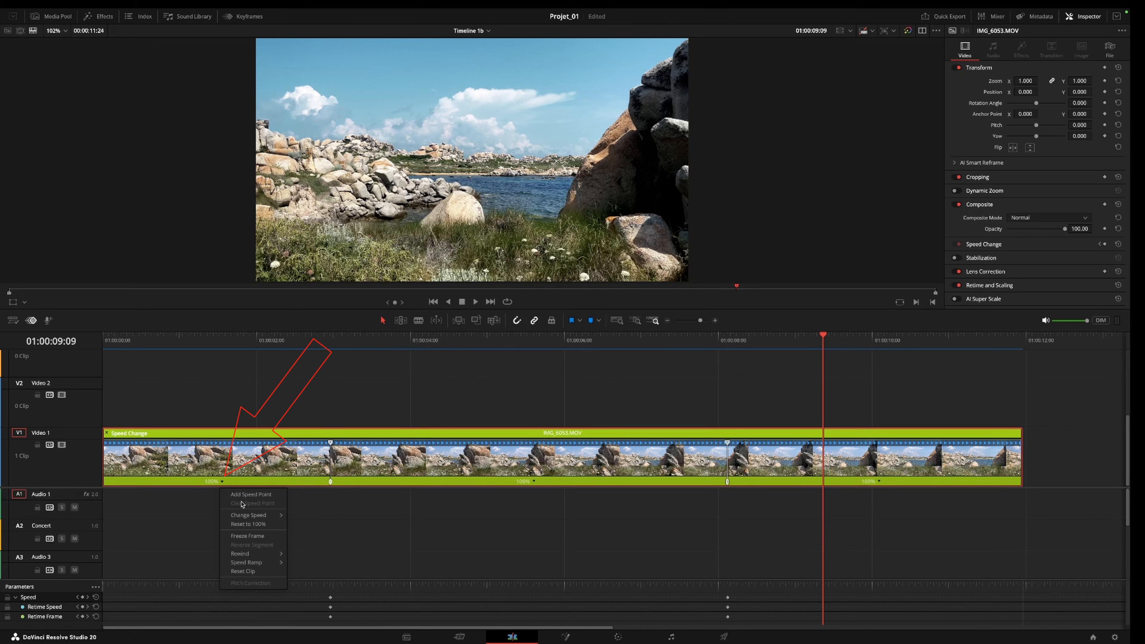
pyautogui.moveTo(271, 519)
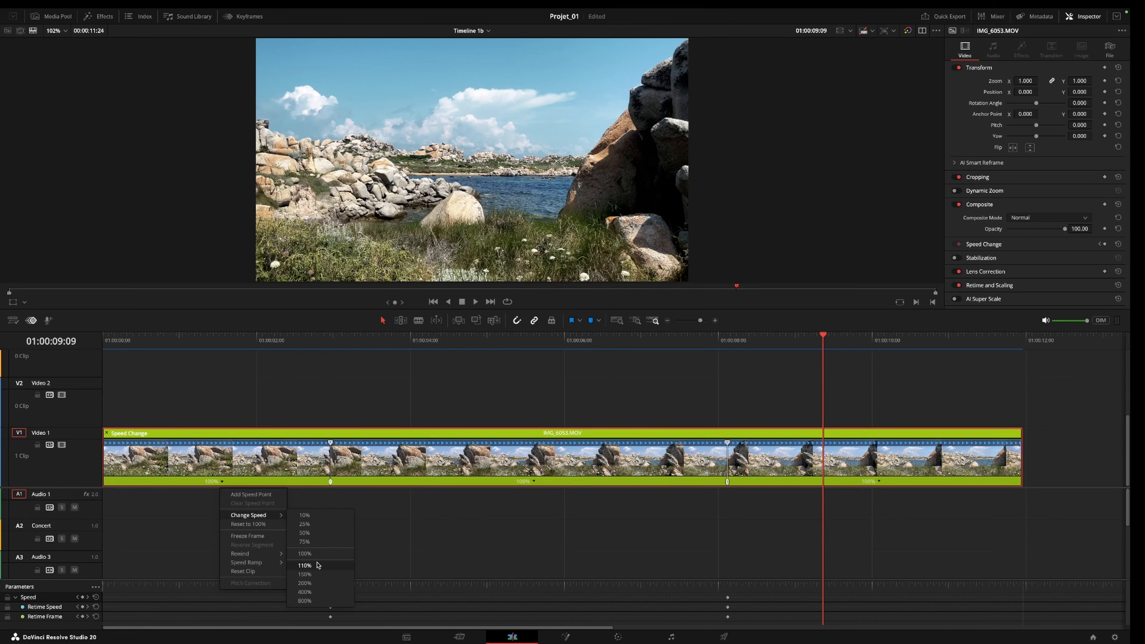
pyautogui.click(305, 584)
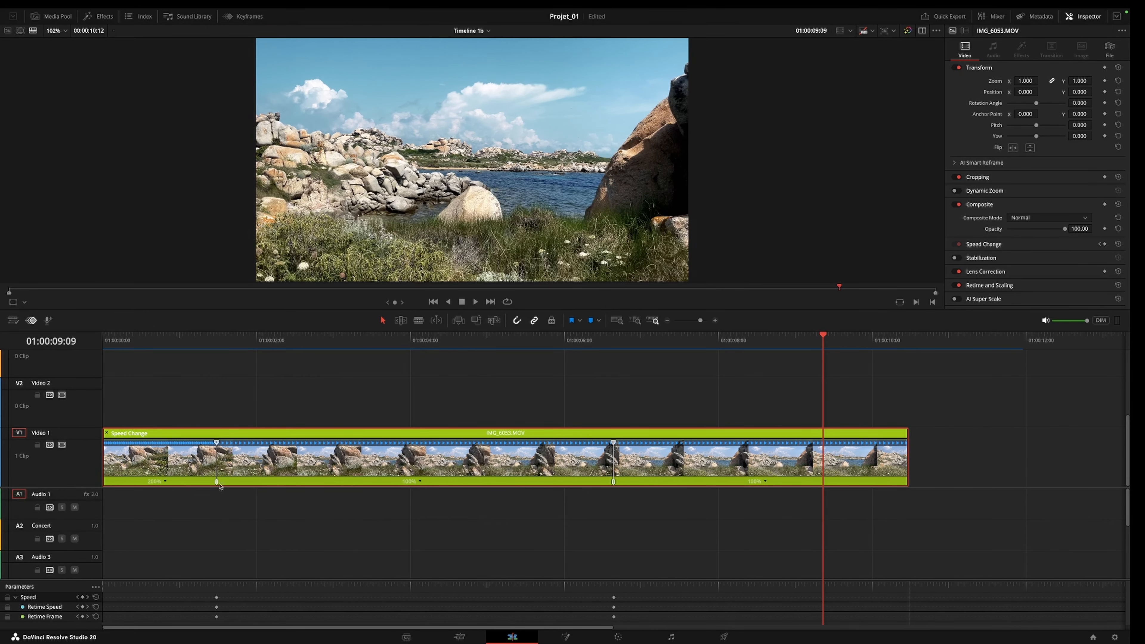
# - Set the speed of the clip's last segment to 200% and return the playhead to the clip's start
pyautogui.click(766, 482)
pyautogui.moveTo(788, 518)
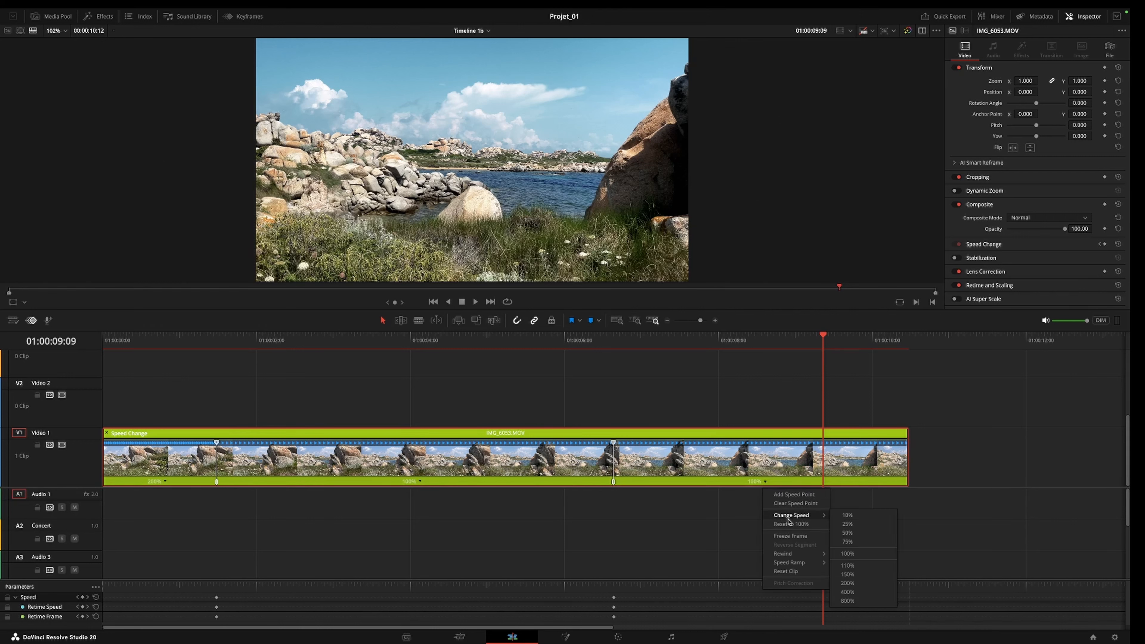
pyautogui.click(861, 584)
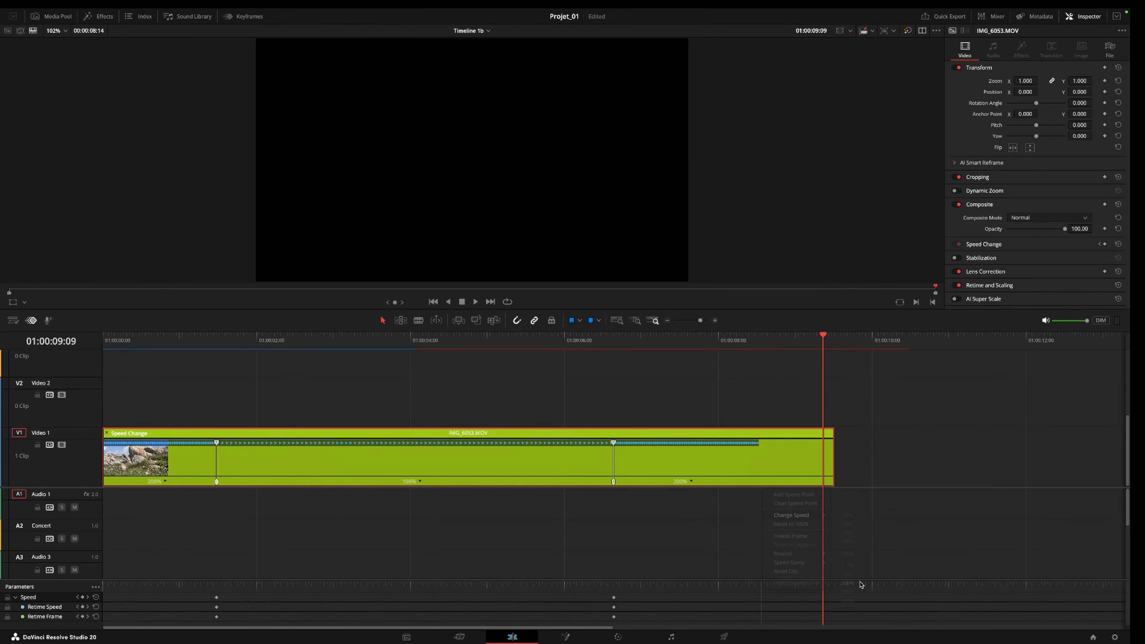
pyautogui.moveTo(581, 342); pyautogui.dragTo(103, 421)
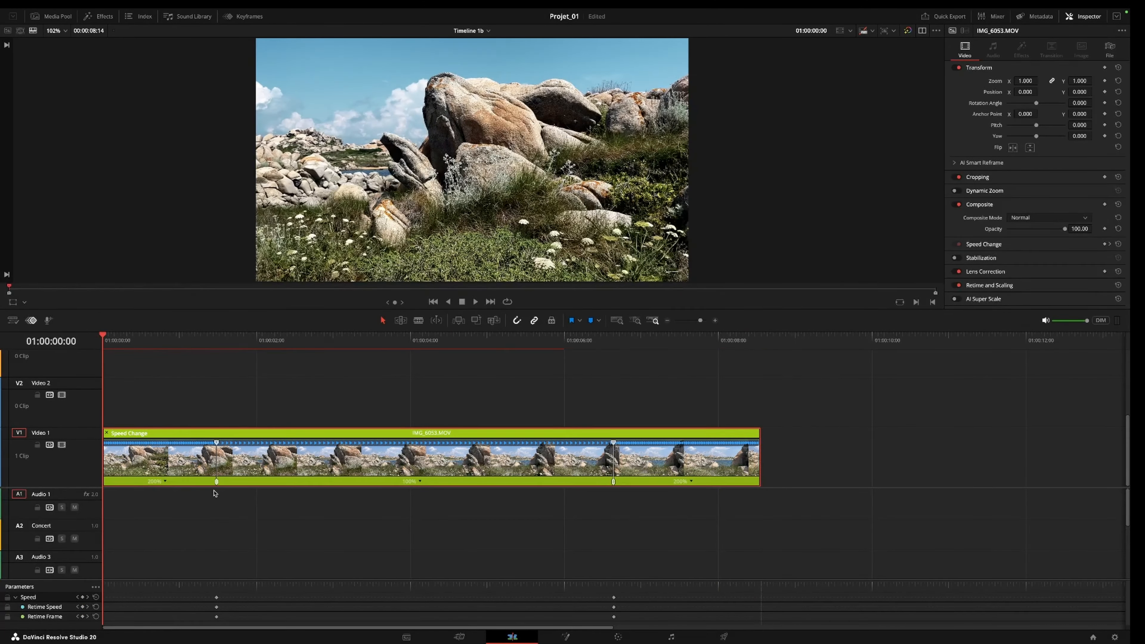
# - Try stretching the first segment by moving its speed point to about 01:00:02:00, undo the move and save the project
pyautogui.moveTo(217, 483)
pyautogui.mouseDown()
pyautogui.moveTo(240, 484)
pyautogui.moveTo(216, 482)
pyautogui.mouseUp()
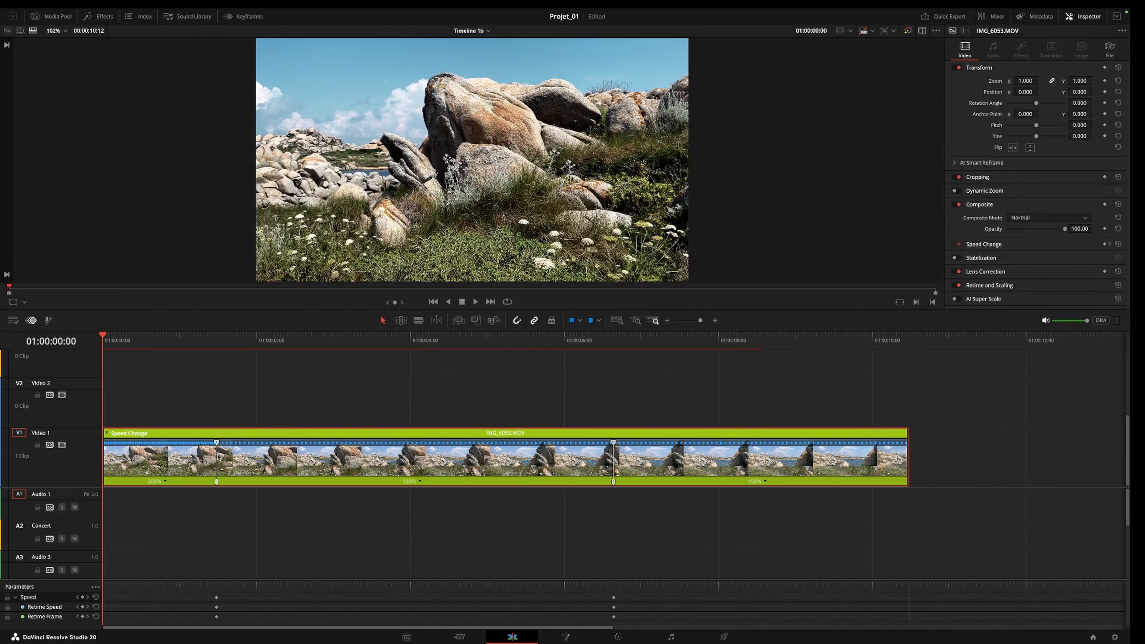
pyautogui.moveTo(217, 443)
pyautogui.mouseDown()
pyautogui.moveTo(189, 445)
pyautogui.moveTo(255, 446)
pyautogui.mouseUp()
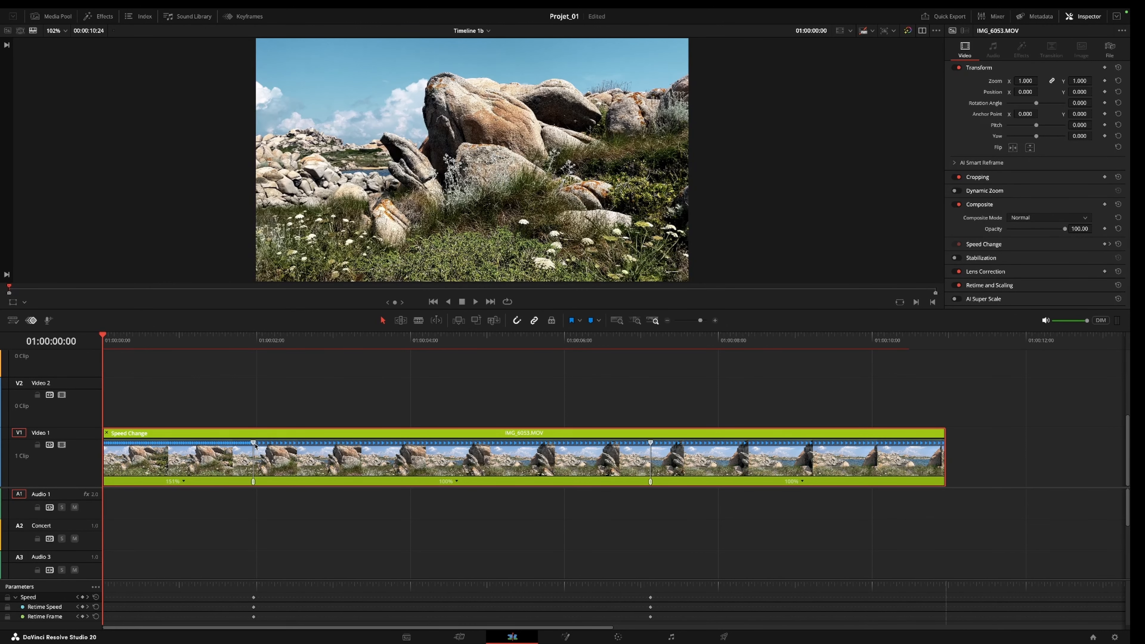
pyautogui.press('super+z')
pyautogui.press('super+z')
pyautogui.press('super+s')
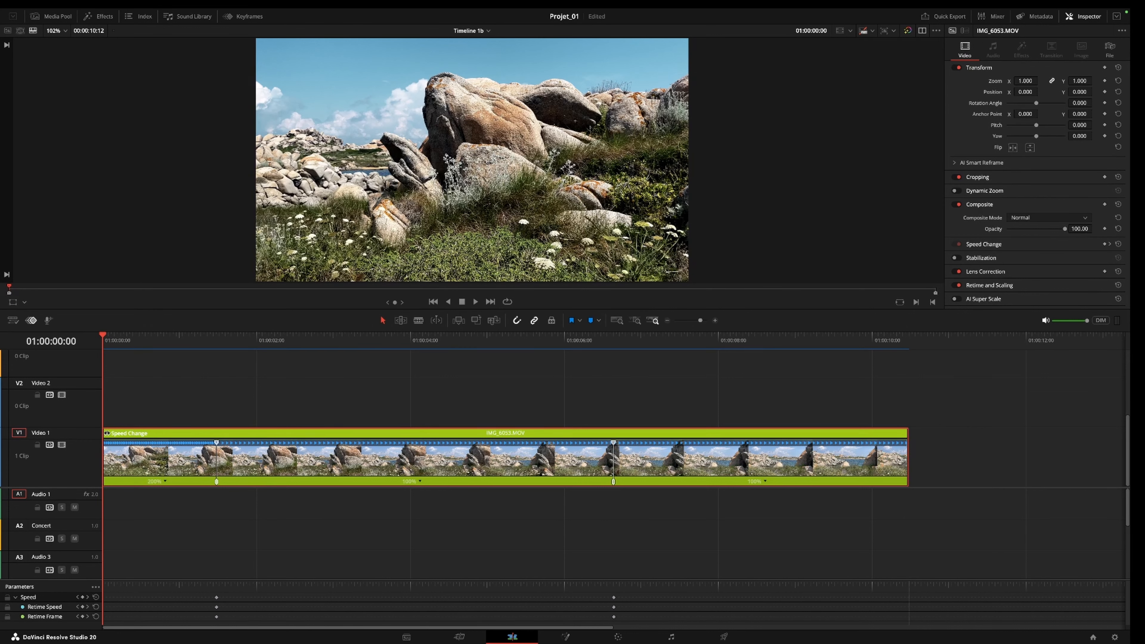
# - Hide the retime controls on the clip and show them again
pyautogui.hotkey('ctrl', 'r')
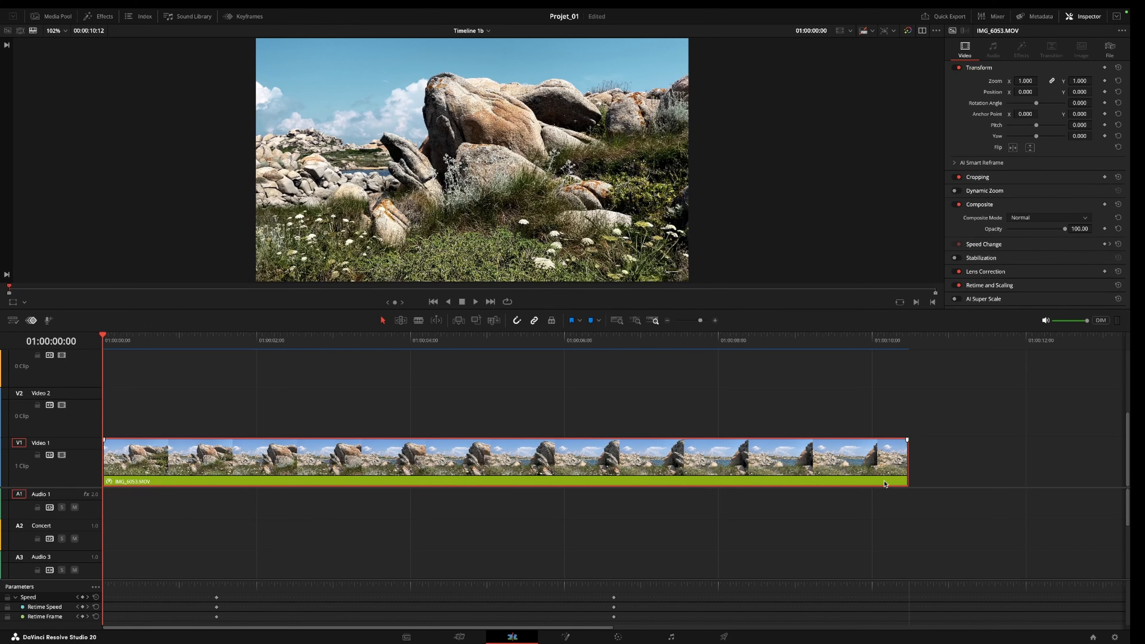
pyautogui.rightClick(372, 468)
pyautogui.click(409, 458)
pyautogui.rightClick(410, 459)
pyautogui.click(420, 432)
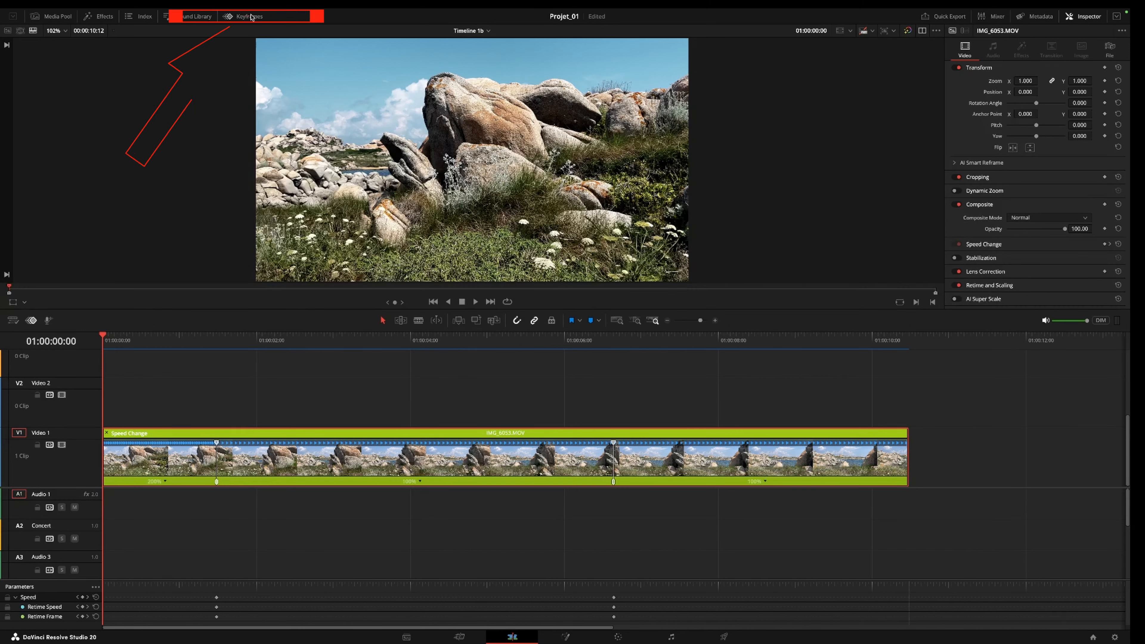
# - Open the Keyframes editor and link the clip's Zoom X and Y values
pyautogui.click(233, 18)
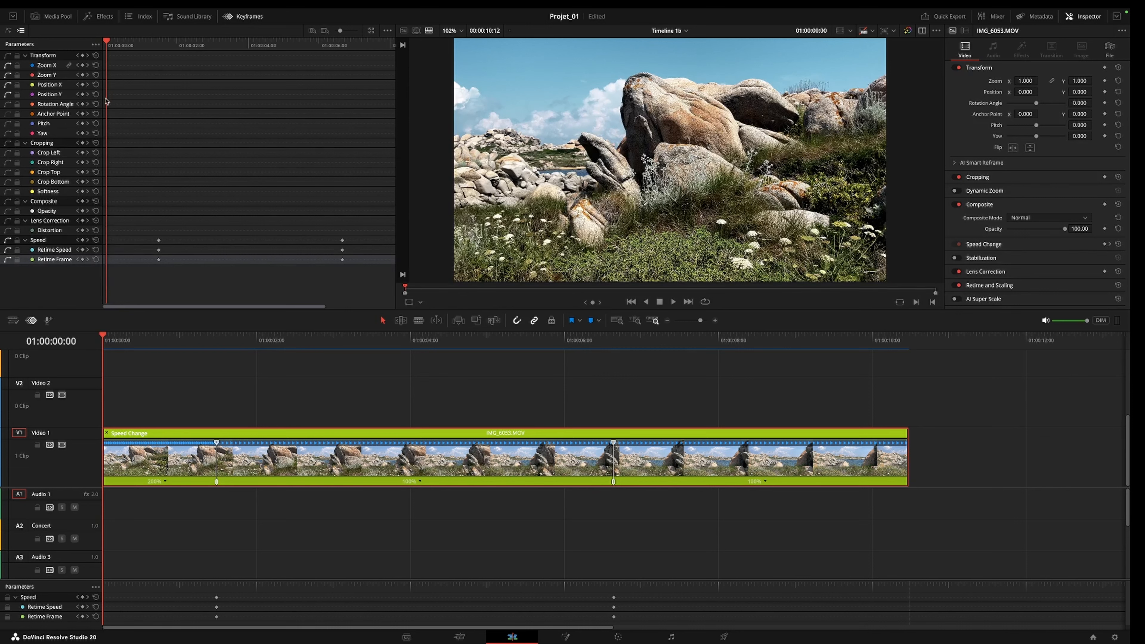
pyautogui.click(1053, 82)
# - Add a Zoom keyframe at 01:00:03:08, return to it from 01:00:03:05 and delete it
pyautogui.click(359, 342)
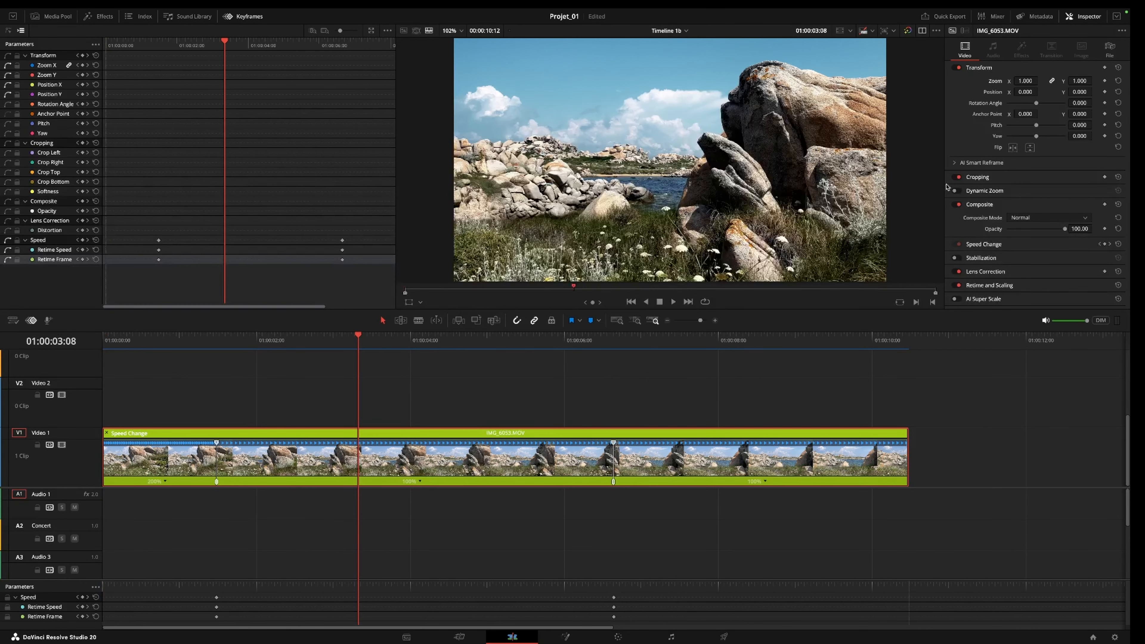
pyautogui.click(1106, 81)
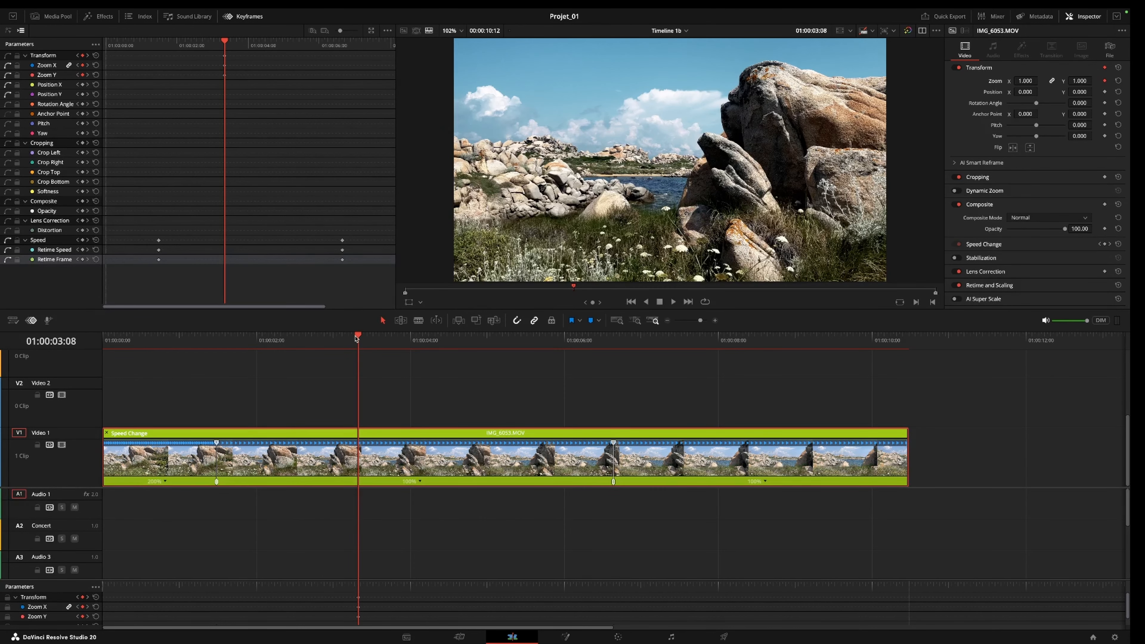
pyautogui.moveTo(357, 338); pyautogui.dragTo(348, 374)
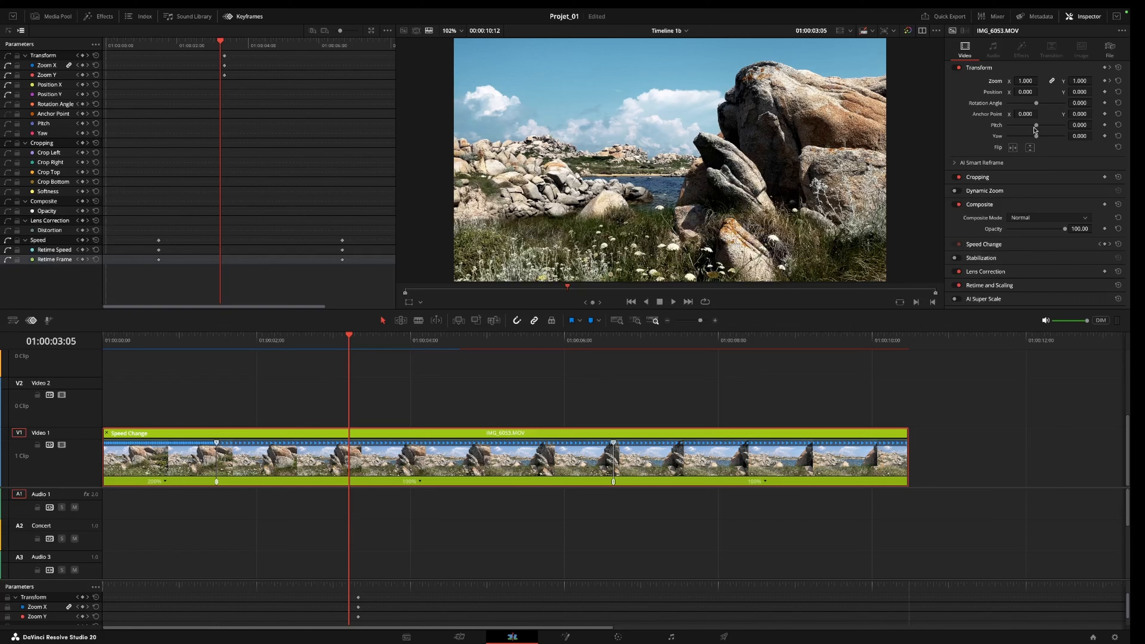
pyautogui.click(1111, 81)
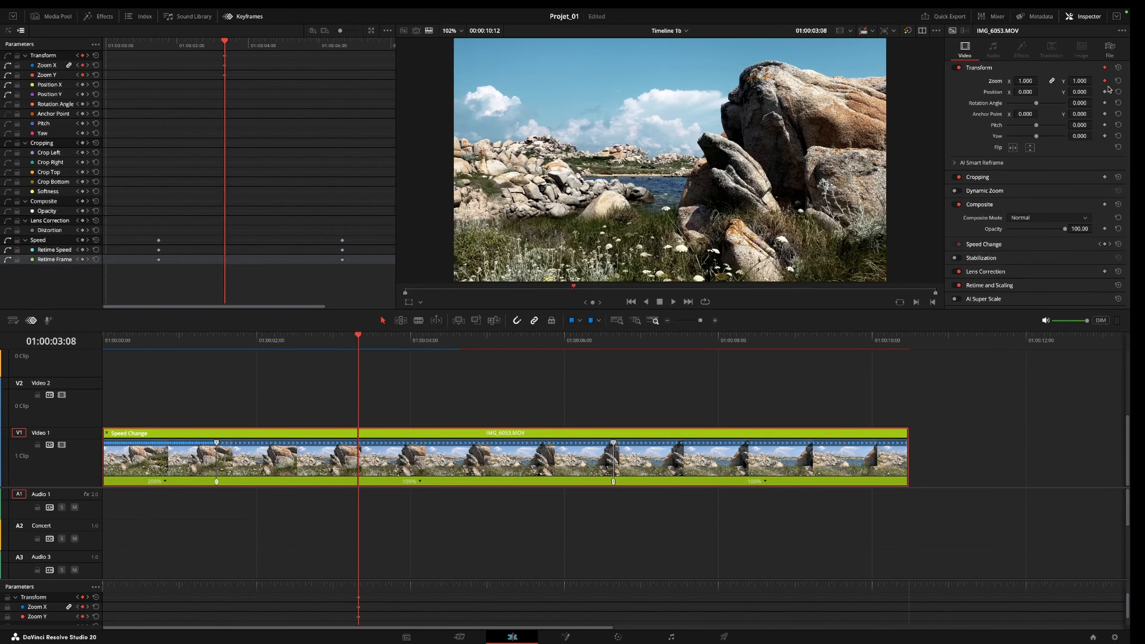
pyautogui.click(1105, 69)
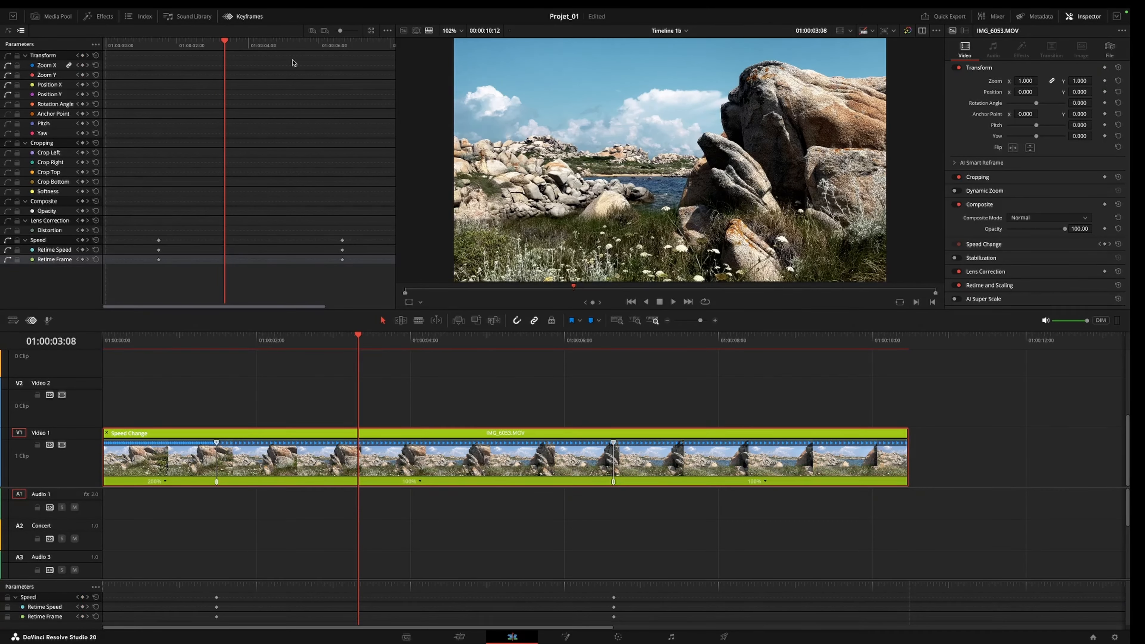
# - Set the Keyframes editor to display selected parameters, hiding Zoom X and Zoom Y and showing them again, with the playhead at 01:00:02:23
pyautogui.moveTo(225, 44)
pyautogui.mouseDown()
pyautogui.moveTo(235, 45)
pyautogui.moveTo(210, 52)
pyautogui.mouseUp()
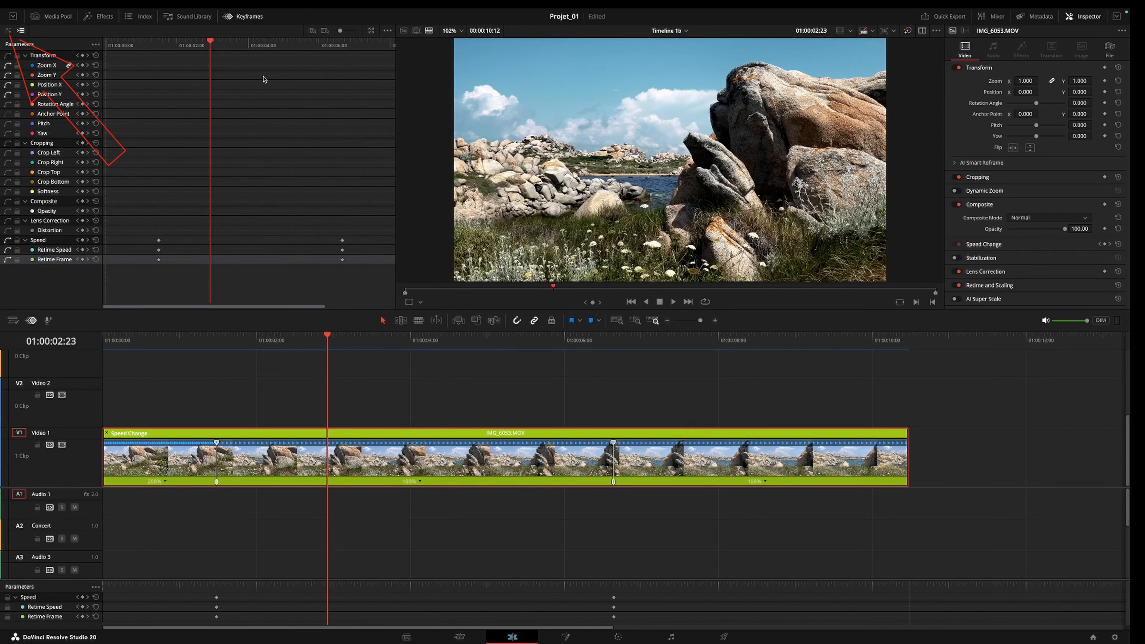
pyautogui.click(95, 45)
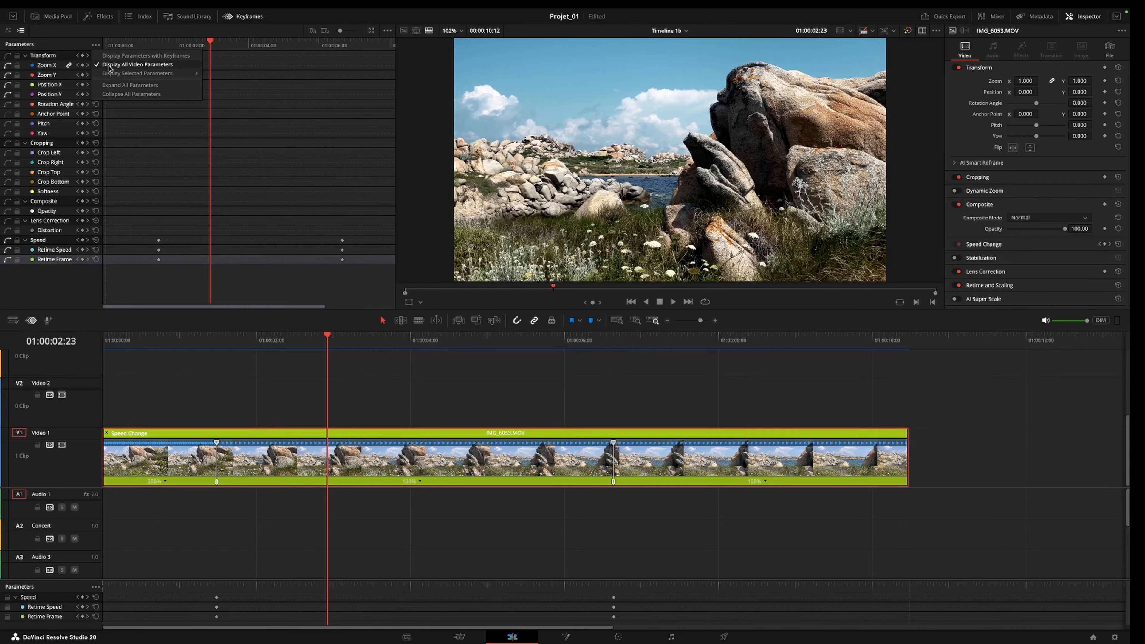
pyautogui.moveTo(127, 74)
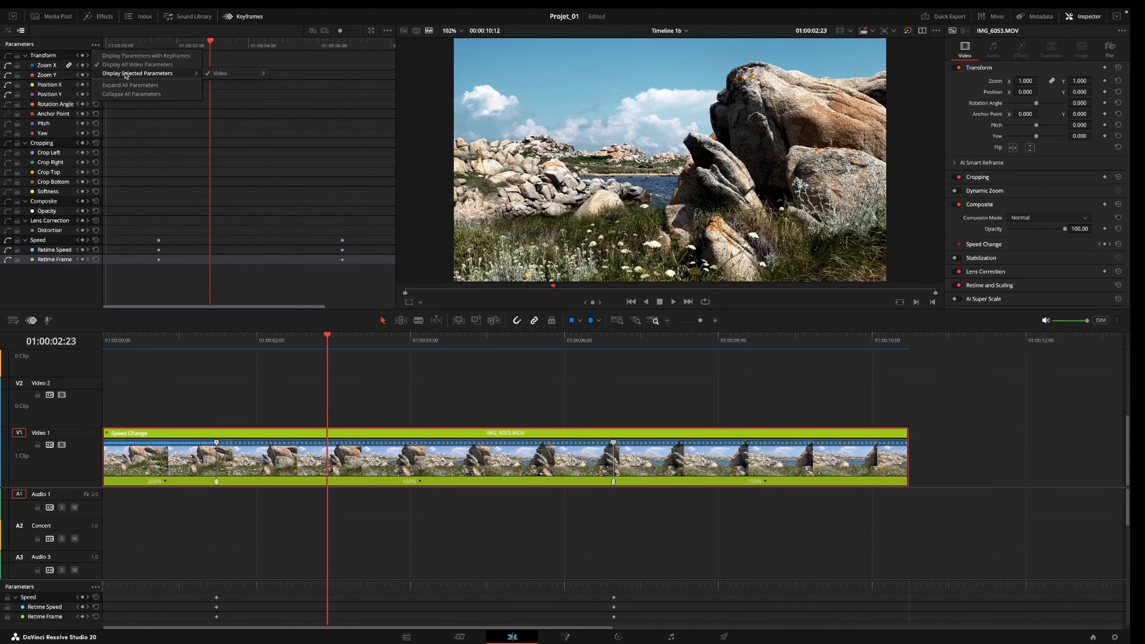
pyautogui.moveTo(223, 77)
pyautogui.moveTo(172, 74)
pyautogui.click(278, 97)
pyautogui.click(278, 107)
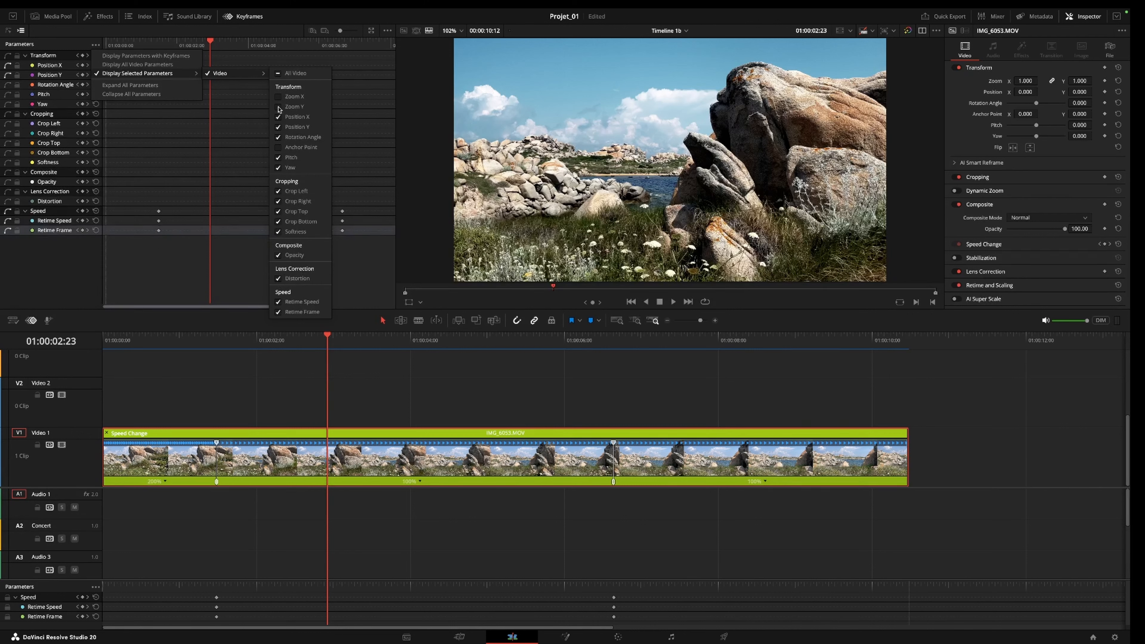
pyautogui.click(278, 107)
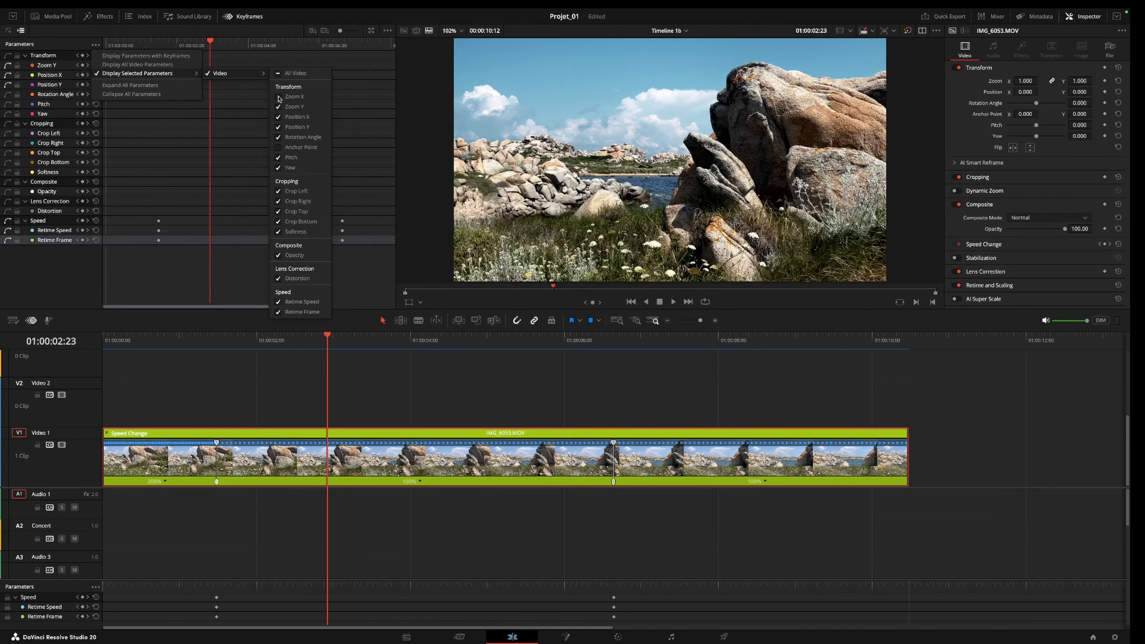
pyautogui.click(279, 97)
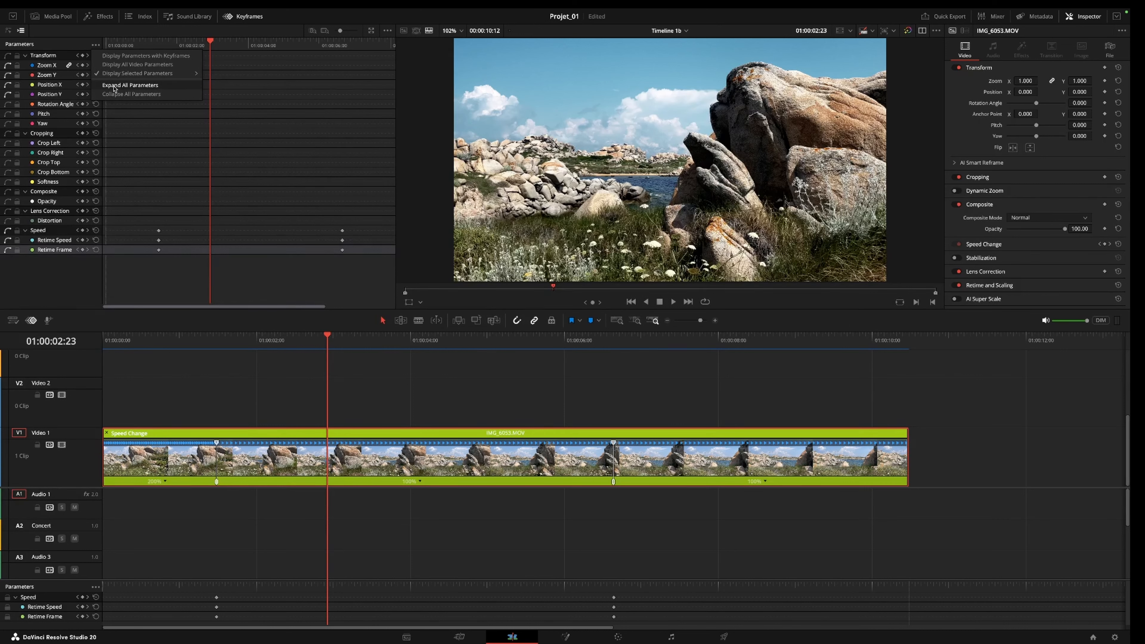
# - Collapse the Transform parameter group, then expand all parameters in the Keyframes editor
pyautogui.click(25, 57)
pyautogui.click(25, 56)
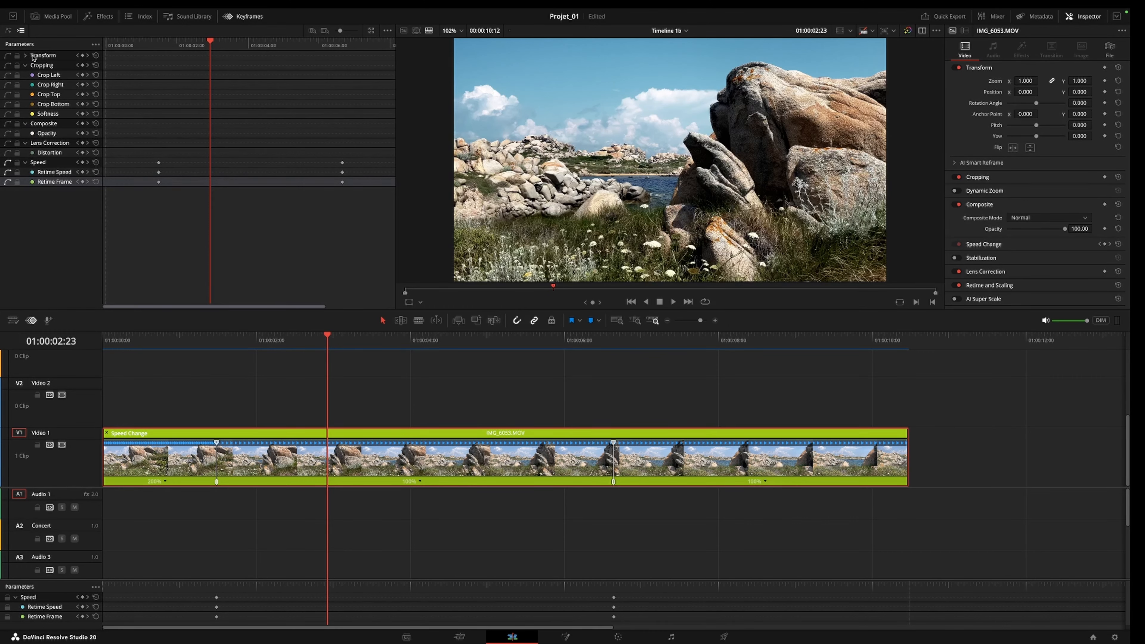
pyautogui.click(95, 45)
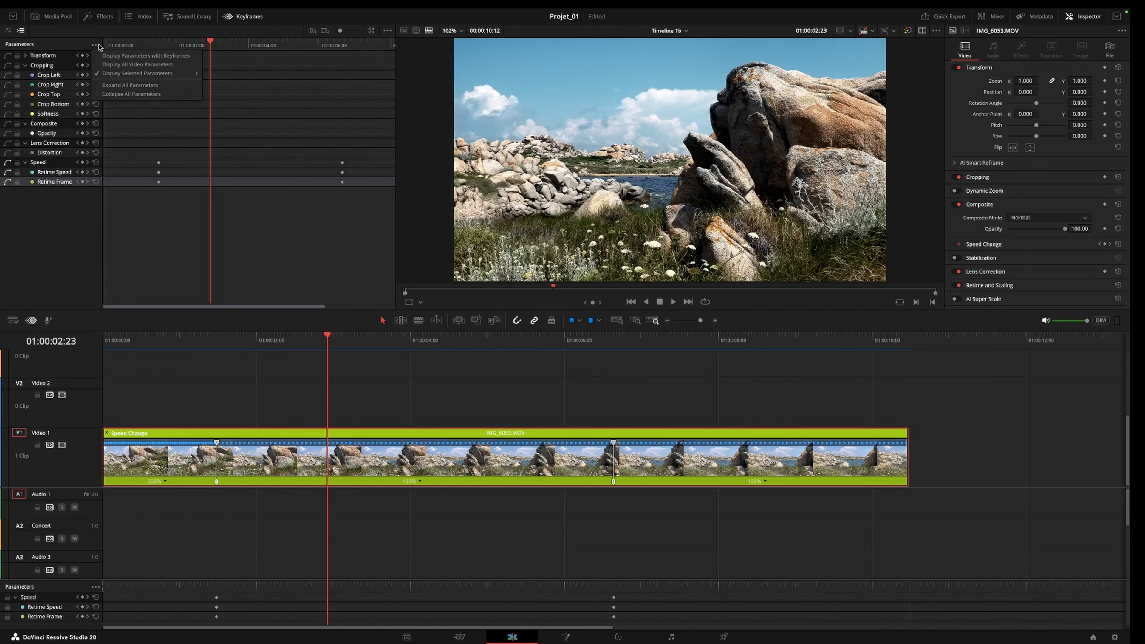
pyautogui.click(124, 86)
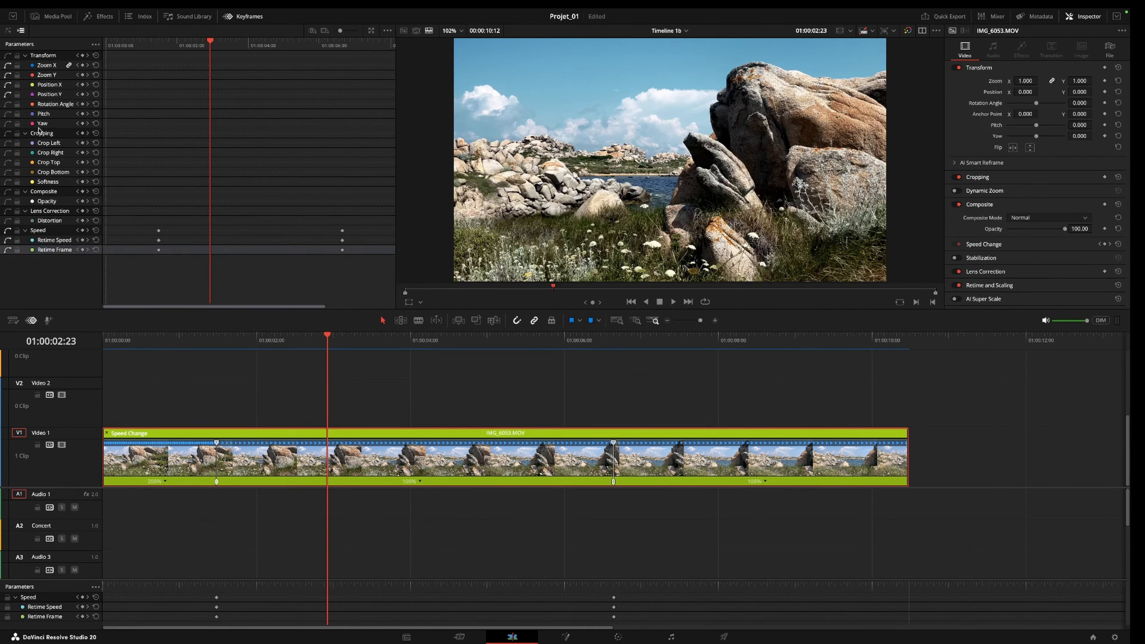
# - Collapse all parameters in the Keyframes editor and expand only the Speed group
pyautogui.click(96, 45)
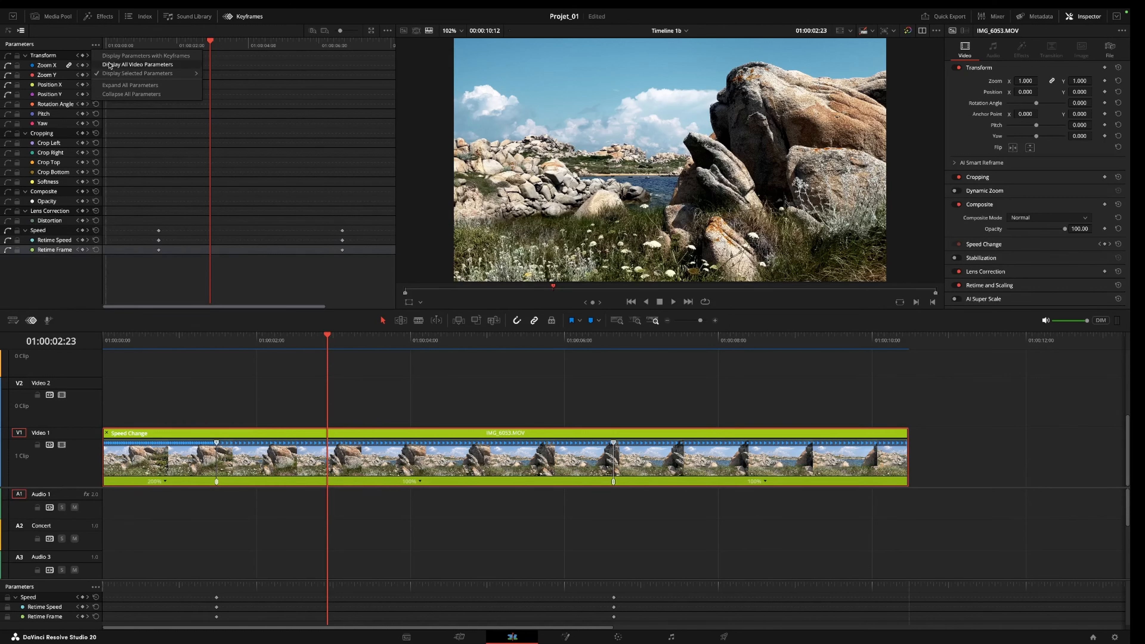
pyautogui.click(121, 94)
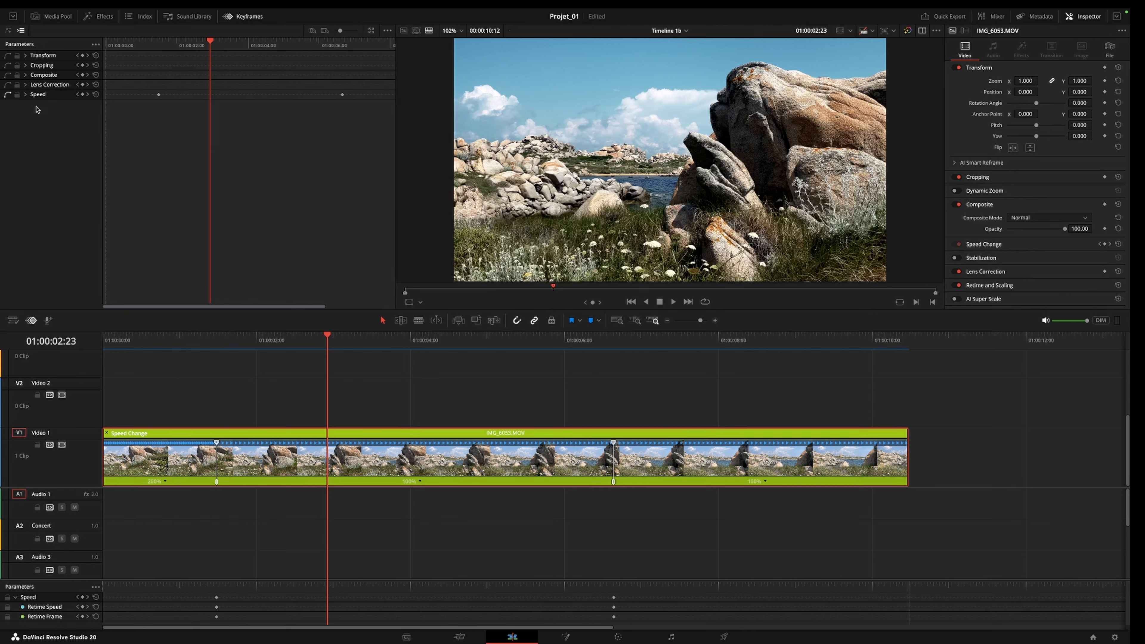
pyautogui.click(25, 95)
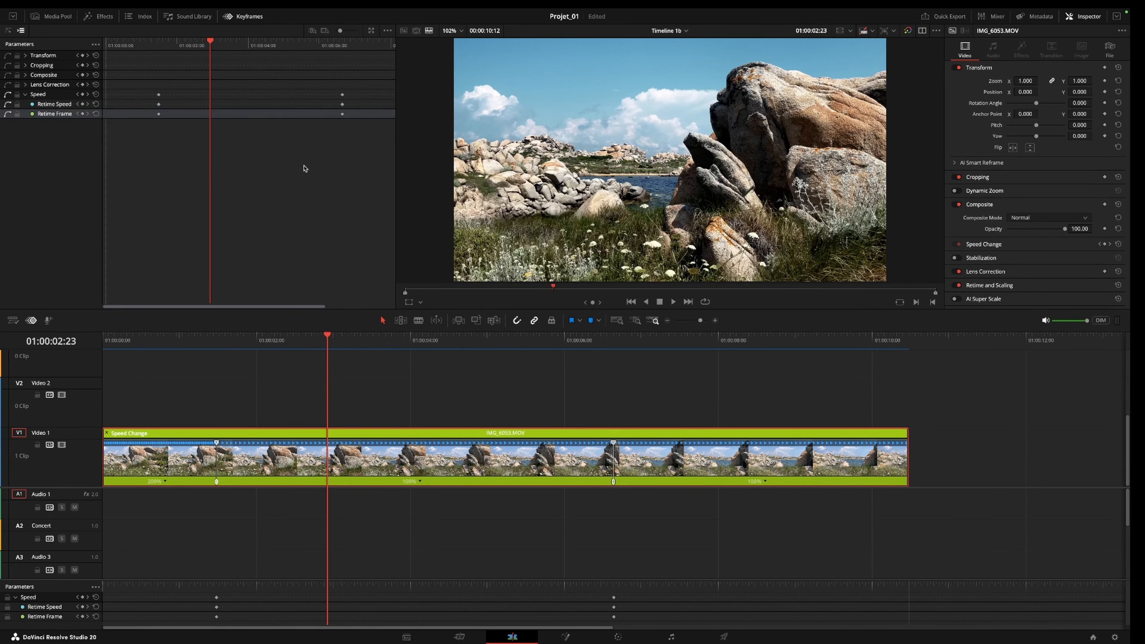
# - Jump to the previous and next Retime Speed keyframes, then bring the playhead back to 01:00:04:01
pyautogui.click(77, 105)
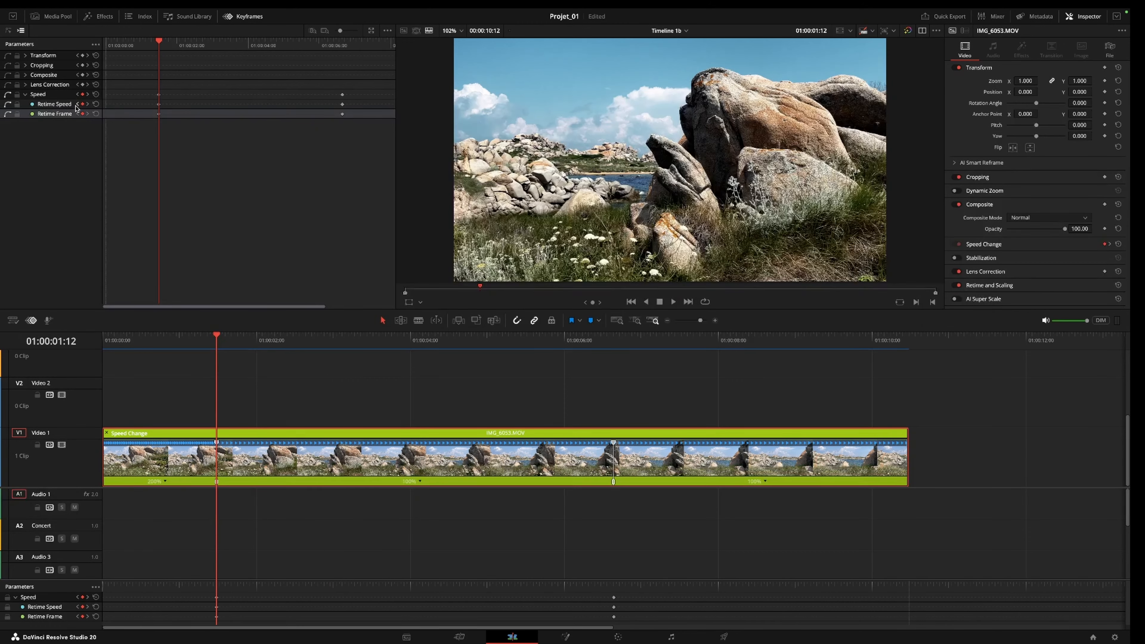
pyautogui.click(88, 104)
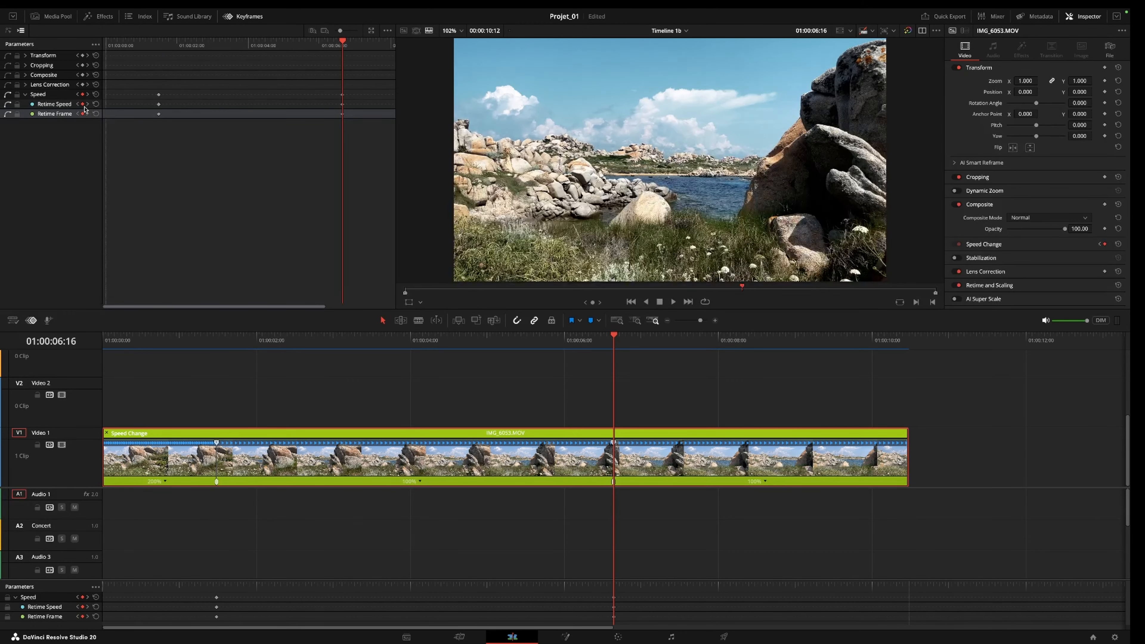
pyautogui.click(211, 45)
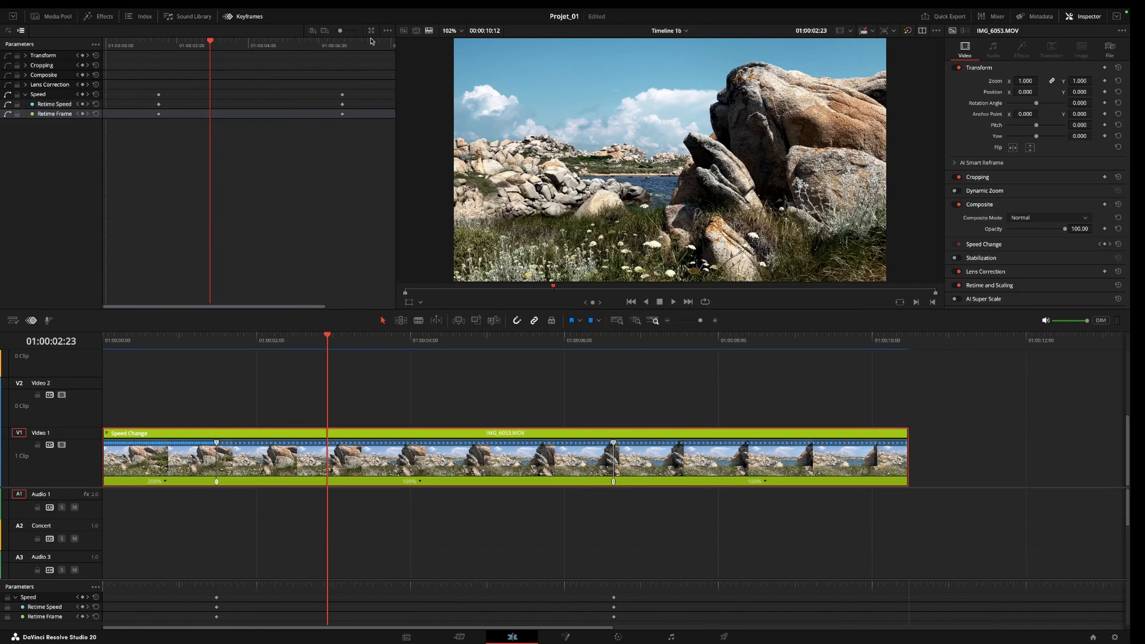
pyautogui.moveTo(211, 41); pyautogui.dragTo(251, 87)
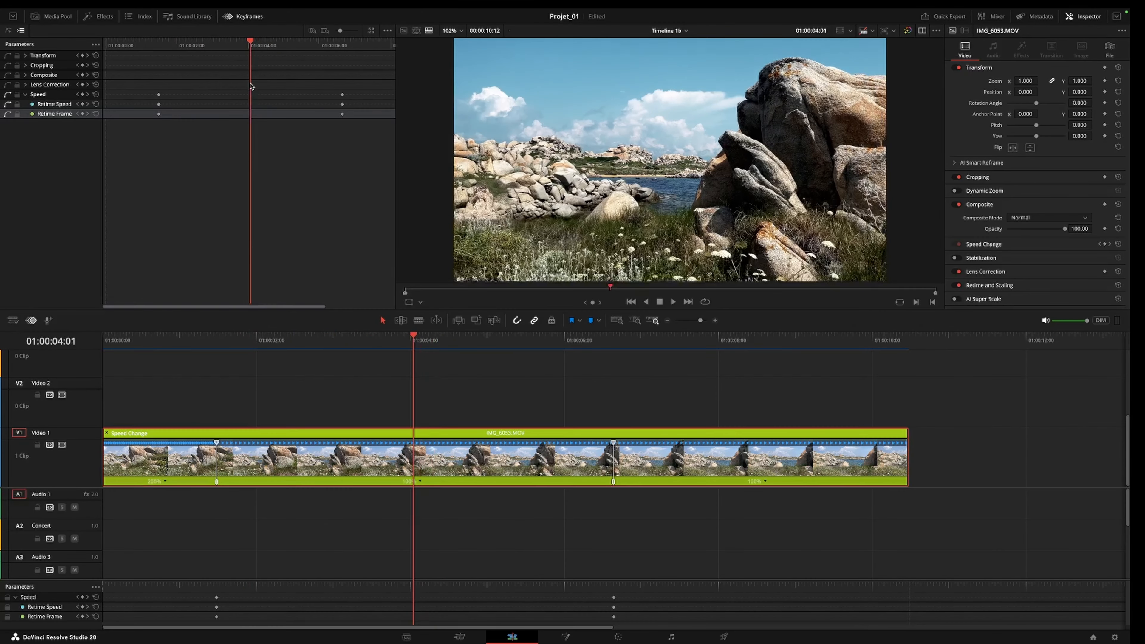
# - Try different zoom levels of the keyframe area with the playhead at 01:00:06:16, then place it at 01:00:05:08
pyautogui.click(312, 32)
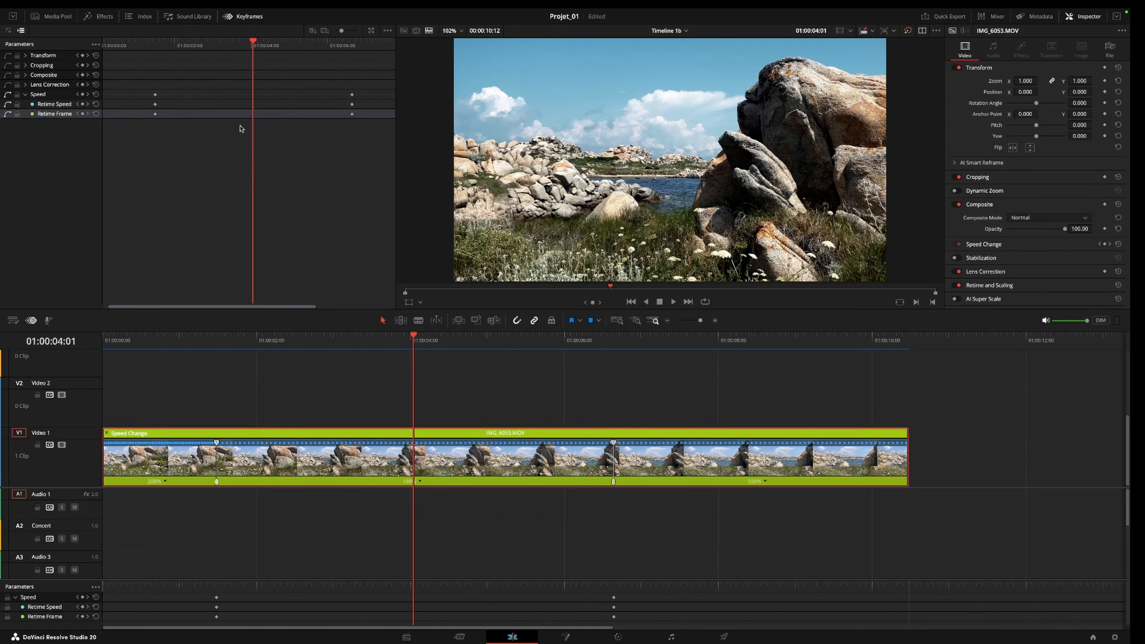
pyautogui.click(325, 31)
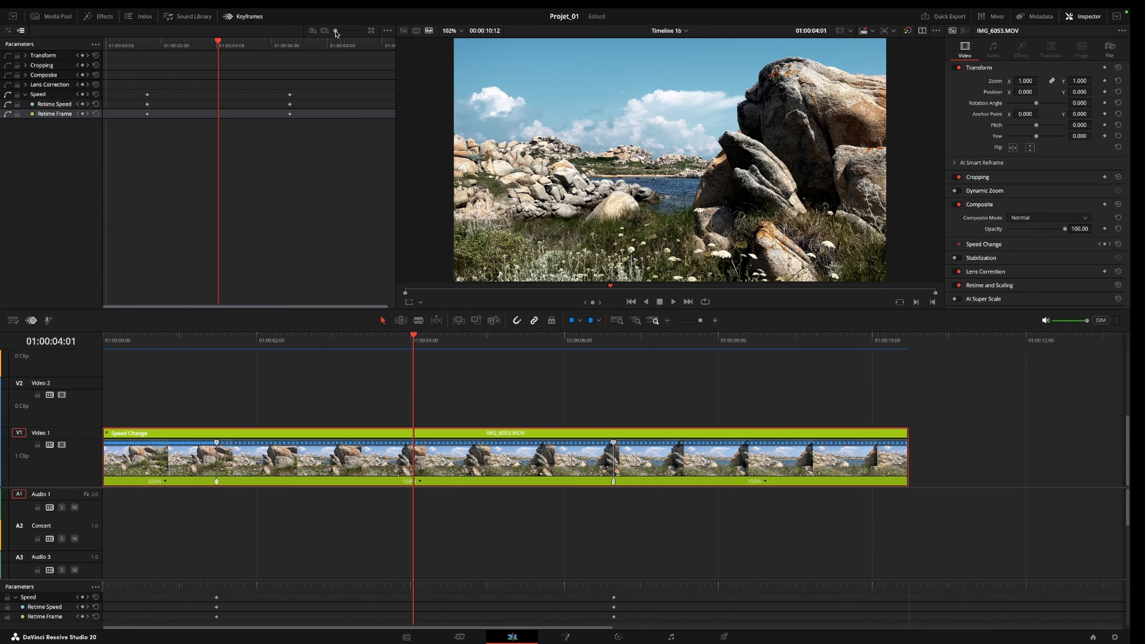
pyautogui.moveTo(336, 33); pyautogui.dragTo(341, 32)
pyautogui.click(350, 45)
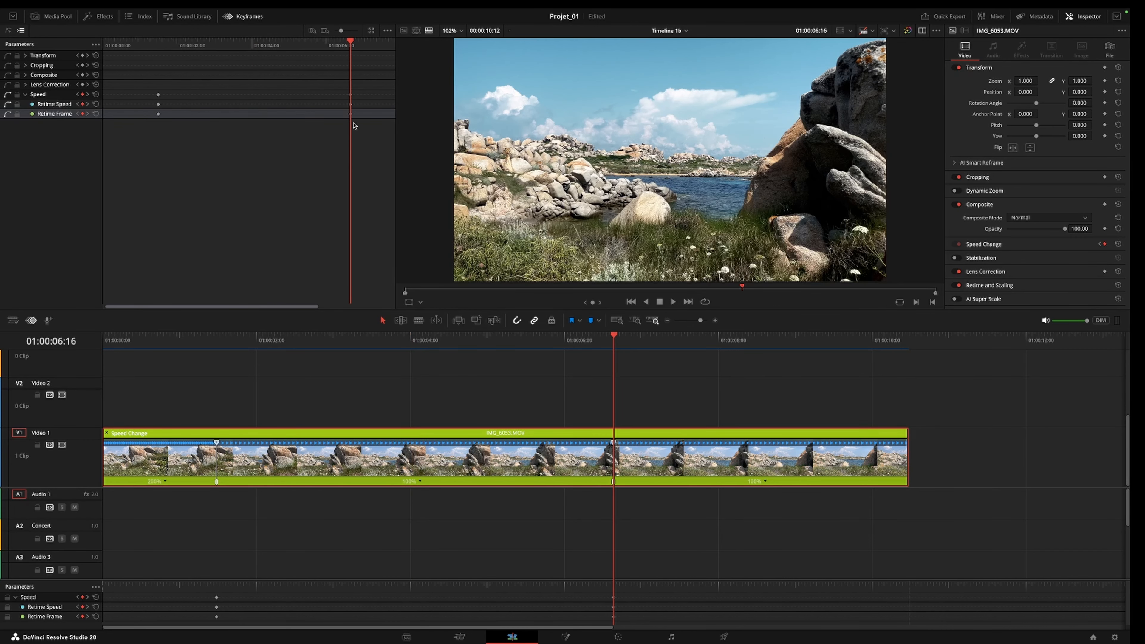
pyautogui.moveTo(342, 33)
pyautogui.mouseDown()
pyautogui.moveTo(356, 33)
pyautogui.moveTo(334, 35)
pyautogui.mouseUp()
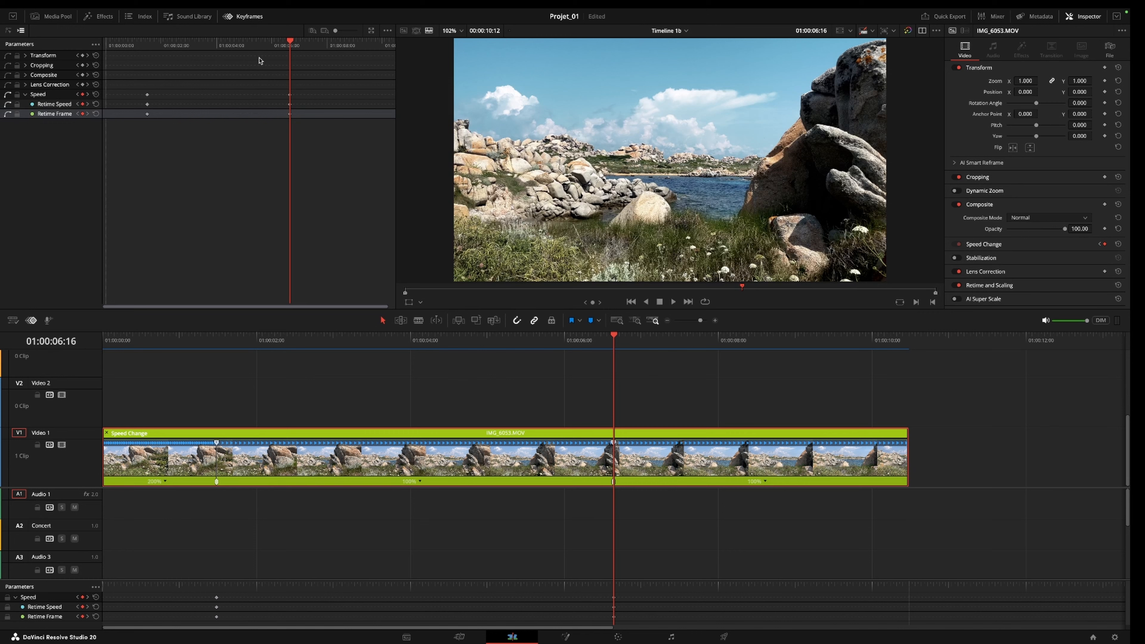
pyautogui.click(254, 44)
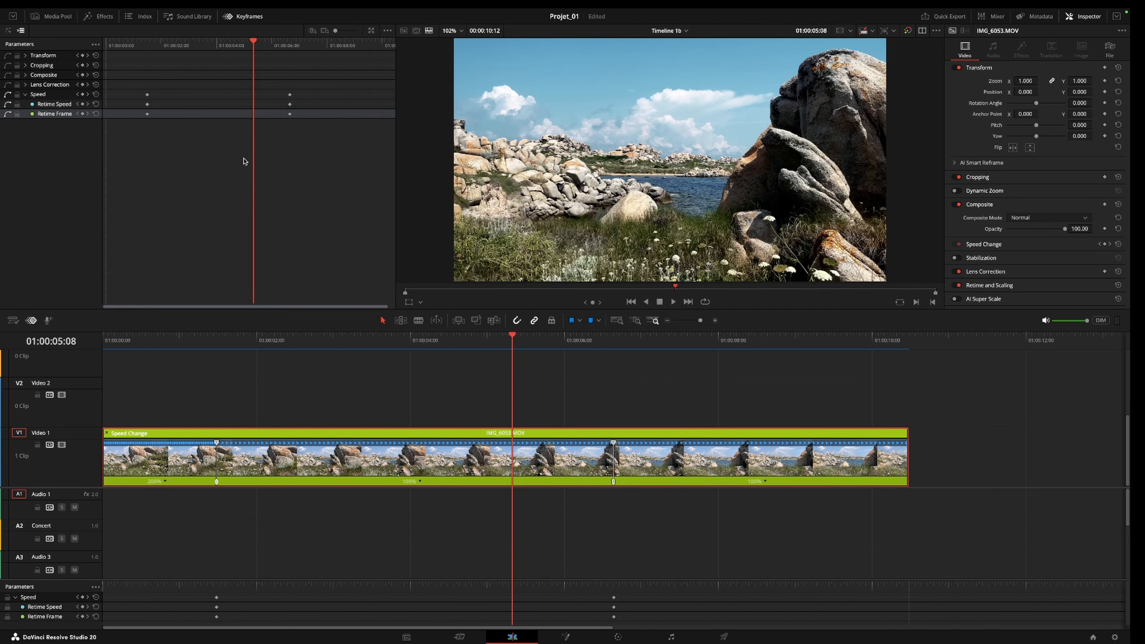
# - Display the Keyframes editor's time ruler in frames, then switch it back to seconds
pyautogui.click(388, 31)
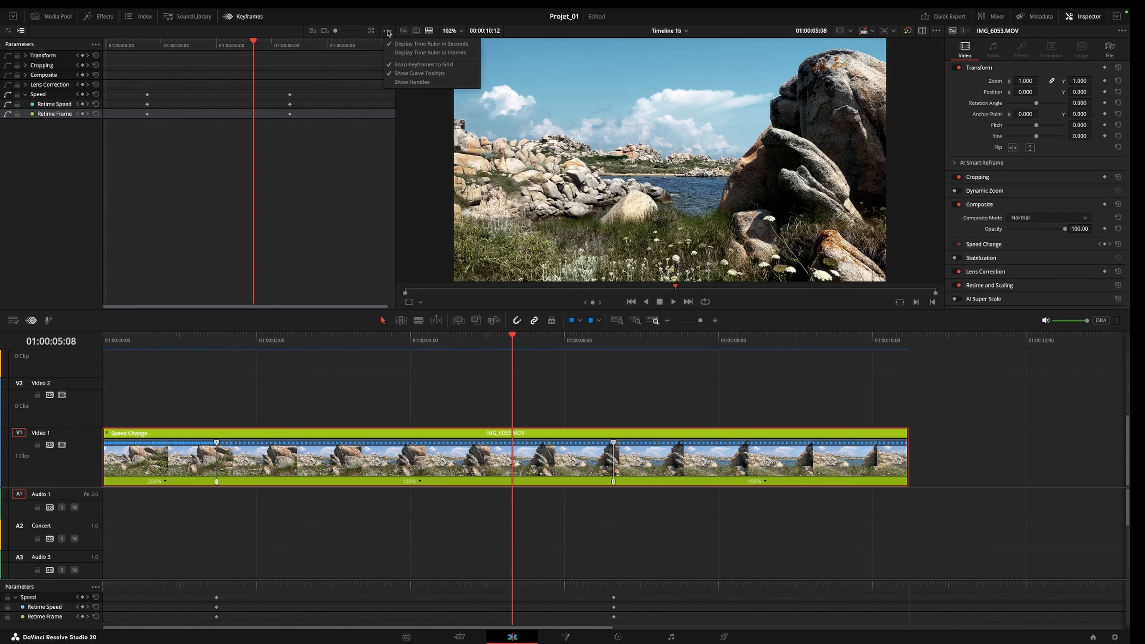
pyautogui.click(437, 53)
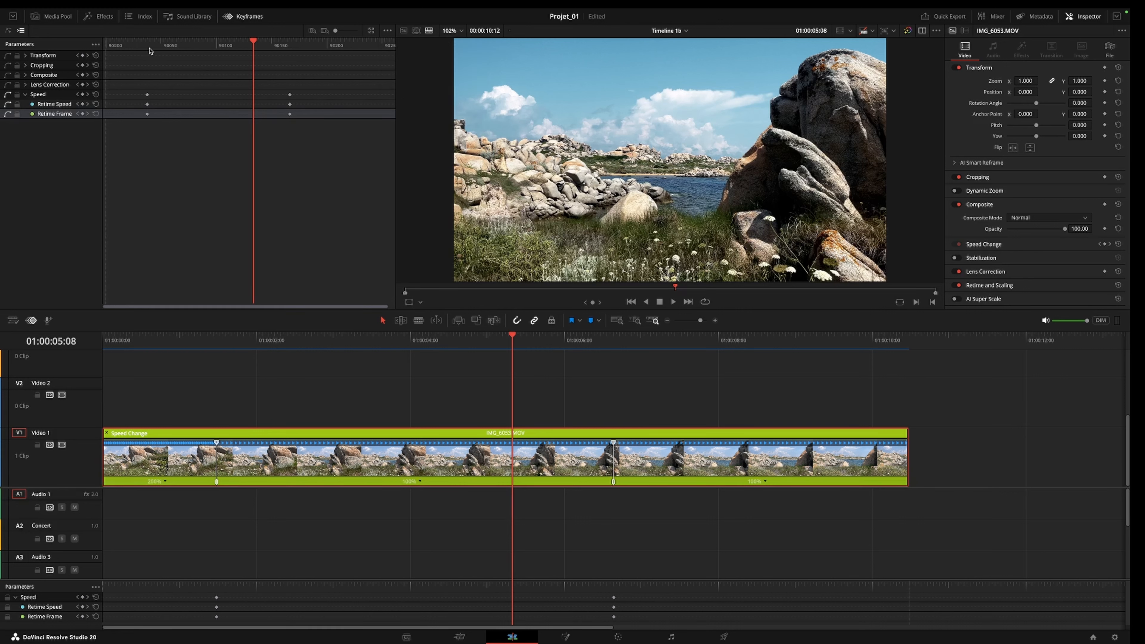
pyautogui.click(388, 32)
pyautogui.click(429, 43)
# - Turn on Show Handles in the Keyframes editor and deselect the second Retime Frame keyframe
pyautogui.click(387, 31)
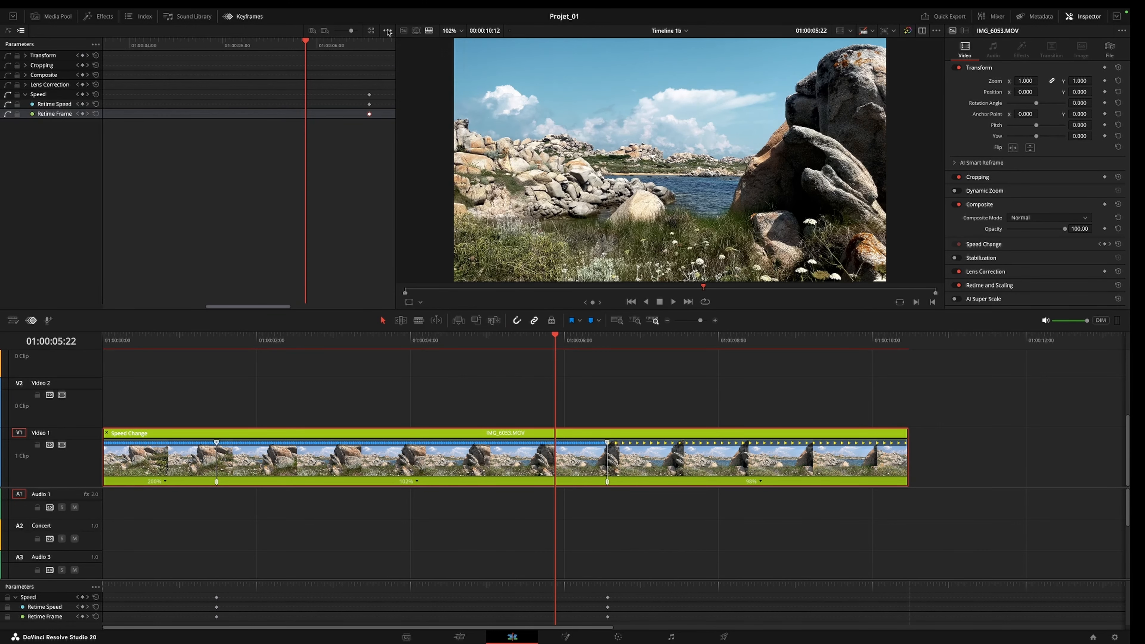
pyautogui.click(388, 31)
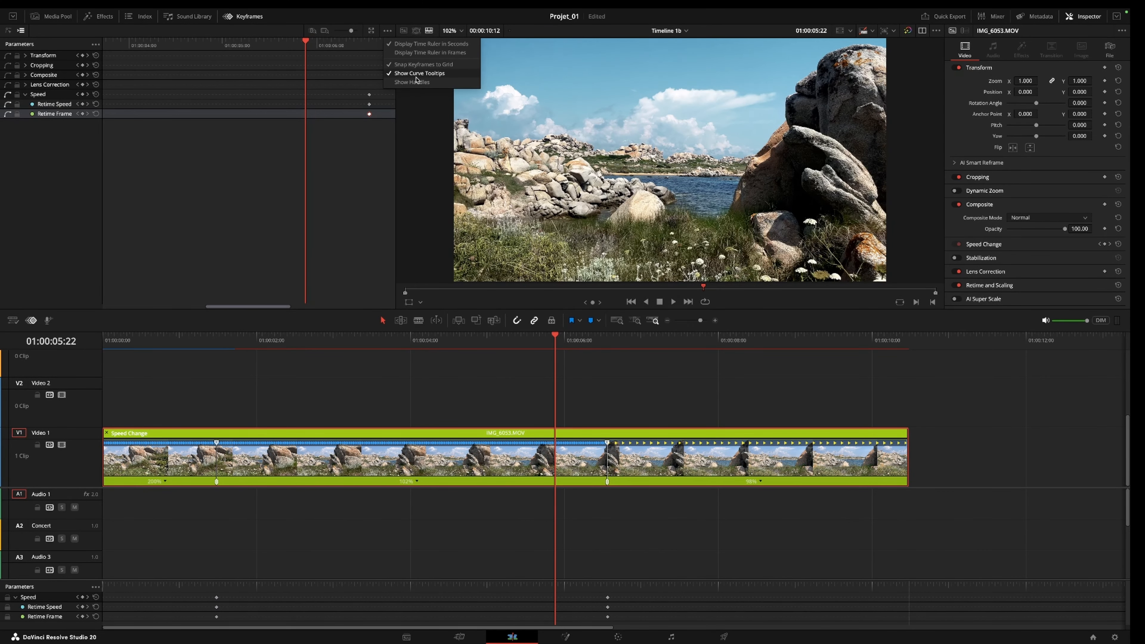
pyautogui.click(369, 114)
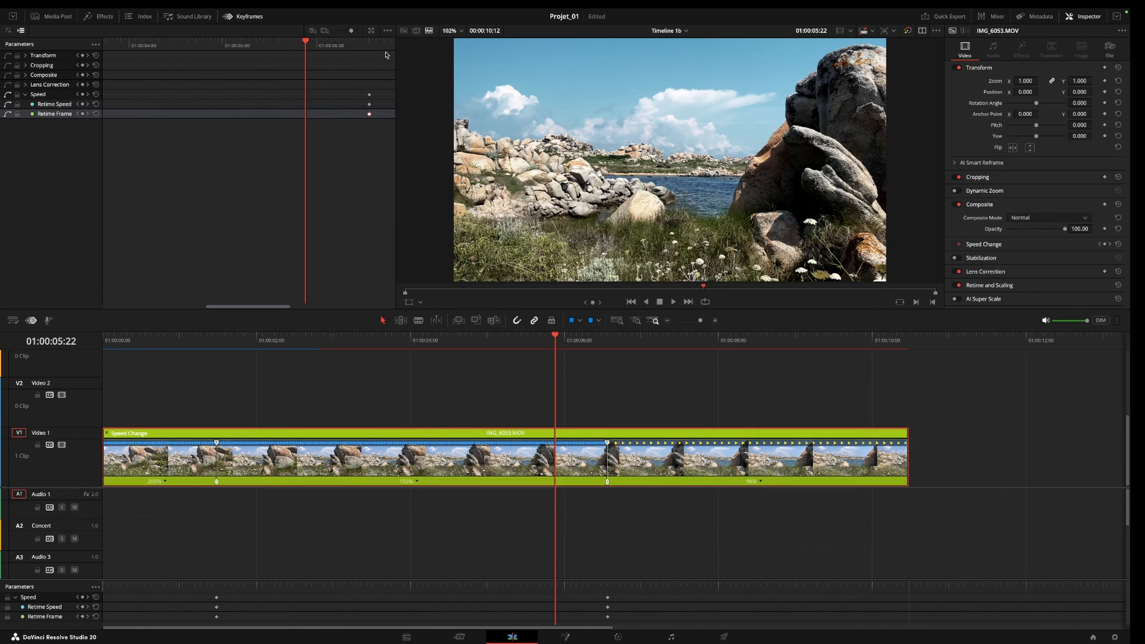
pyautogui.click(387, 32)
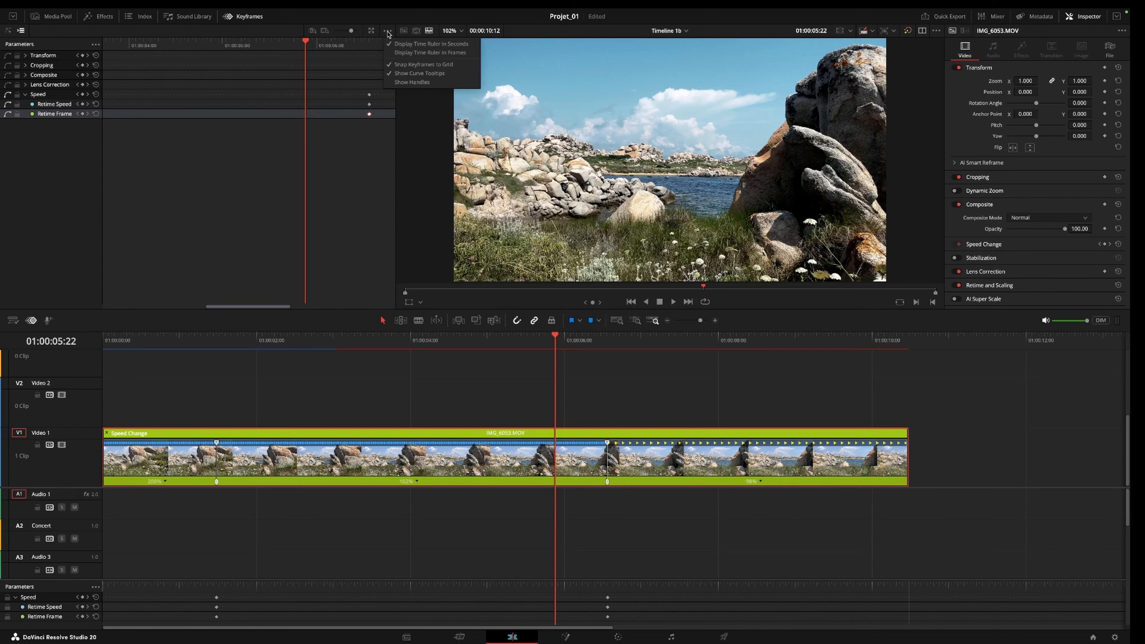
pyautogui.click(409, 83)
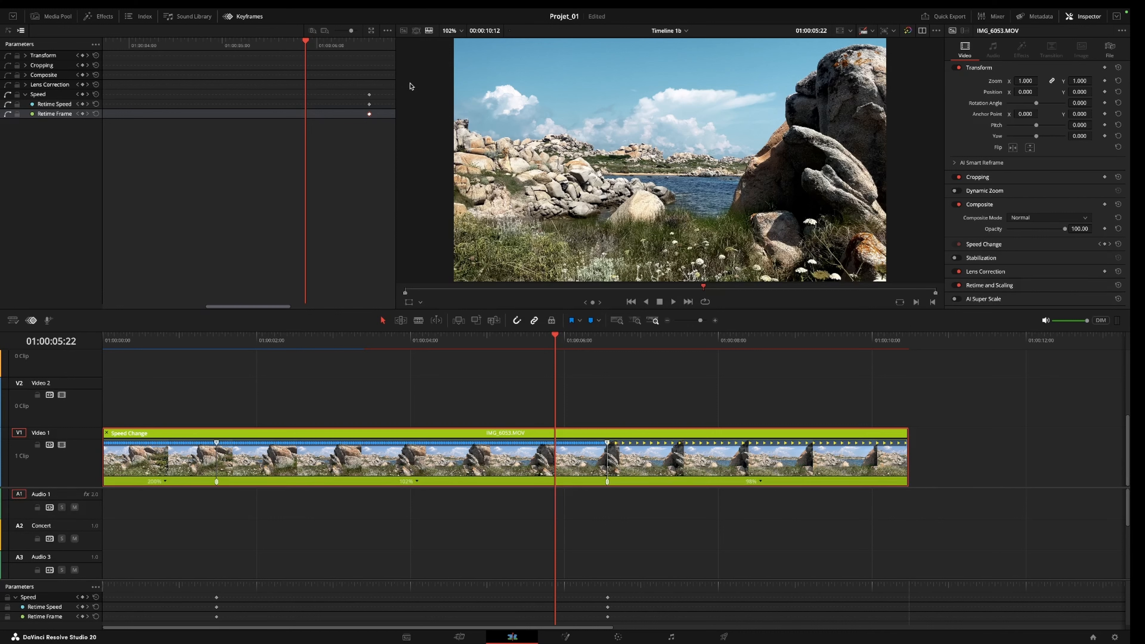
pyautogui.click(389, 32)
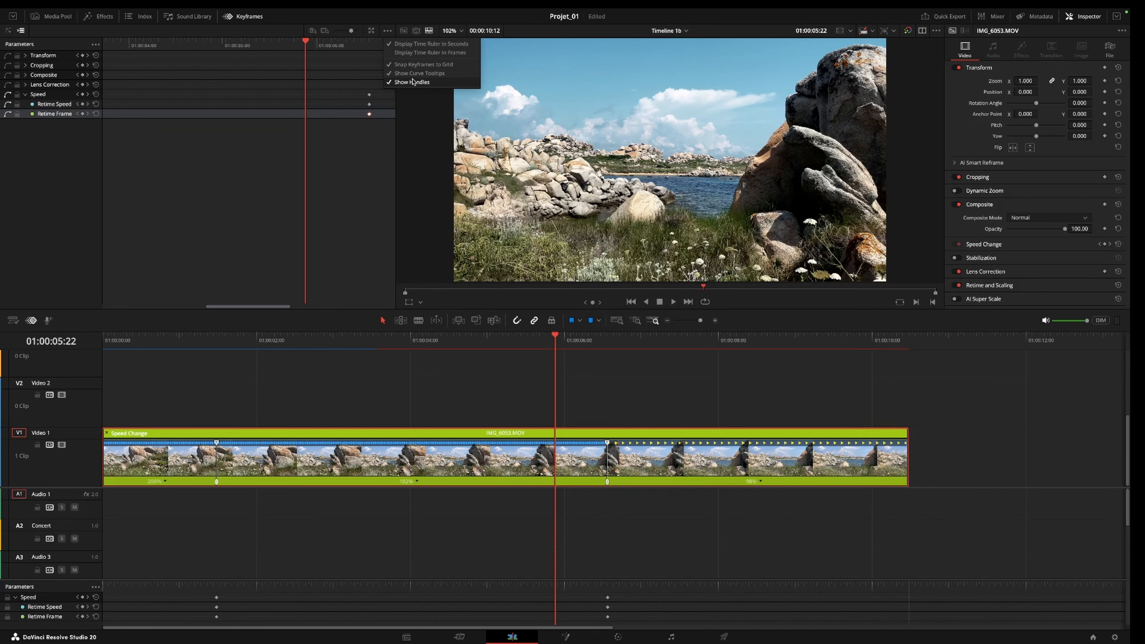
pyautogui.click(355, 166)
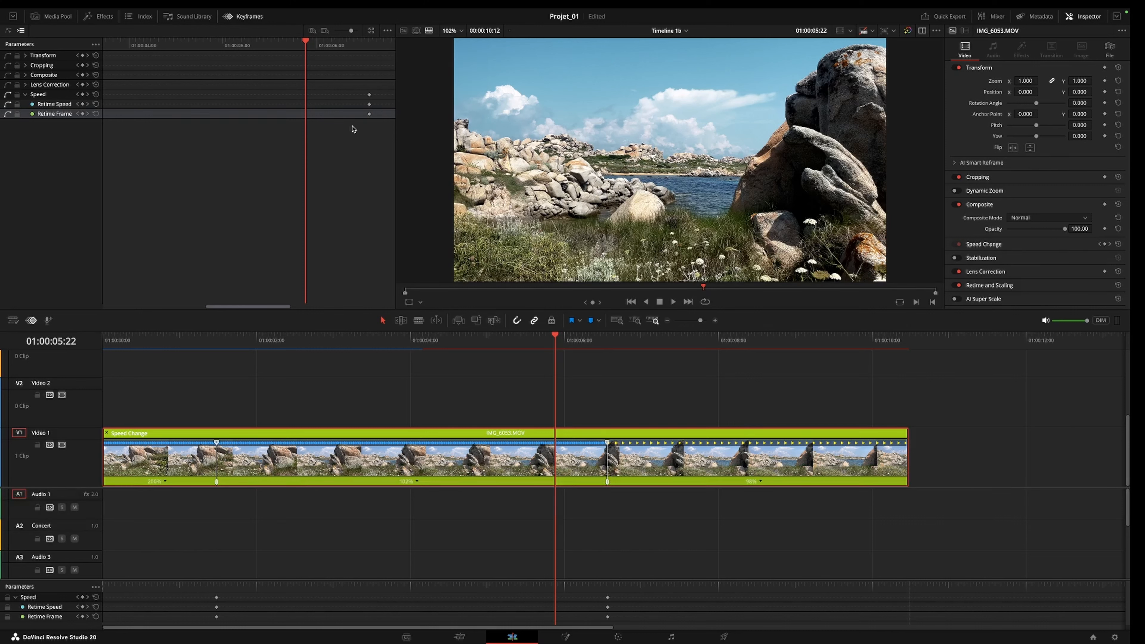
# - Try moving the second Retime Frame keyframe slightly earlier, then undo the move
pyautogui.moveTo(369, 115)
pyautogui.mouseDown()
pyautogui.moveTo(331, 115)
pyautogui.moveTo(357, 119)
pyautogui.mouseUp()
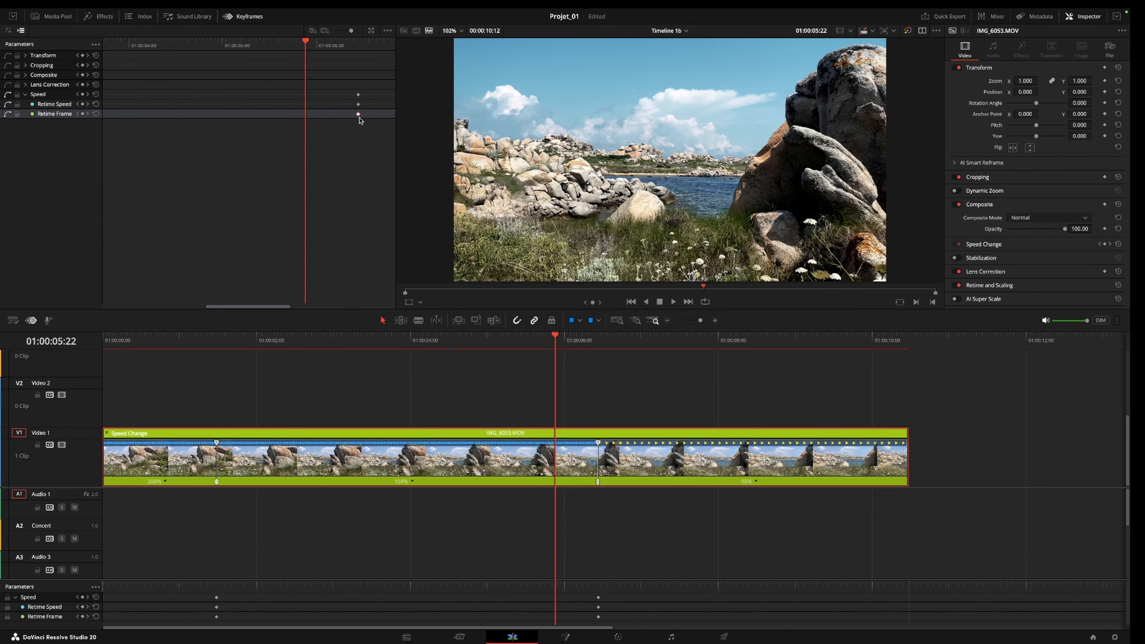
pyautogui.hotkey('ctrl', 'z')
# - Fit the clip's full duration in the Keyframes editor, expand it into a full-height panel with curves and widen it
pyautogui.click(325, 31)
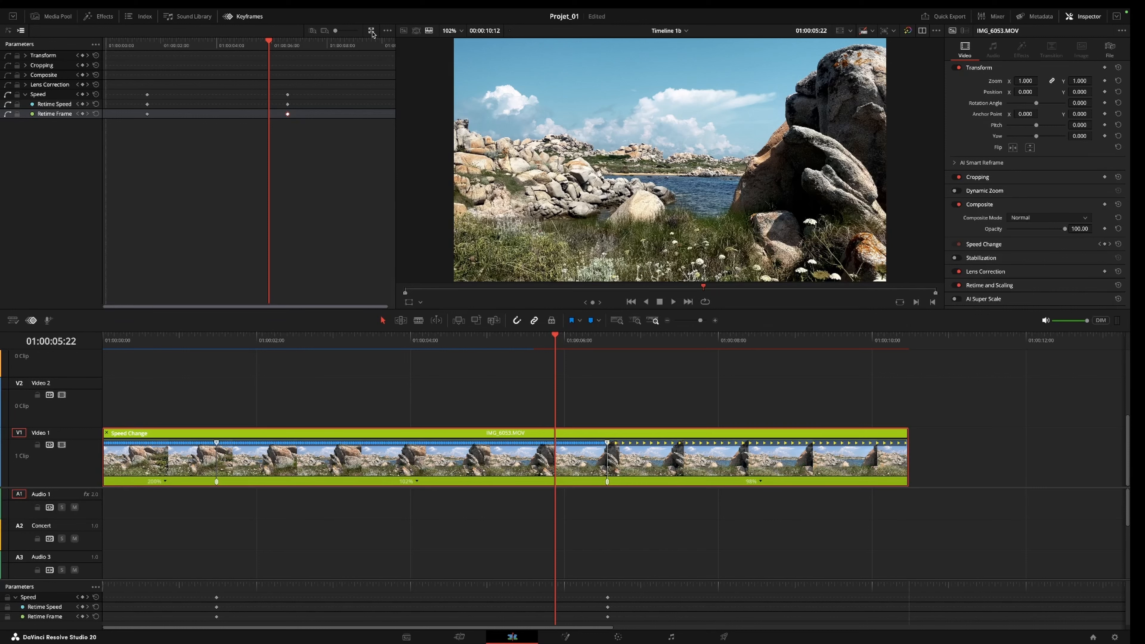
pyautogui.click(372, 31)
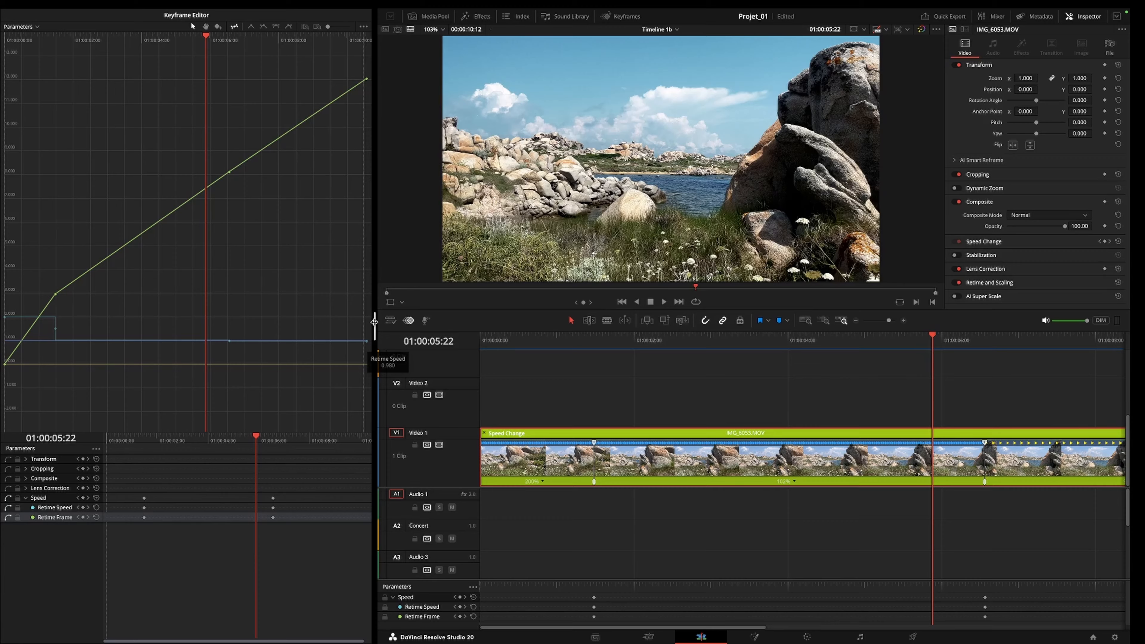
pyautogui.moveTo(375, 324); pyautogui.dragTo(517, 312)
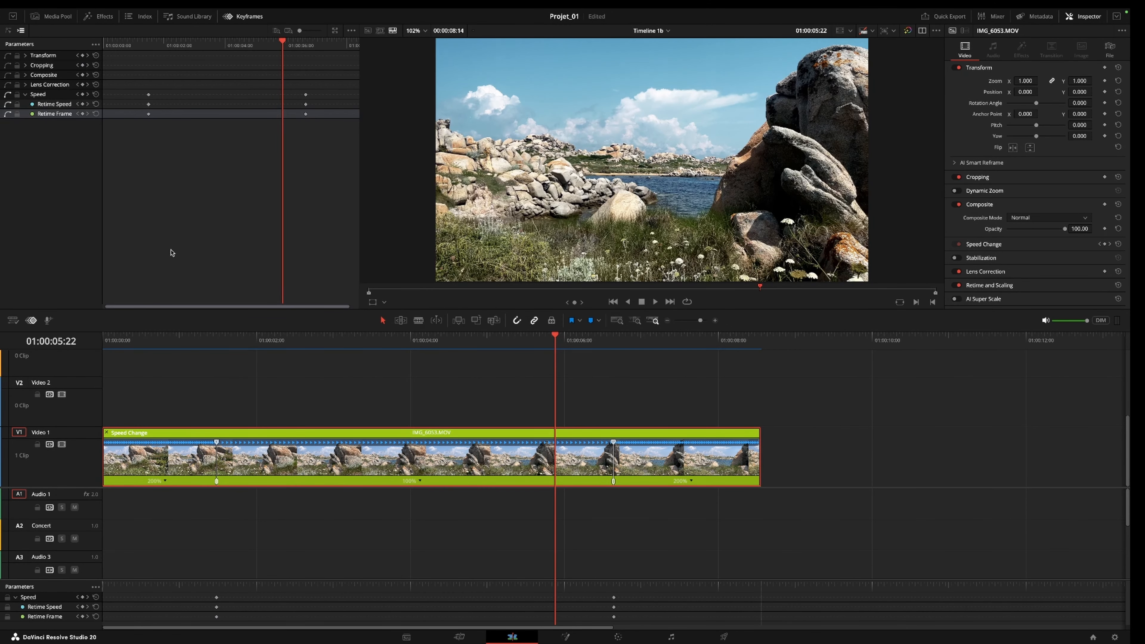
# - Make the compact Keyframes editor taller by lowering its border with the timeline
pyautogui.moveTo(90, 310); pyautogui.dragTo(88, 345)
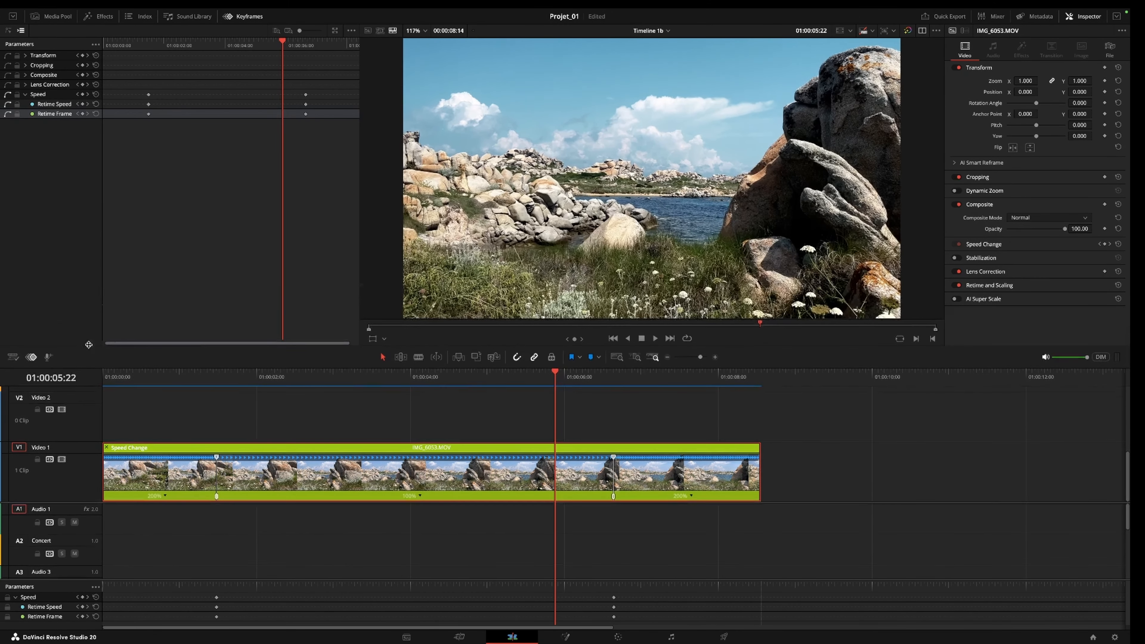
# - Widen the Keyframes editor and switch it from the parameter list to the curve view
pyautogui.moveTo(359, 274); pyautogui.dragTo(419, 273)
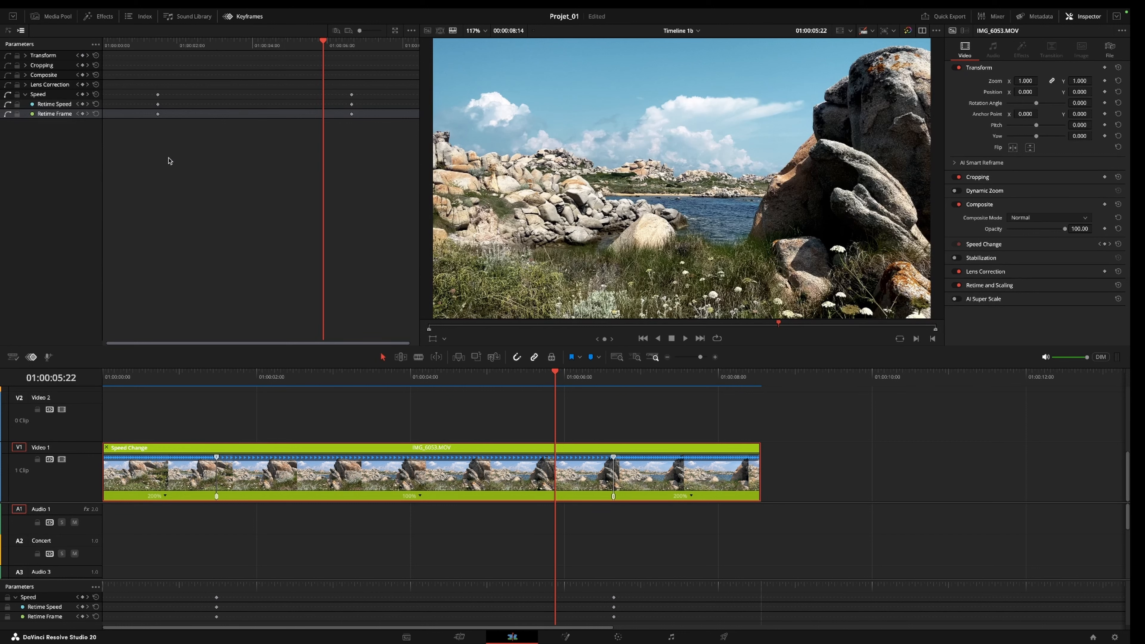
pyautogui.click(8, 32)
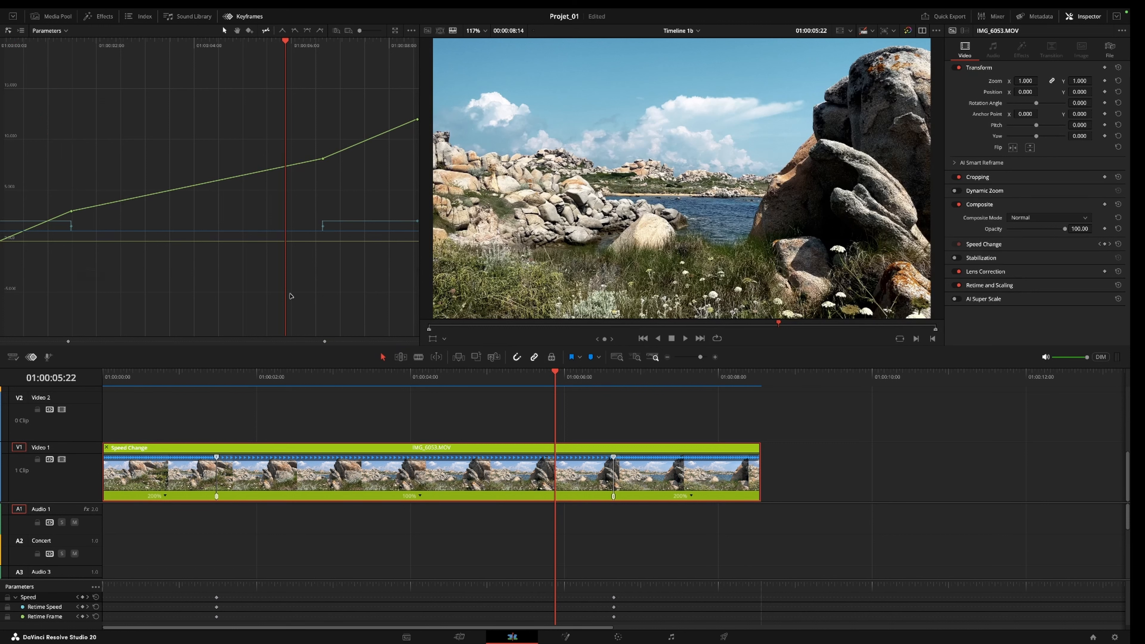
# - Inspect the Retime Frame and Retime Speed curves before and after each speed point, moving the playhead to 01:00:07:09
pyautogui.moveTo(146, 199)
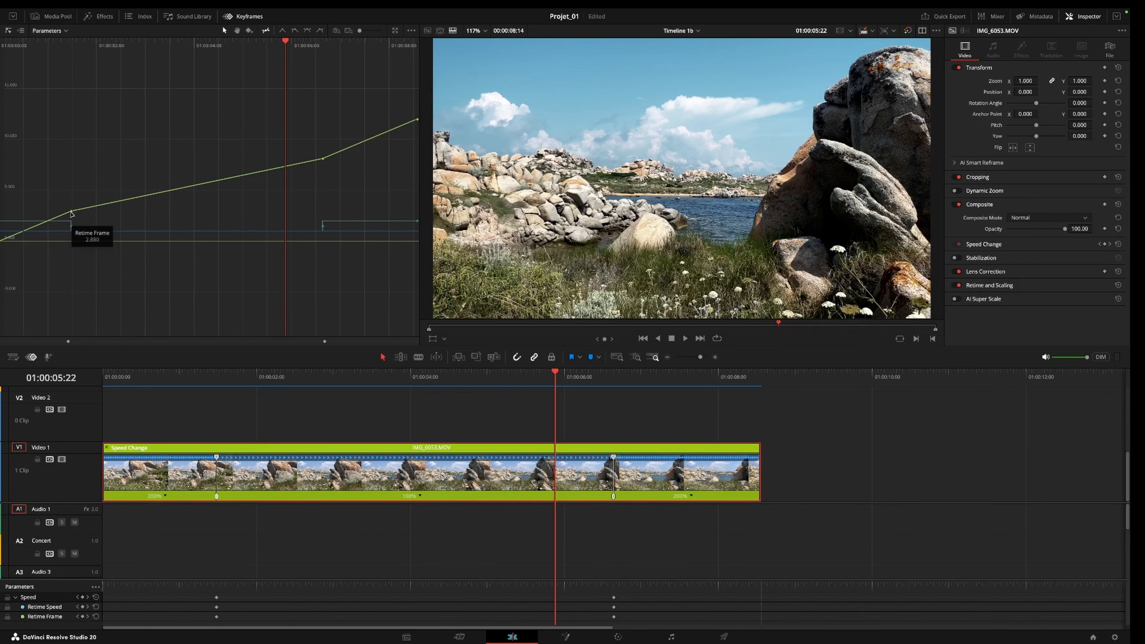
pyautogui.moveTo(323, 159)
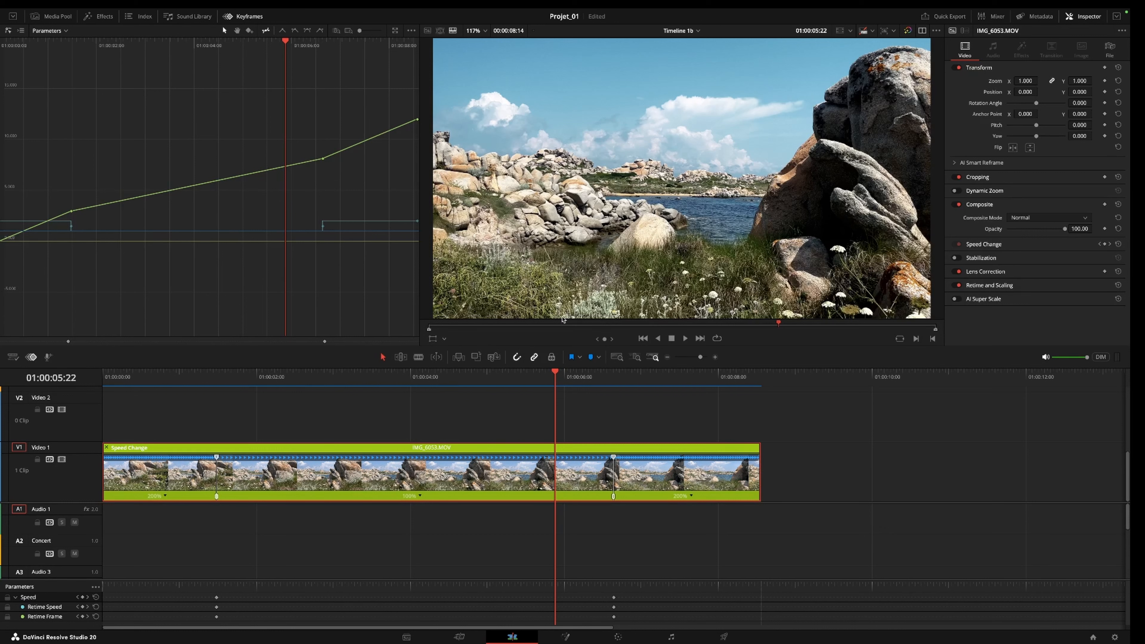
pyautogui.moveTo(70, 224)
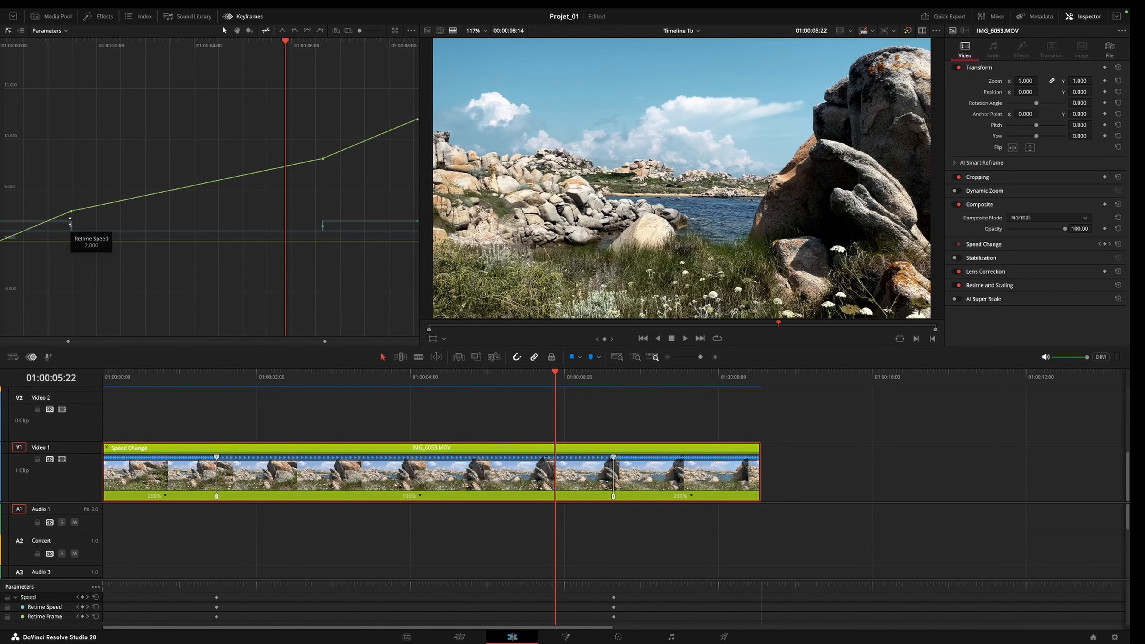
pyautogui.moveTo(176, 231)
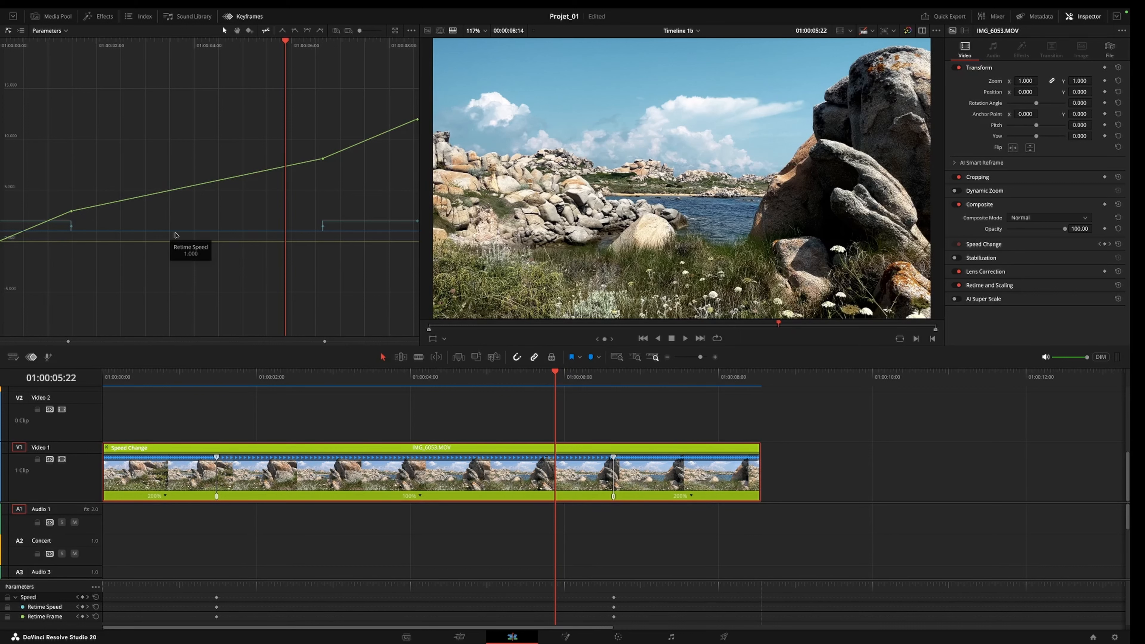
pyautogui.moveTo(342, 222)
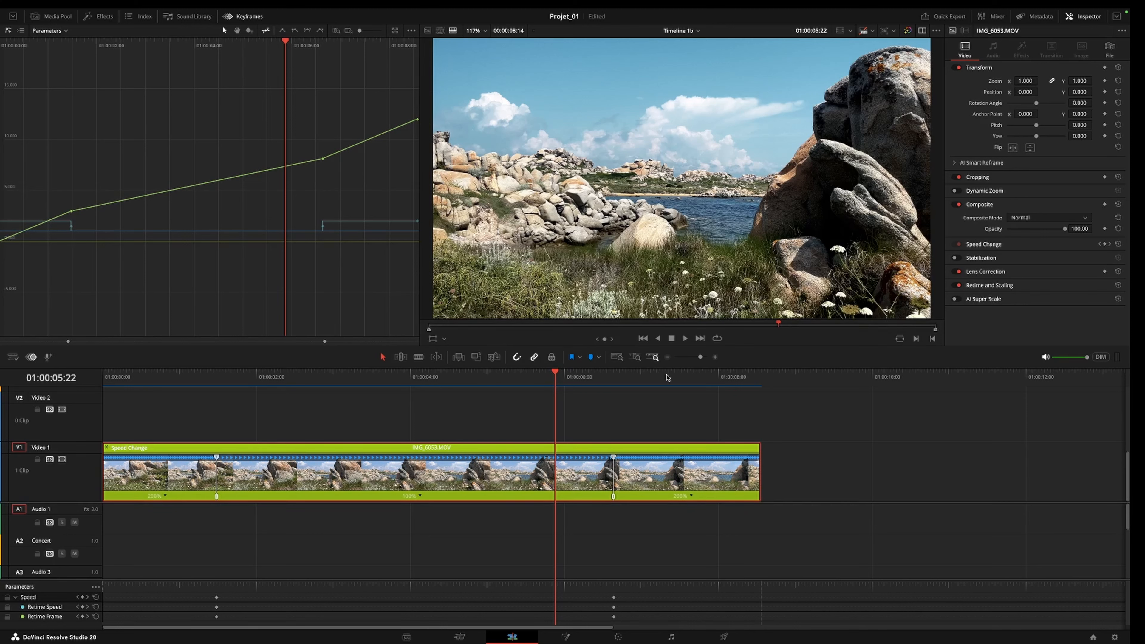
pyautogui.click(669, 377)
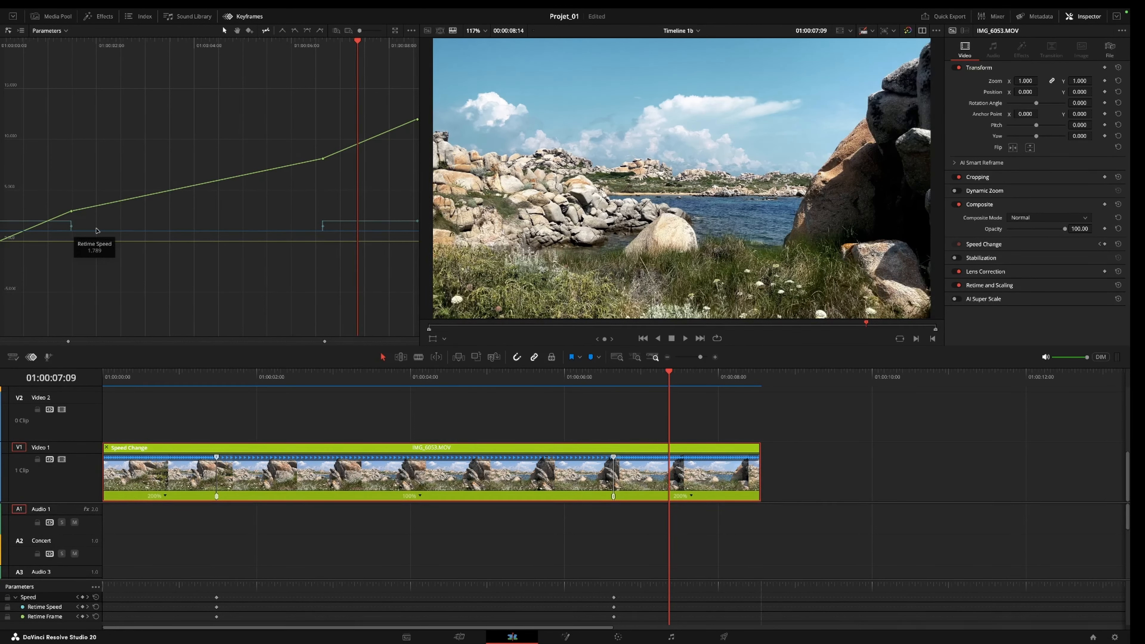
pyautogui.moveTo(376, 231)
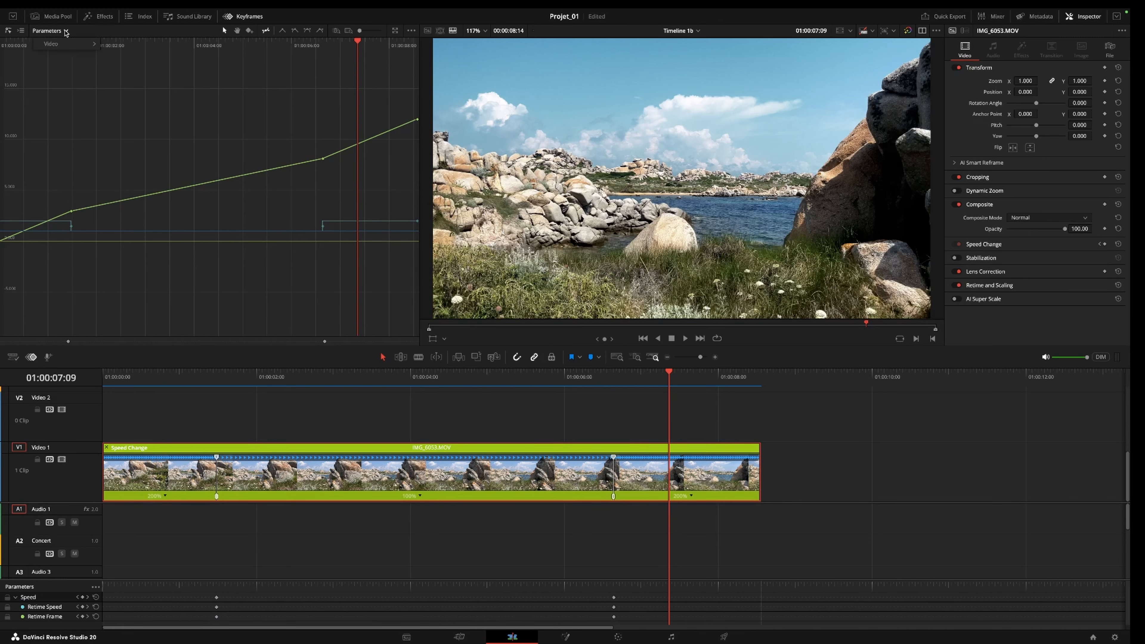
# - Try hiding and showing the Zoom Y curve in the displayed video parameters, ending with its original visibility
pyautogui.moveTo(68, 44)
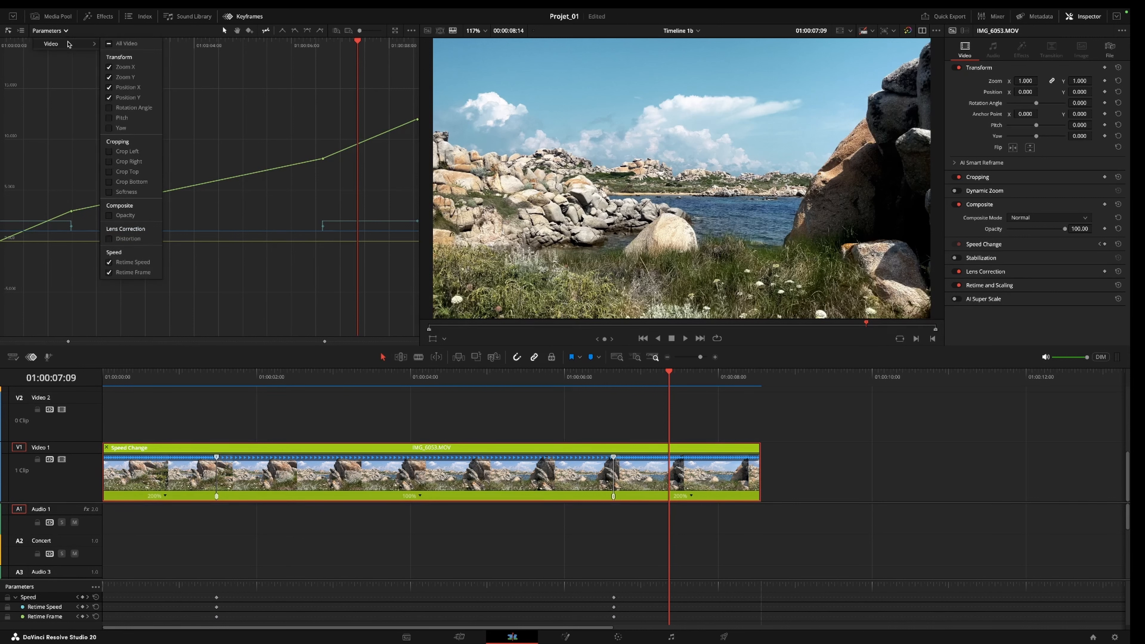
pyautogui.click(121, 78)
pyautogui.click(121, 77)
pyautogui.click(120, 78)
pyautogui.click(121, 78)
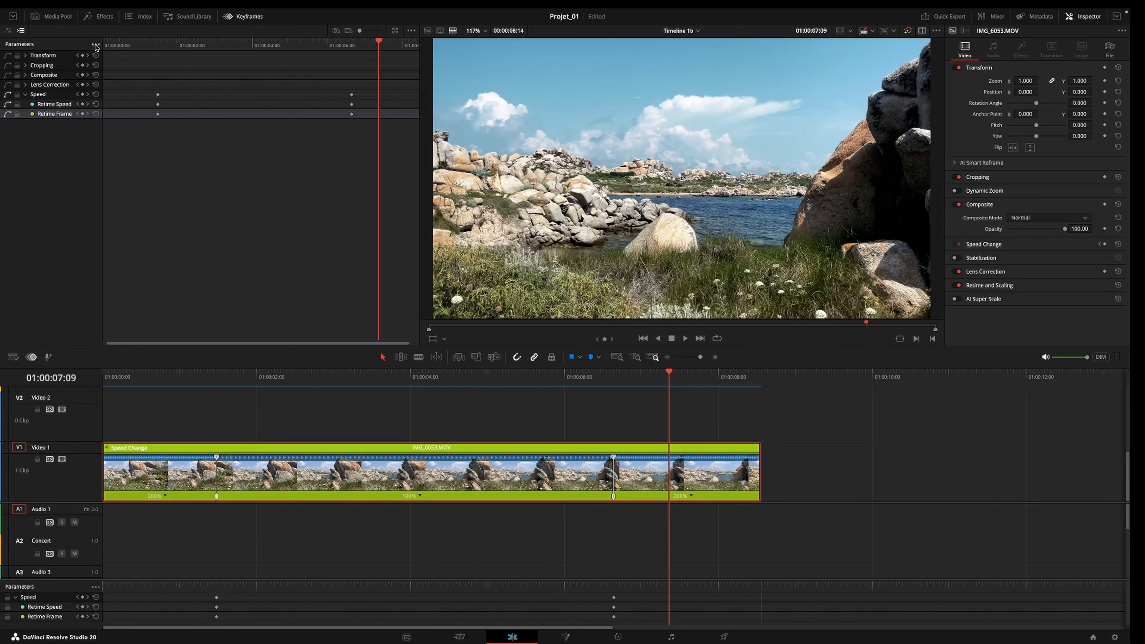
# - Limit the Keyframes editor to parameters with keyframes, then return to the curve view
pyautogui.click(95, 45)
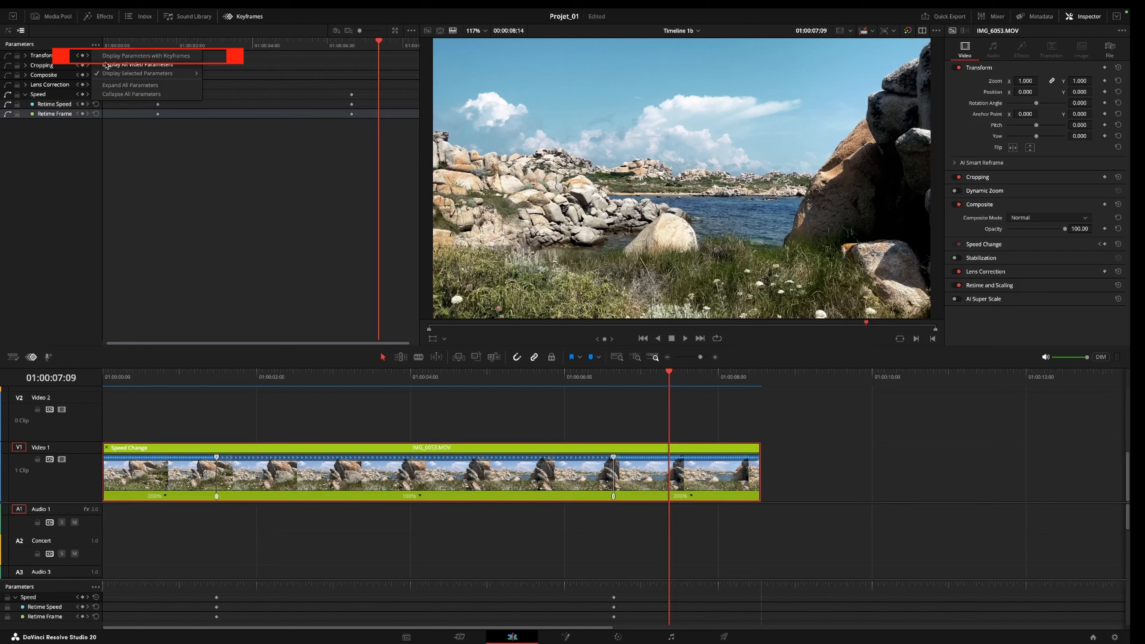
pyautogui.click(176, 56)
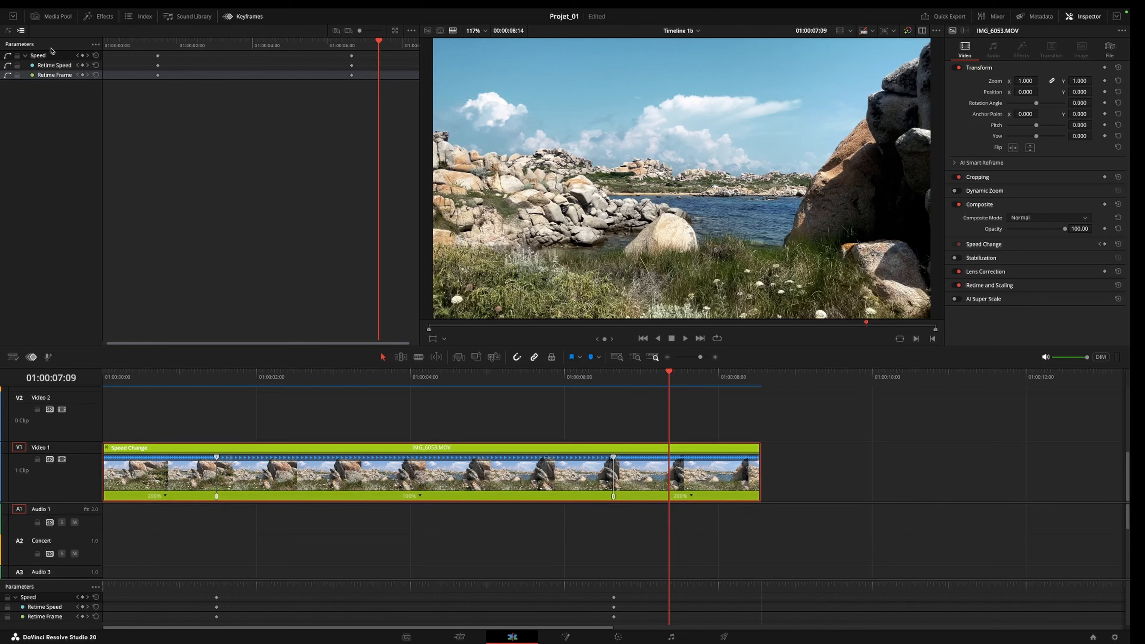
pyautogui.click(9, 31)
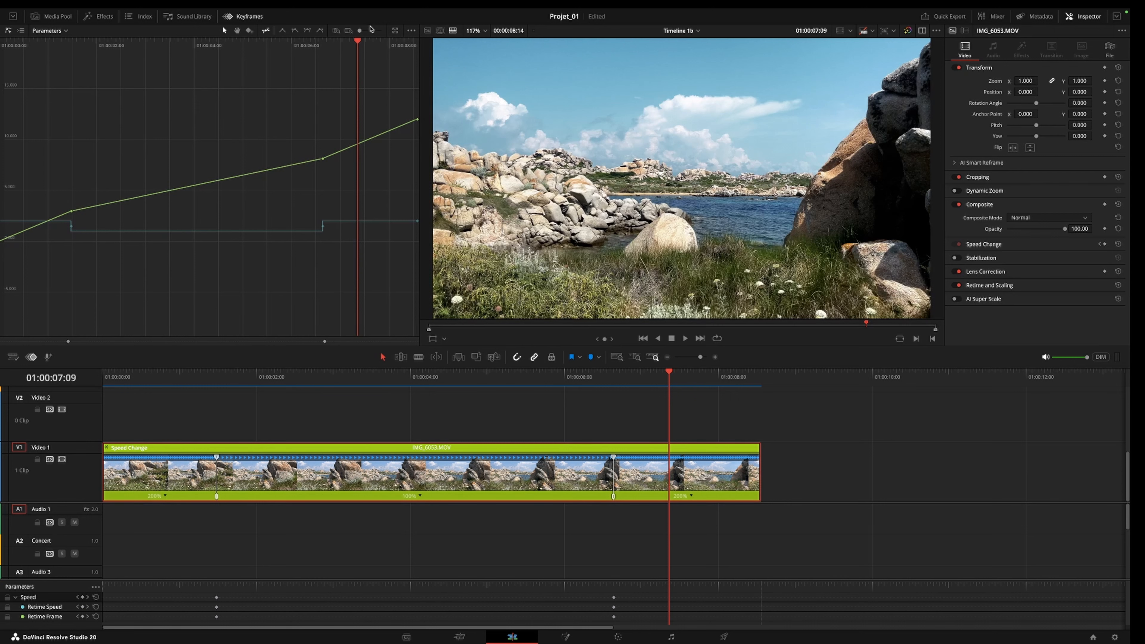
# - Explore the curve view with the hand tool and zoom, then zoom back out to the clip's full duration
pyautogui.click(237, 31)
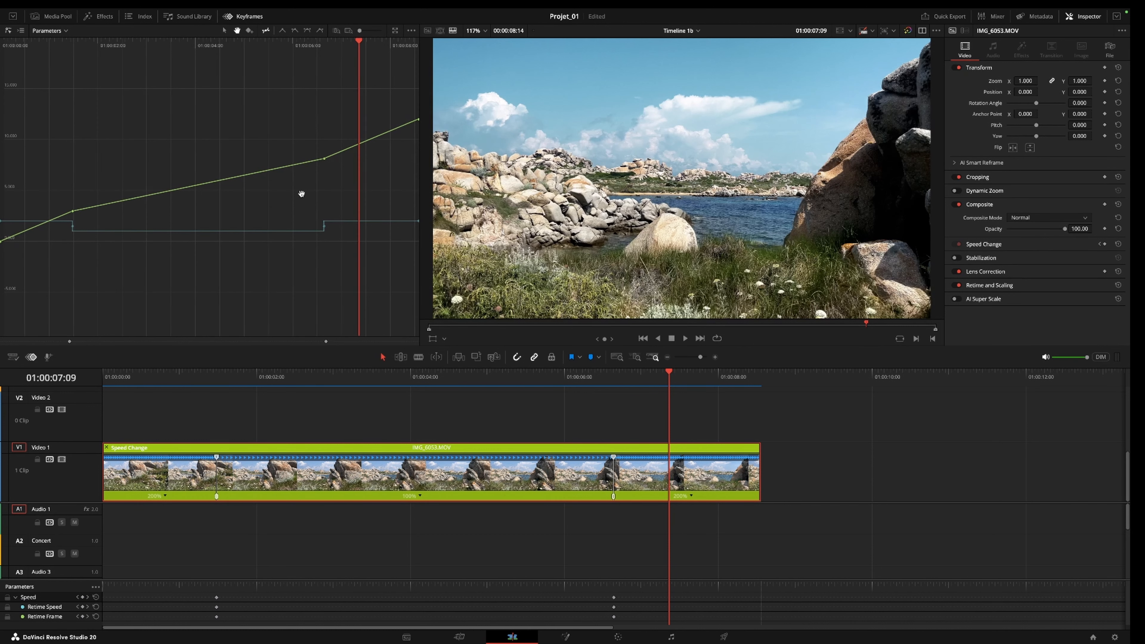
pyautogui.moveTo(251, 180); pyautogui.dragTo(343, 95)
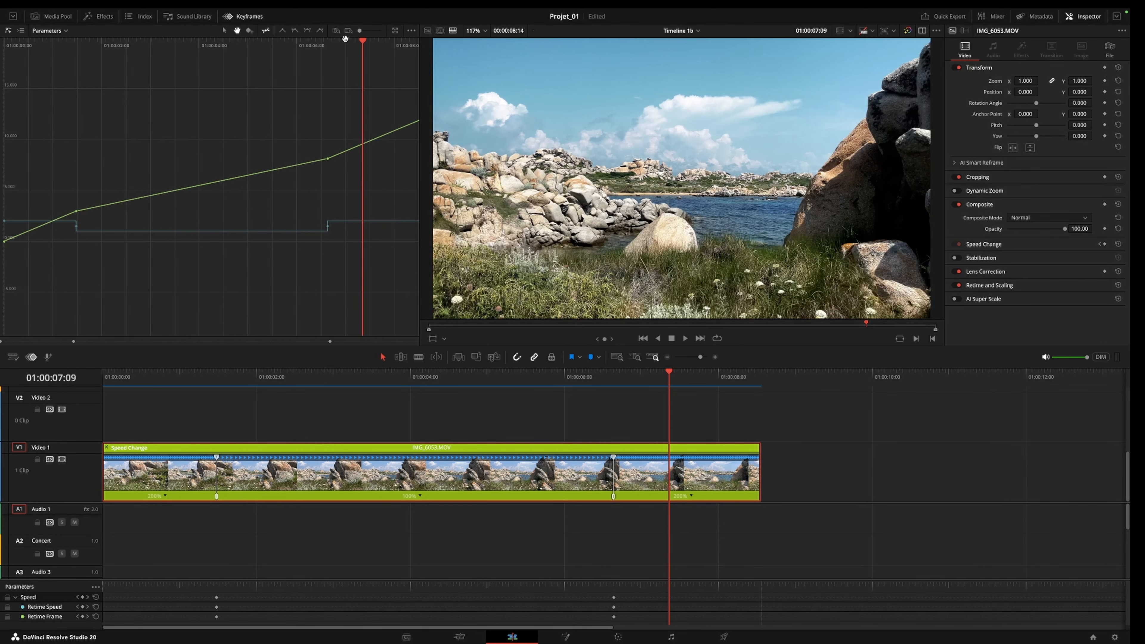
pyautogui.moveTo(361, 31); pyautogui.dragTo(375, 31)
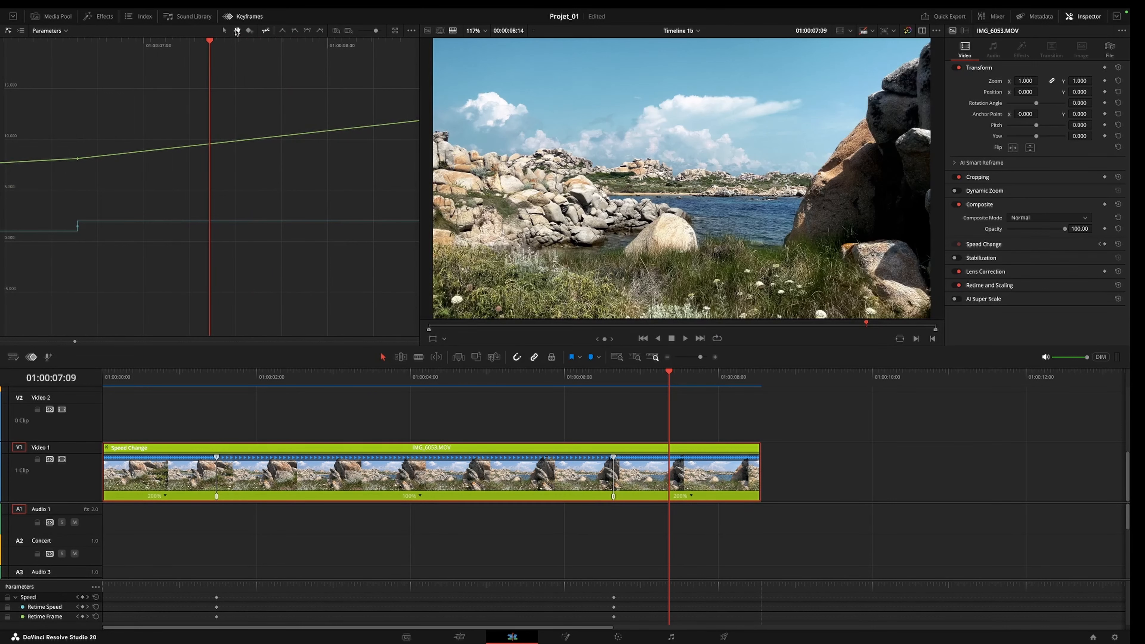
pyautogui.moveTo(123, 140); pyautogui.dragTo(300, 140)
pyautogui.moveTo(161, 130); pyautogui.dragTo(335, 135)
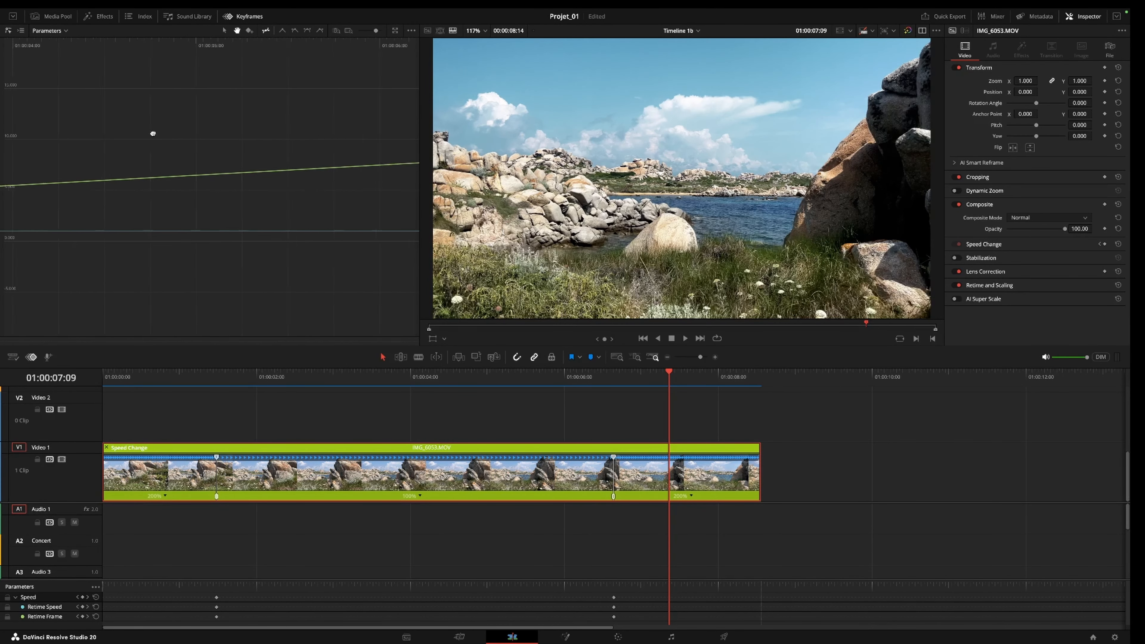
pyautogui.moveTo(127, 136); pyautogui.dragTo(361, 145)
pyautogui.moveTo(200, 154); pyautogui.dragTo(356, 153)
pyautogui.hscroll(6, 196, 150)
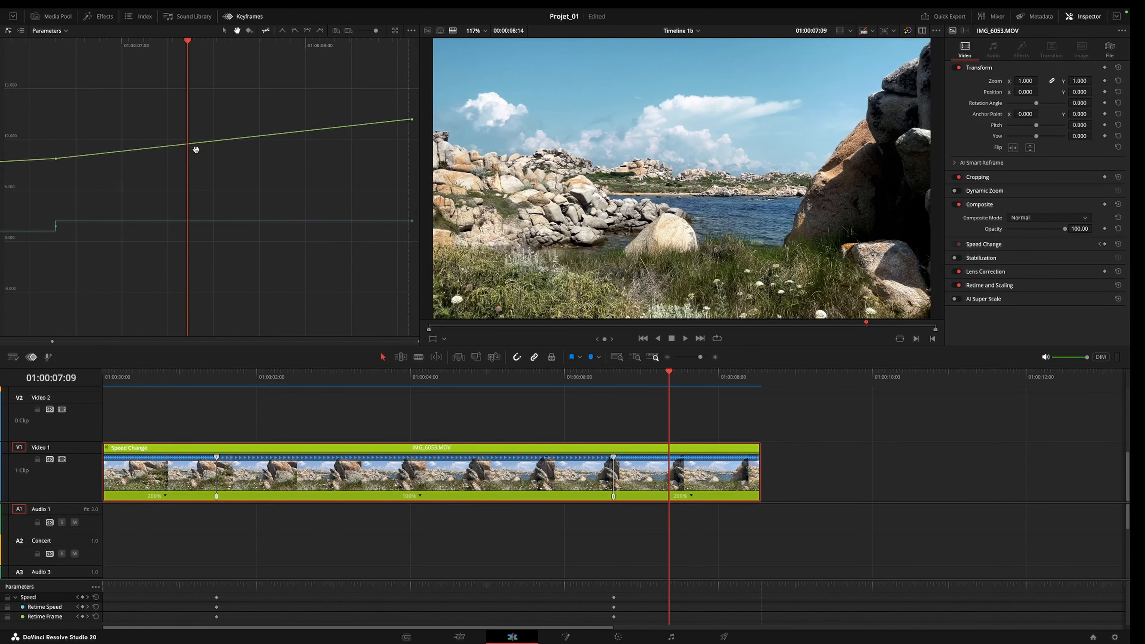
pyautogui.hscroll(-7, 196, 150)
pyautogui.hscroll(10, 196, 150)
pyautogui.hscroll(-5, 196, 150)
pyautogui.moveTo(375, 30); pyautogui.dragTo(359, 30)
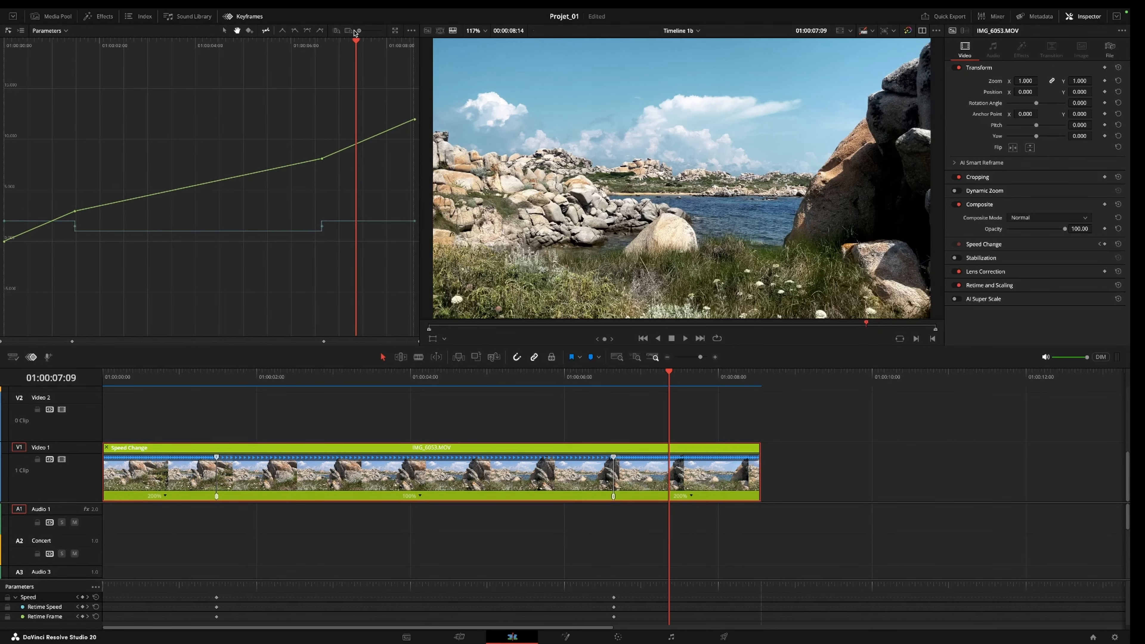
# - Try adding two keyframes to the Retime Speed curve between the two existing speed points, then undo both
pyautogui.click(249, 31)
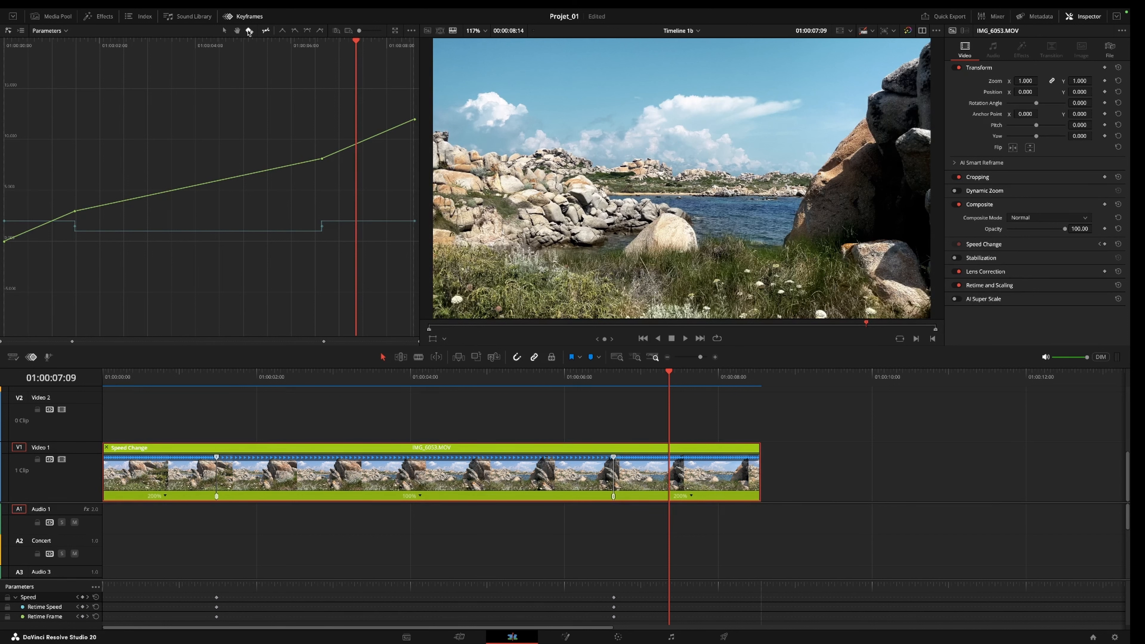
pyautogui.click(243, 231)
pyautogui.click(170, 231)
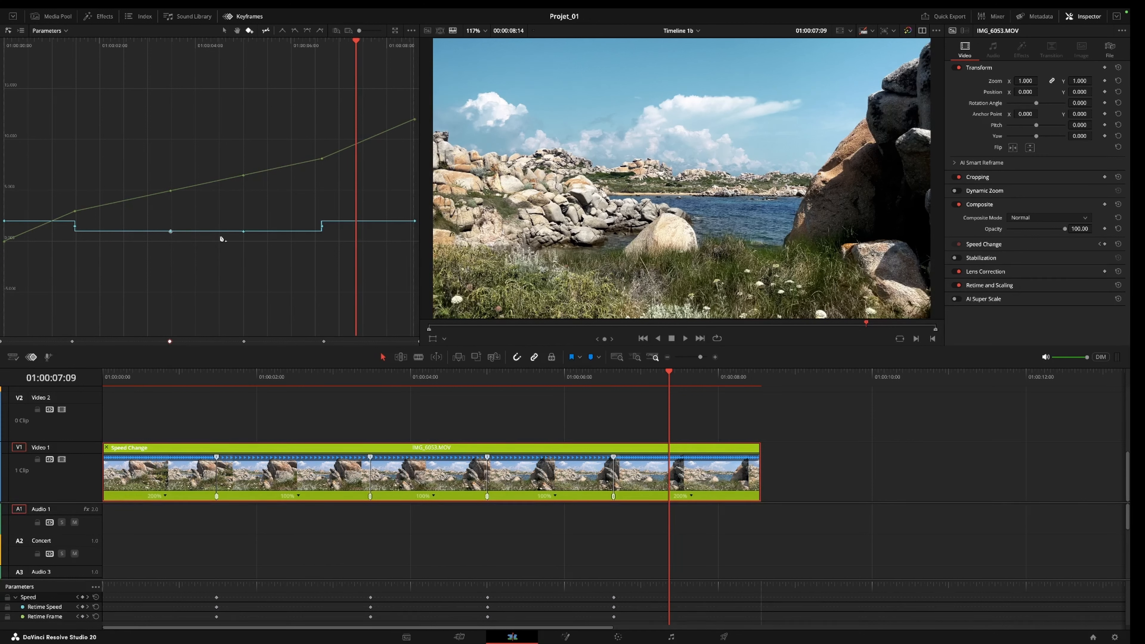
pyautogui.press('super+z')
pyautogui.press('super+z')
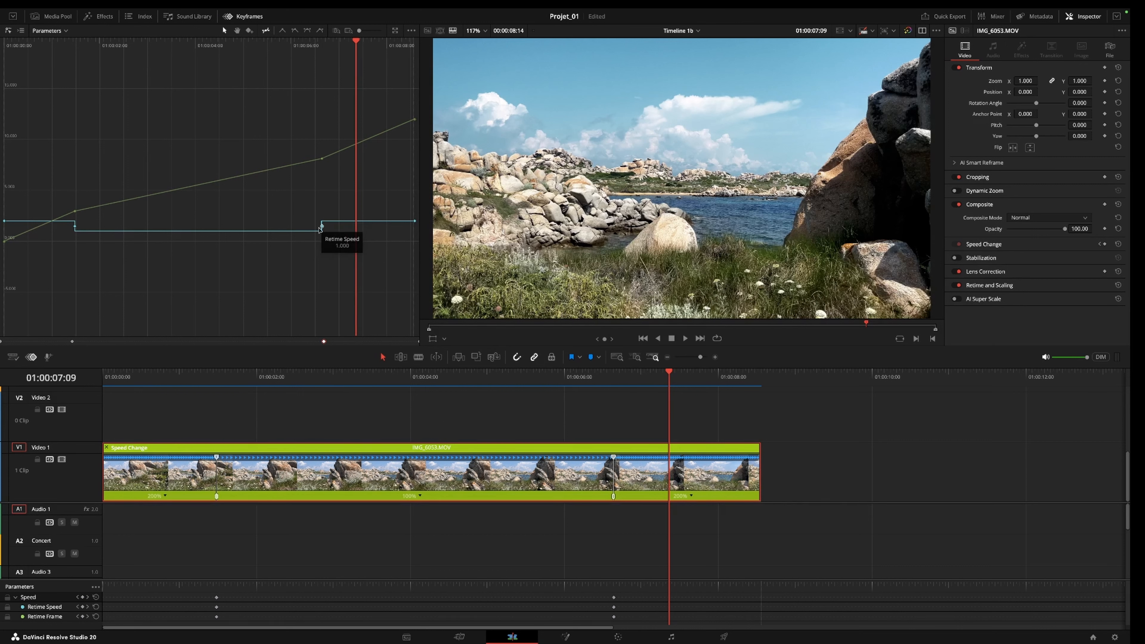
# - Try two easing presets in turn on the second Retime Speed keyframe, reverting it to linear each time
pyautogui.moveTo(313, 201); pyautogui.dragTo(325, 226)
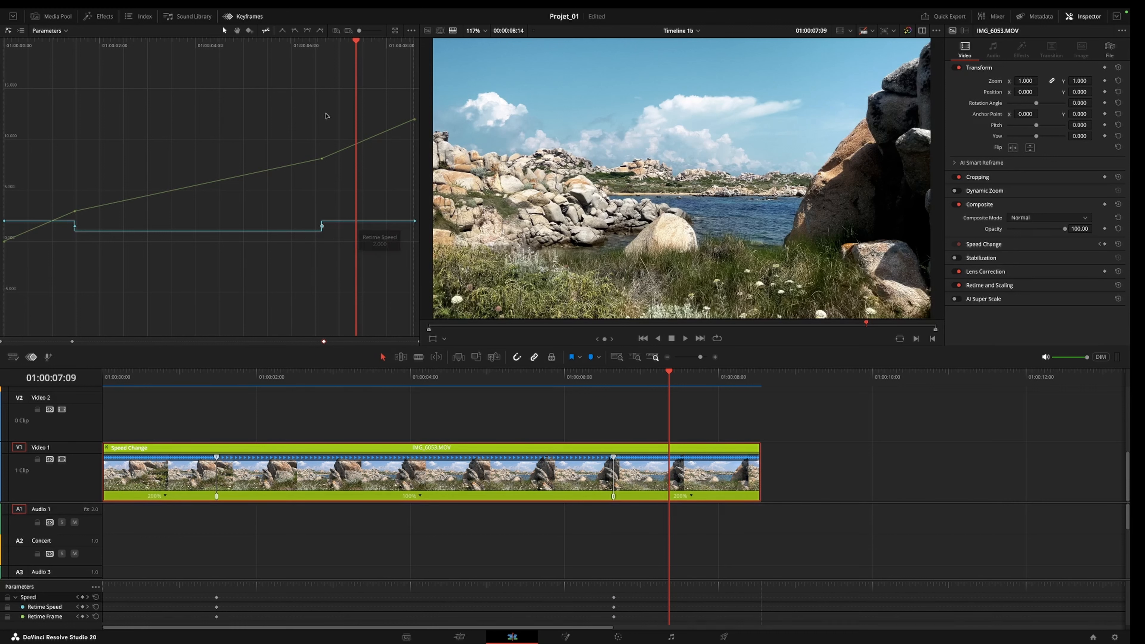
pyautogui.click(296, 32)
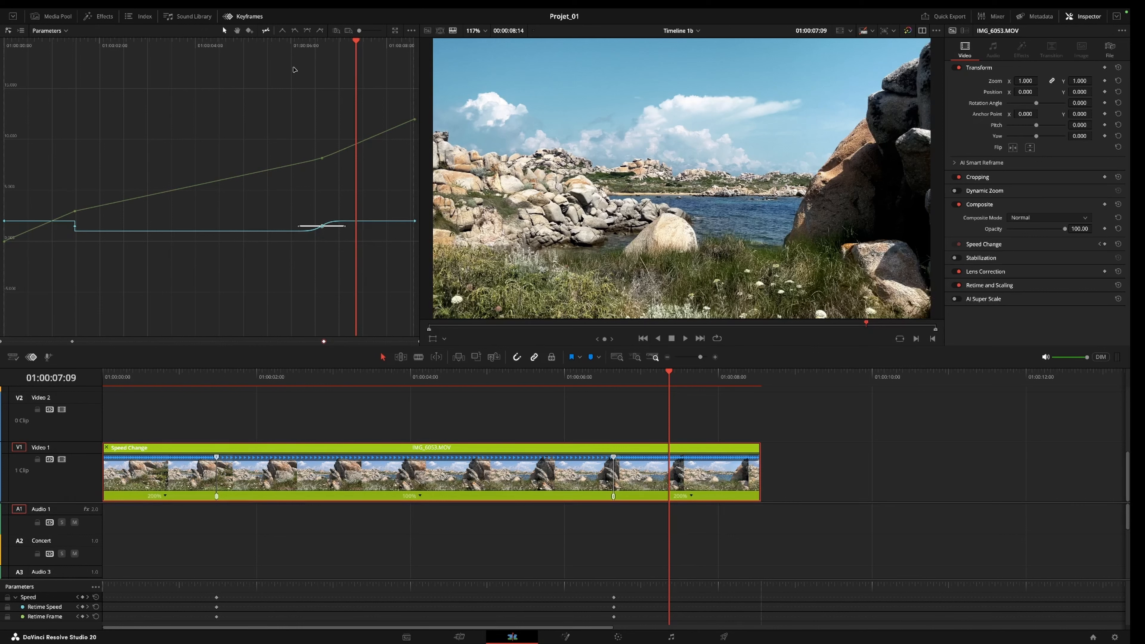
pyautogui.click(284, 32)
pyautogui.moveTo(321, 226)
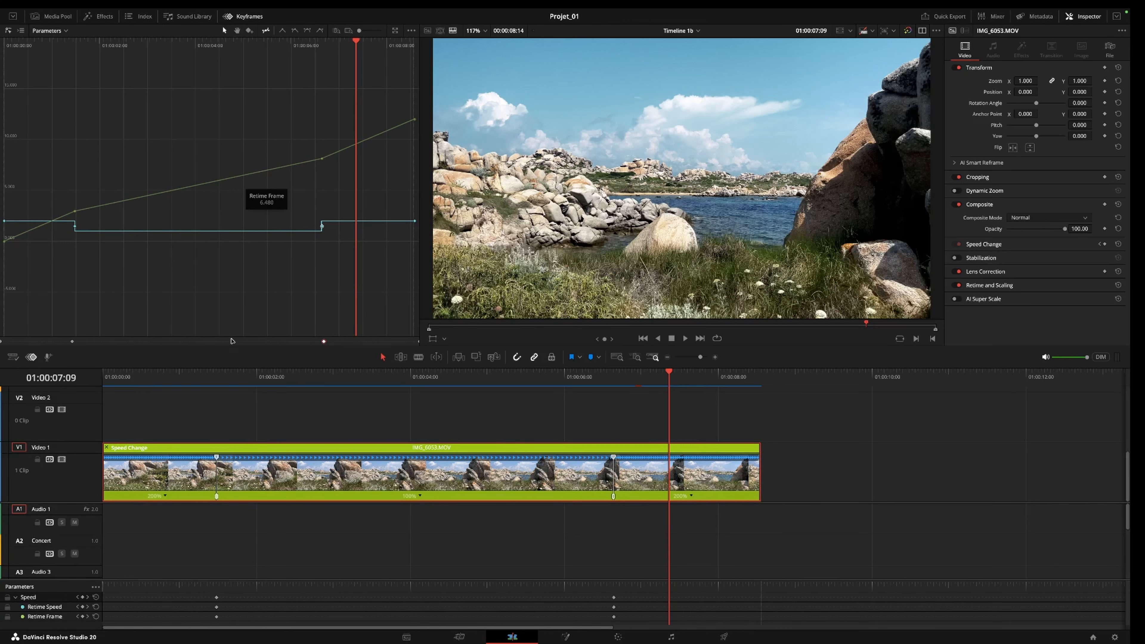
pyautogui.click(322, 250)
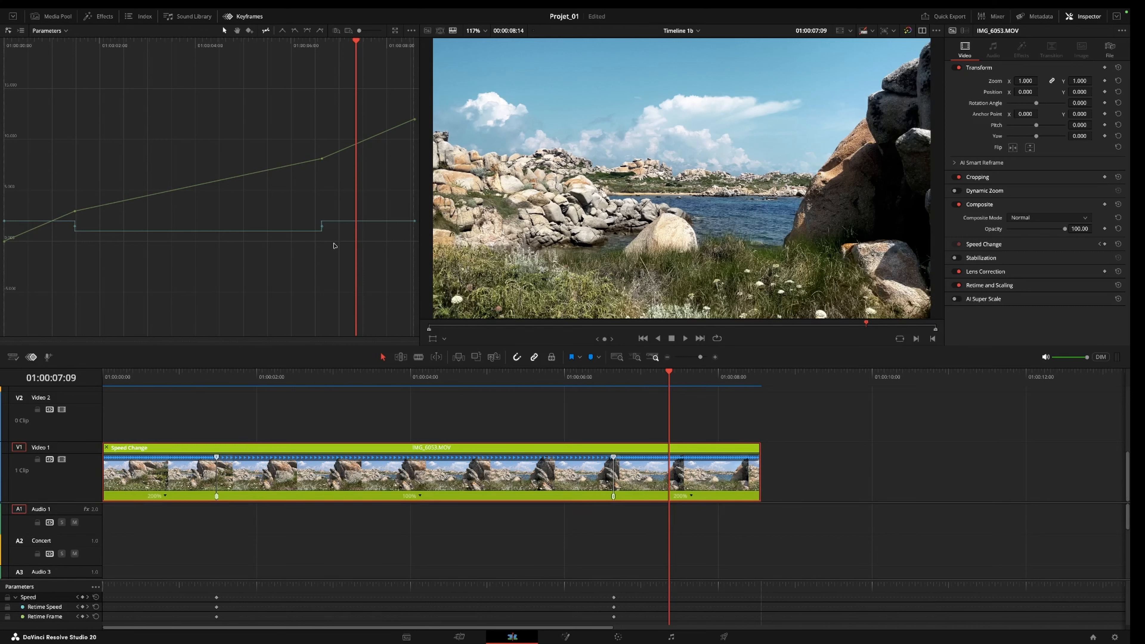
pyautogui.click(322, 225)
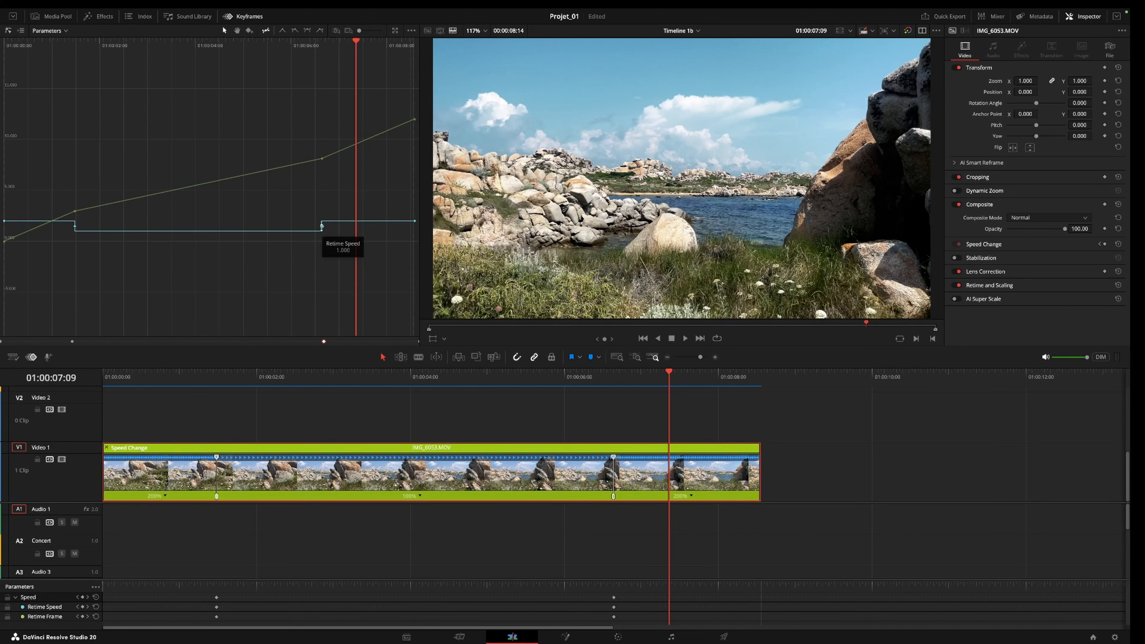
pyautogui.click(307, 31)
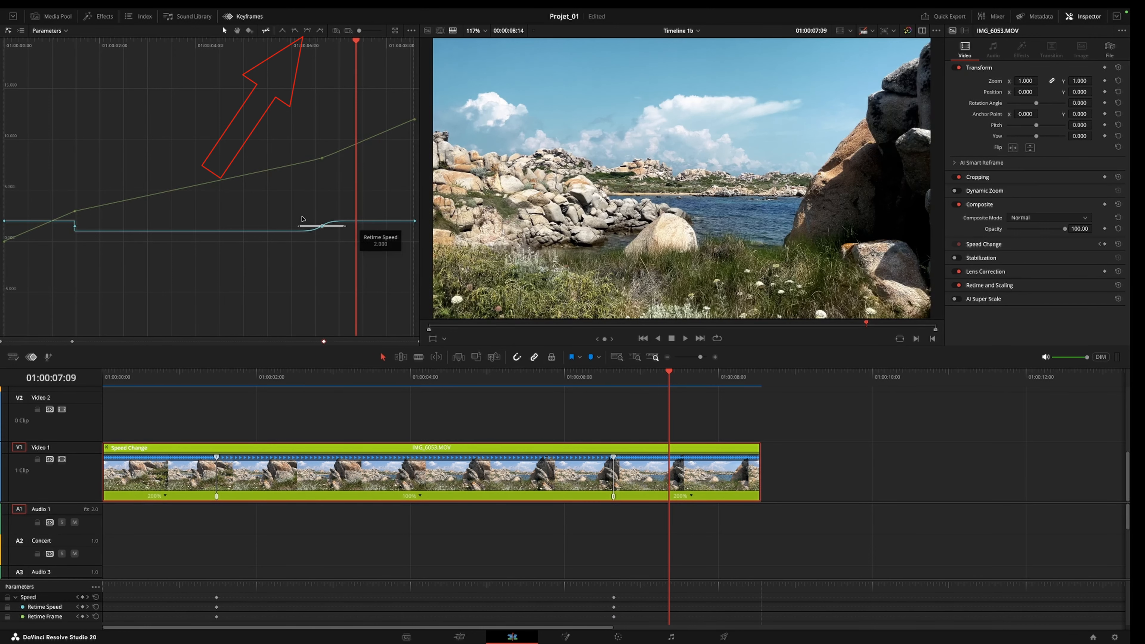
pyautogui.hotkey('ctrl', 's')
pyautogui.hotkey('ctrl', 'z')
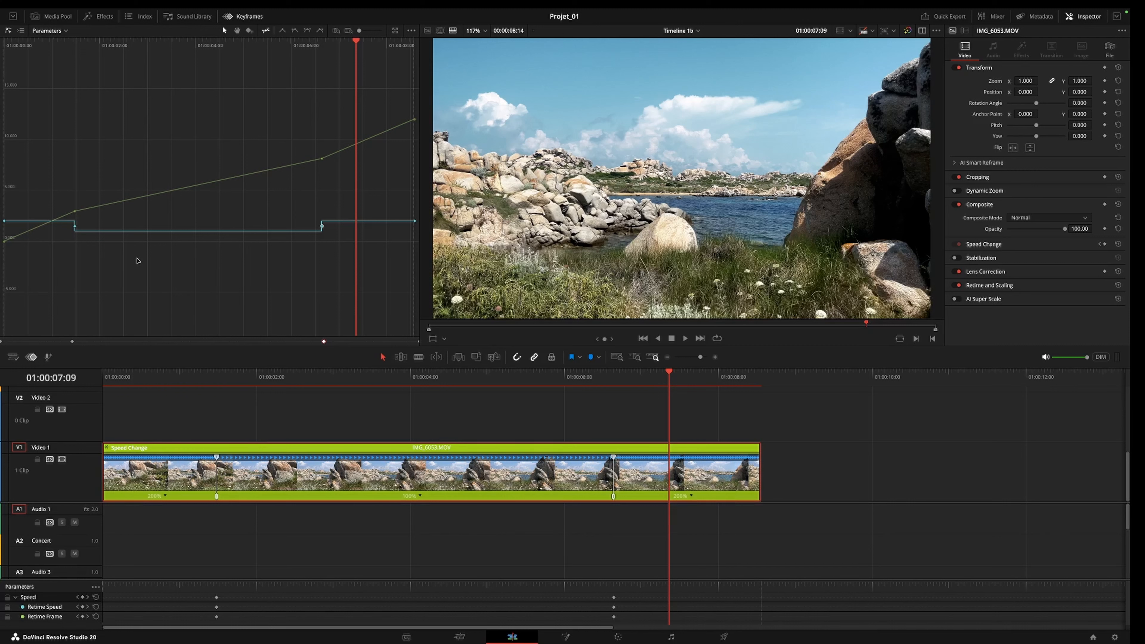
# - Try easing both Retime Speed keyframes together, then set them back to linear and deselect them
pyautogui.keyDown('shift'); pyautogui.click(75, 226); pyautogui.keyUp('shift')
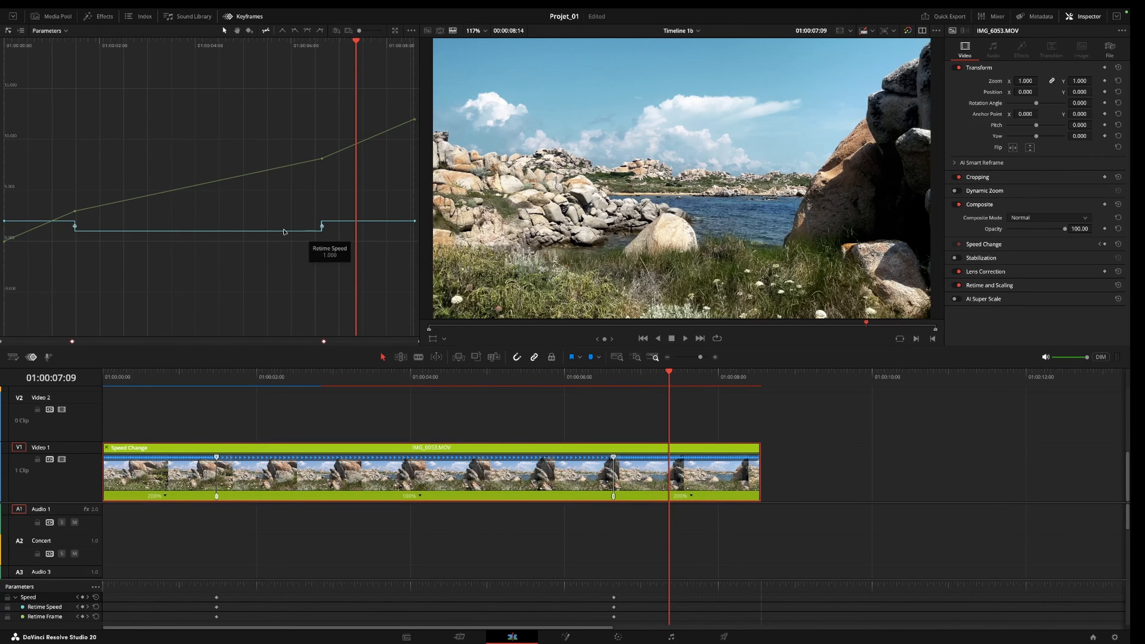
pyautogui.click(307, 30)
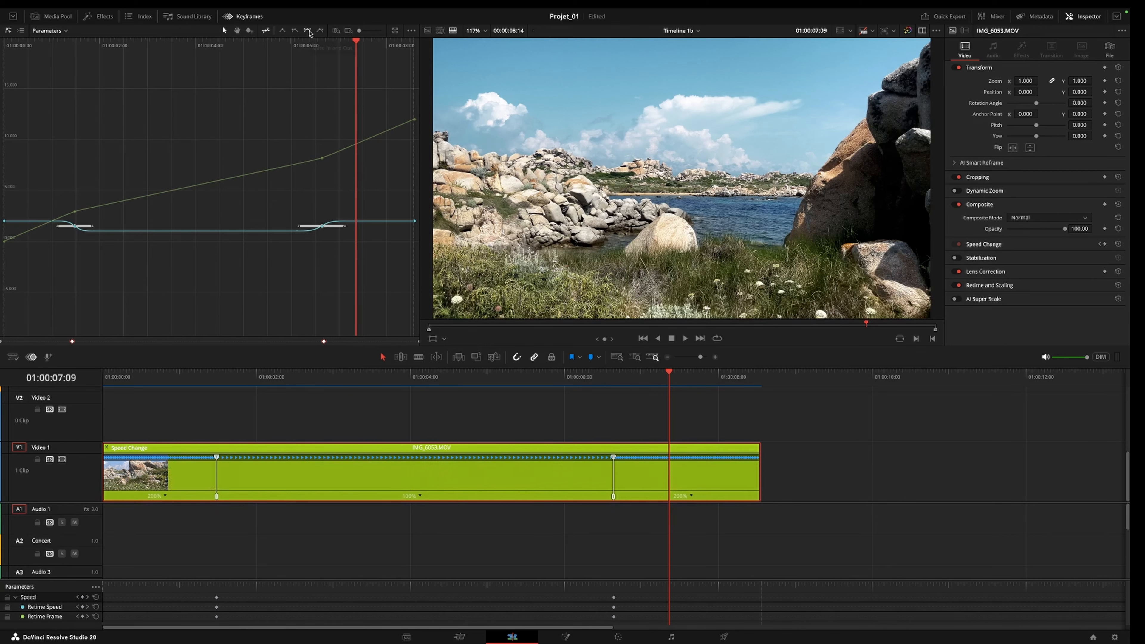
pyautogui.click(283, 30)
pyautogui.click(310, 256)
pyautogui.click(76, 229)
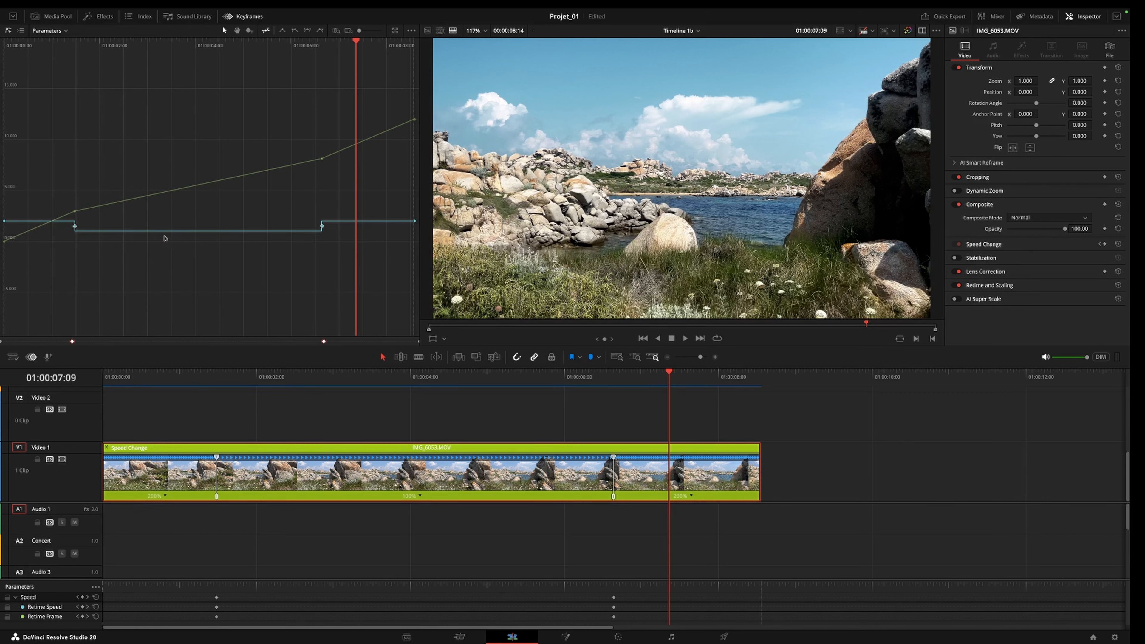
pyautogui.click(242, 119)
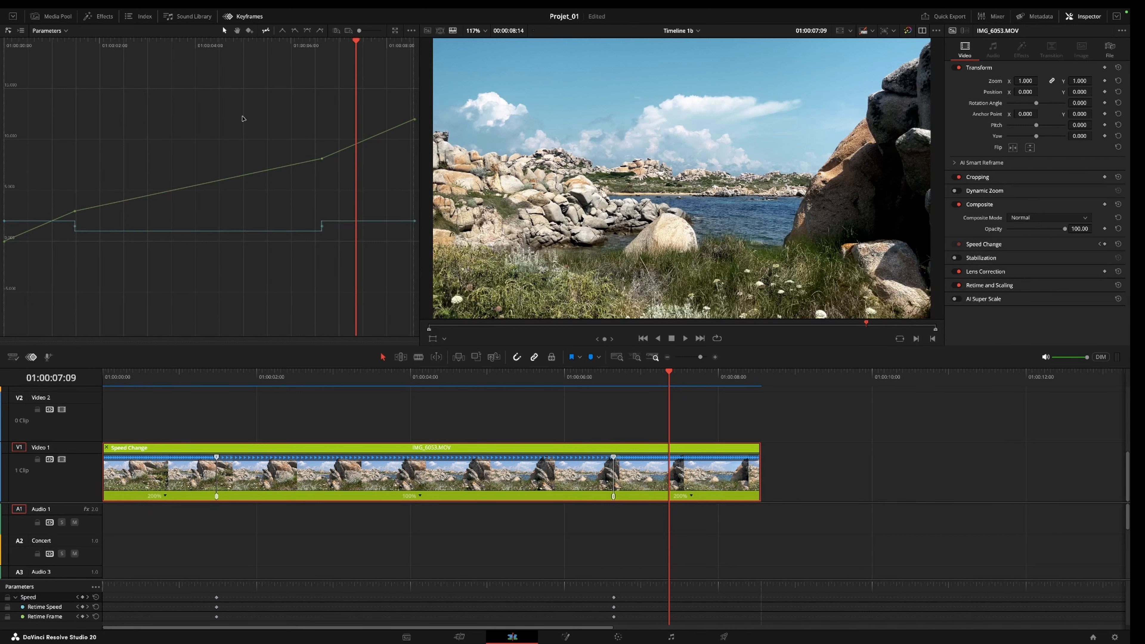
# - Add two keyframes to the Retime Speed curve between the two existing speed points and save the project
pyautogui.click(249, 30)
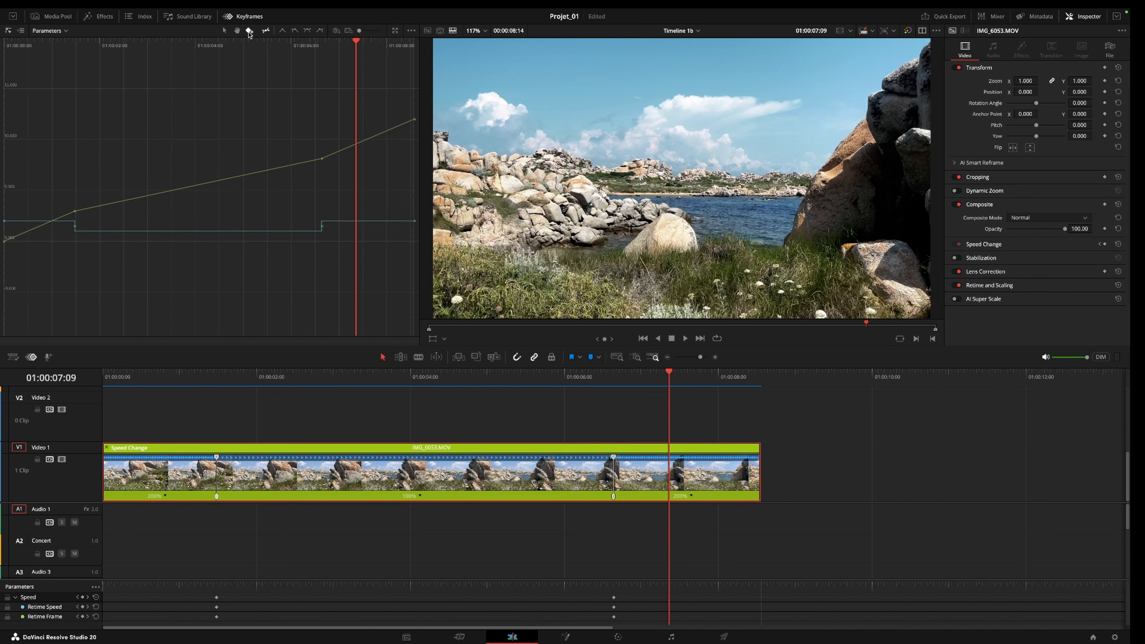
pyautogui.click(148, 232)
pyautogui.click(244, 232)
pyautogui.hotkey('ctrl', 's')
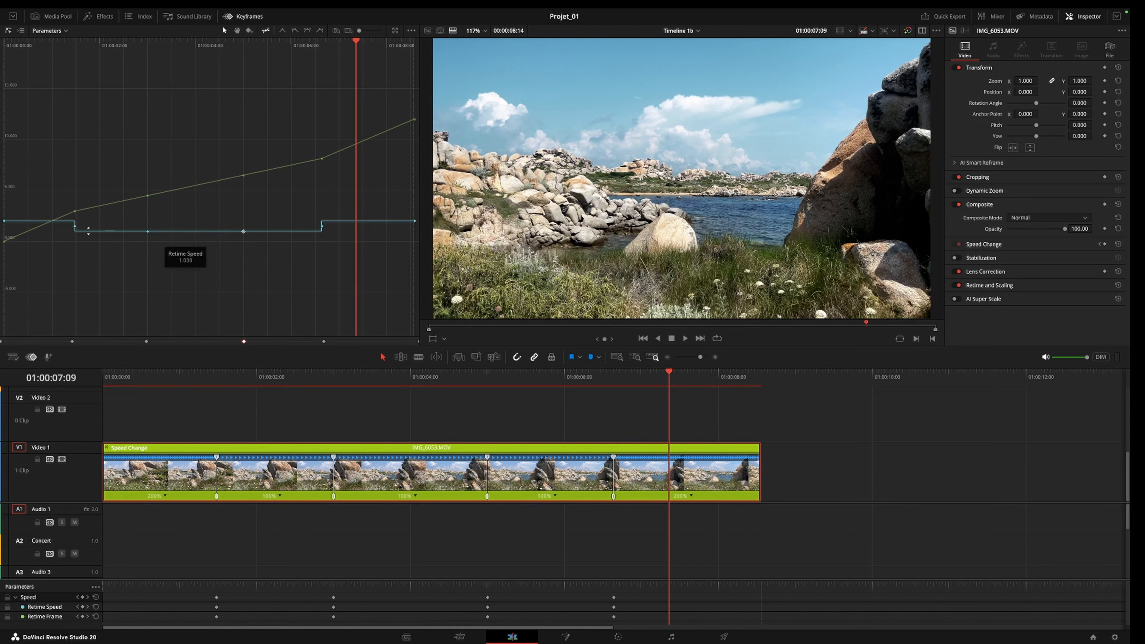
# - Select the first Retime Speed keyframe, add only the third one to the selection, then deselect both
pyautogui.click(75, 227)
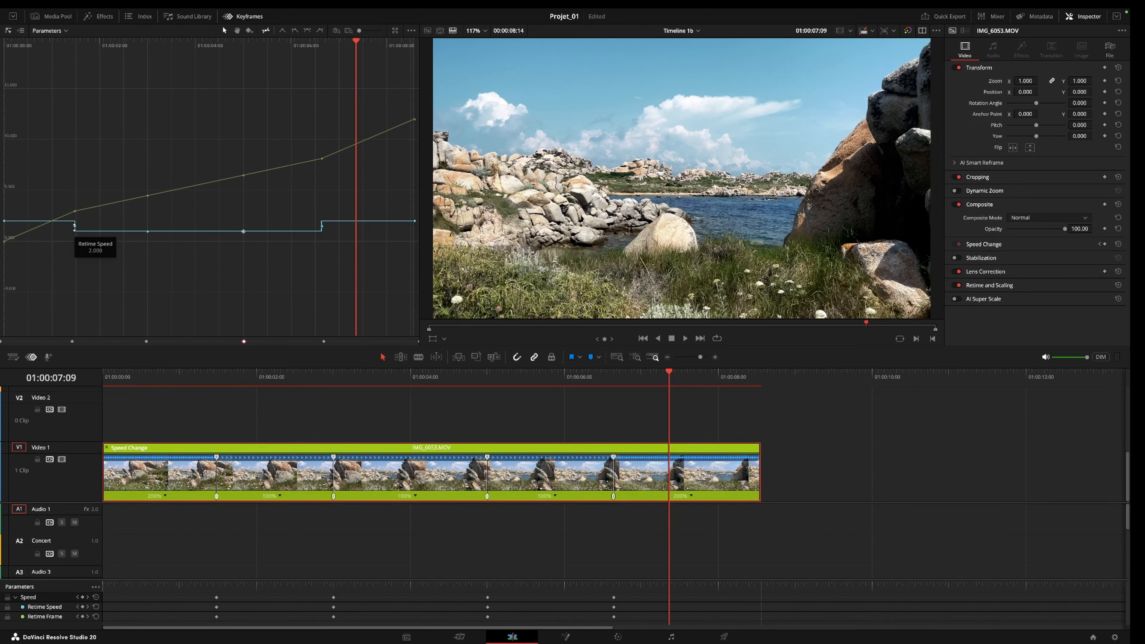
pyautogui.click(75, 227)
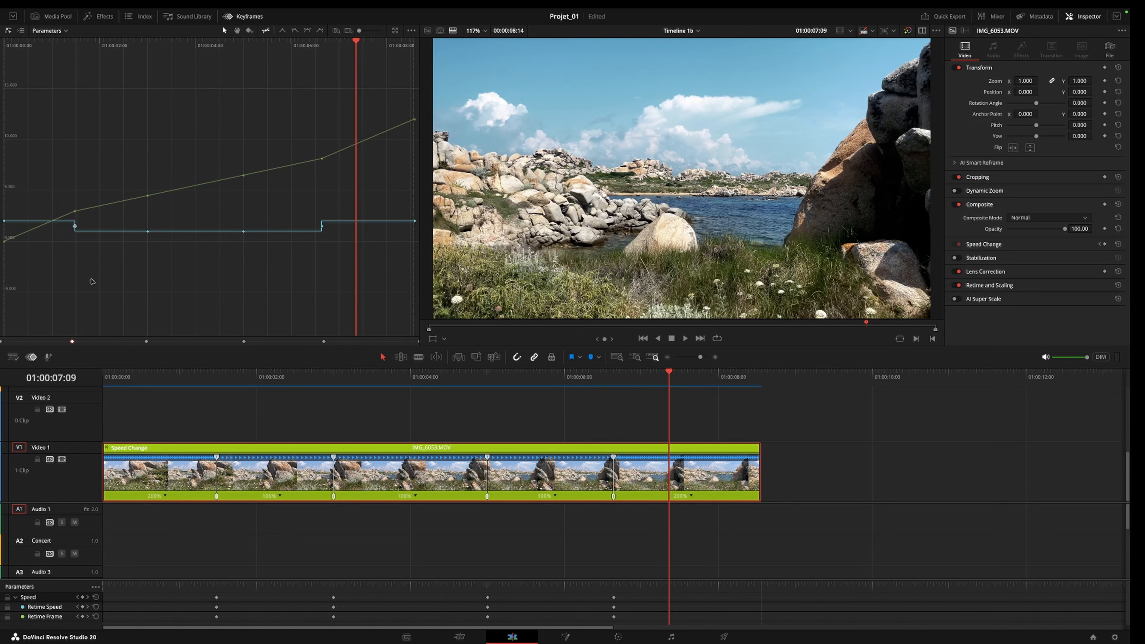
pyautogui.moveTo(243, 231)
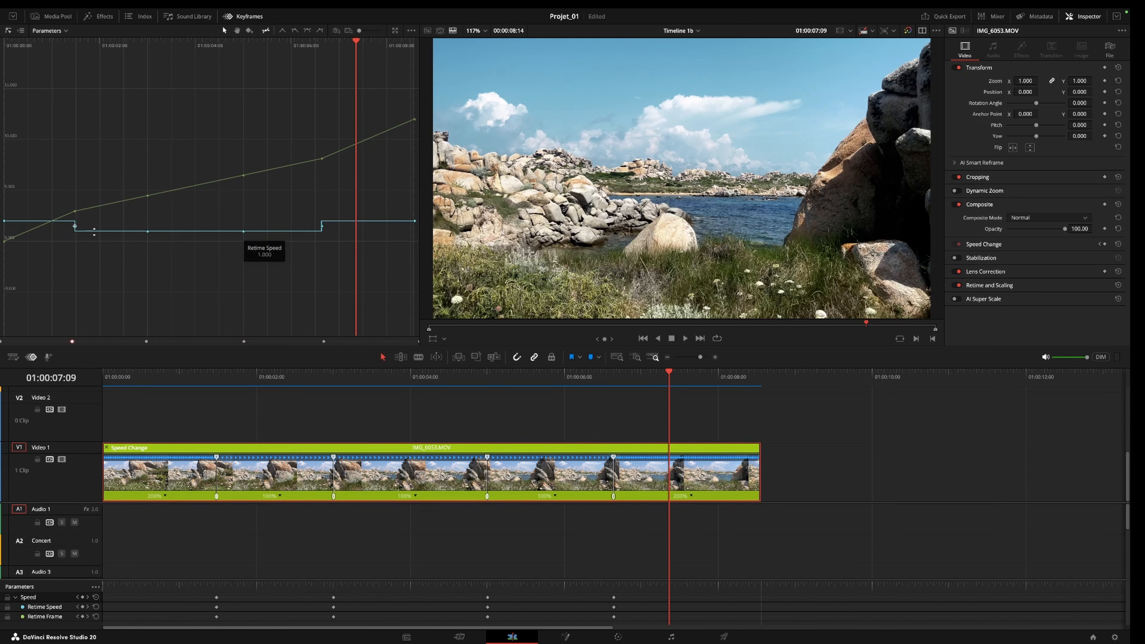
pyautogui.keyDown('super'); pyautogui.click(244, 232); pyautogui.keyUp('super')
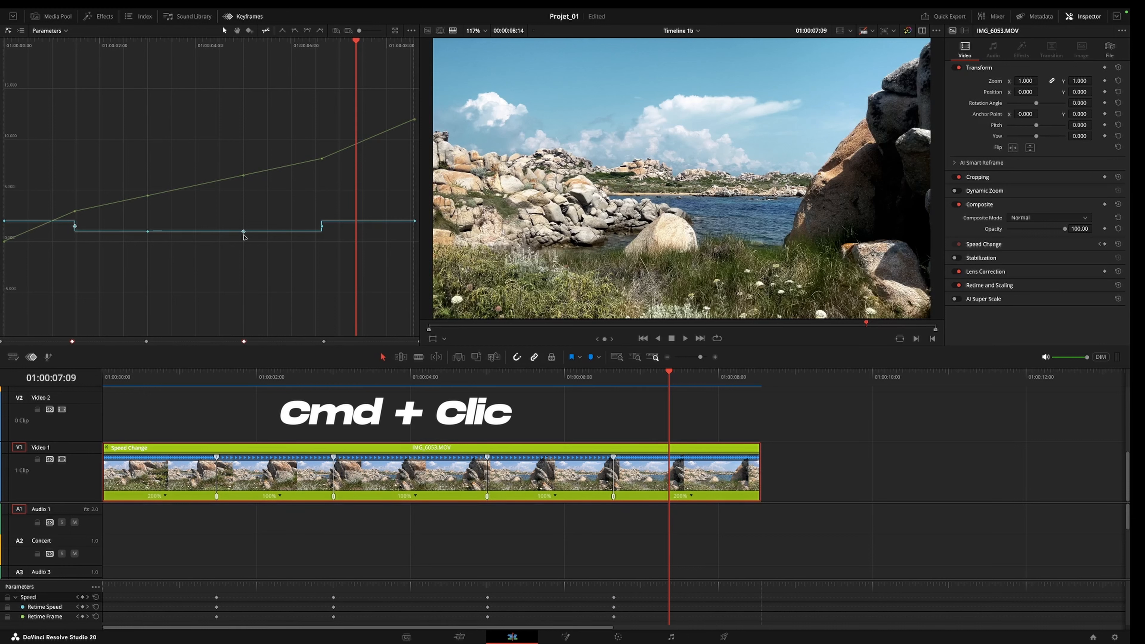
pyautogui.click(80, 239)
# - Select the range from the first to the third Retime Speed keyframe, then all four at once, clearing the selection each time
pyautogui.click(75, 225)
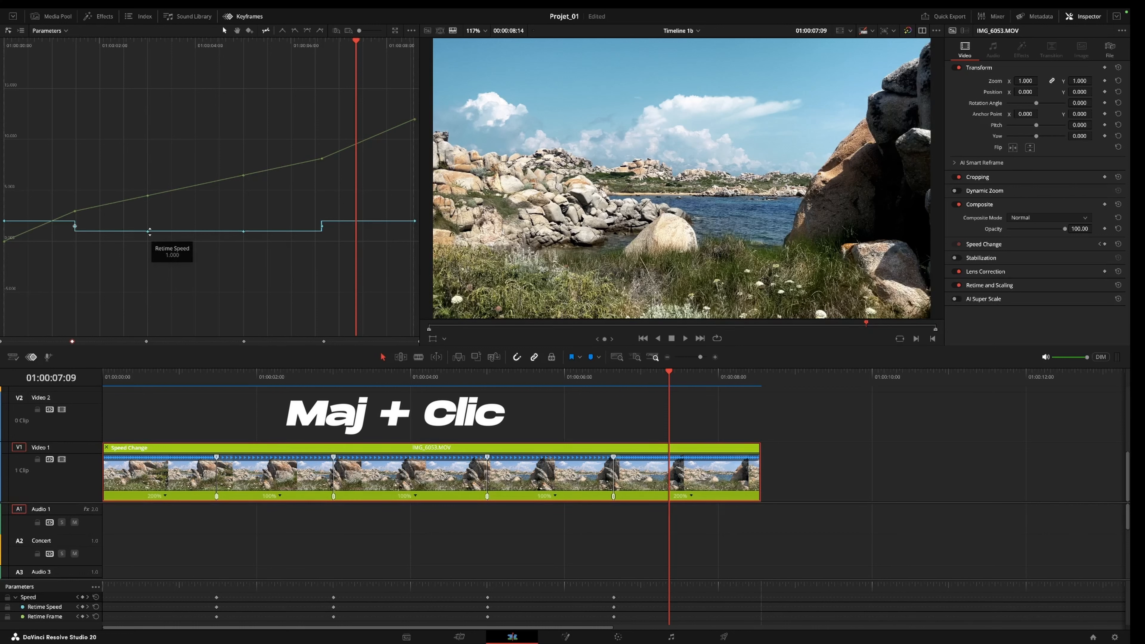
pyautogui.keyDown('shift'); pyautogui.click(243, 231); pyautogui.keyUp('shift')
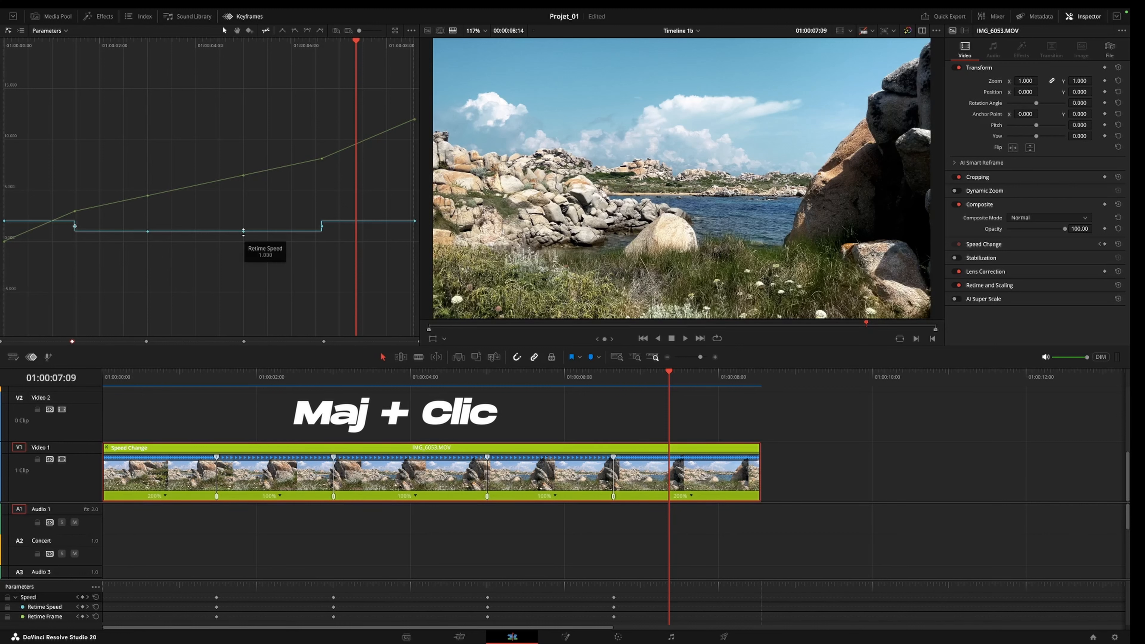
pyautogui.click(215, 276)
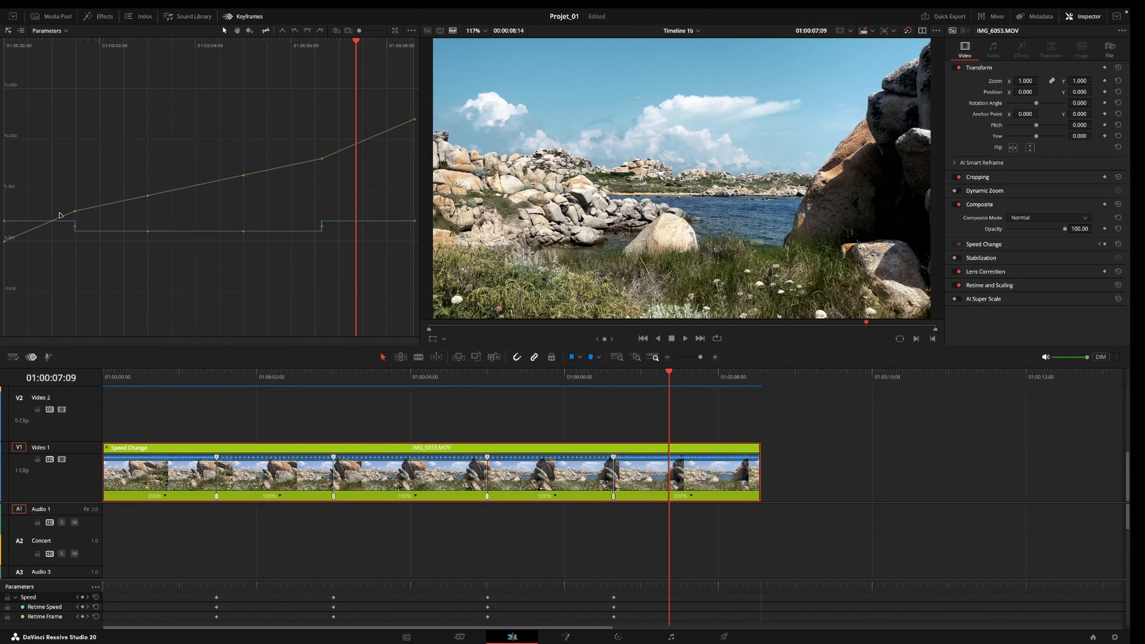
pyautogui.moveTo(65, 228); pyautogui.dragTo(342, 235)
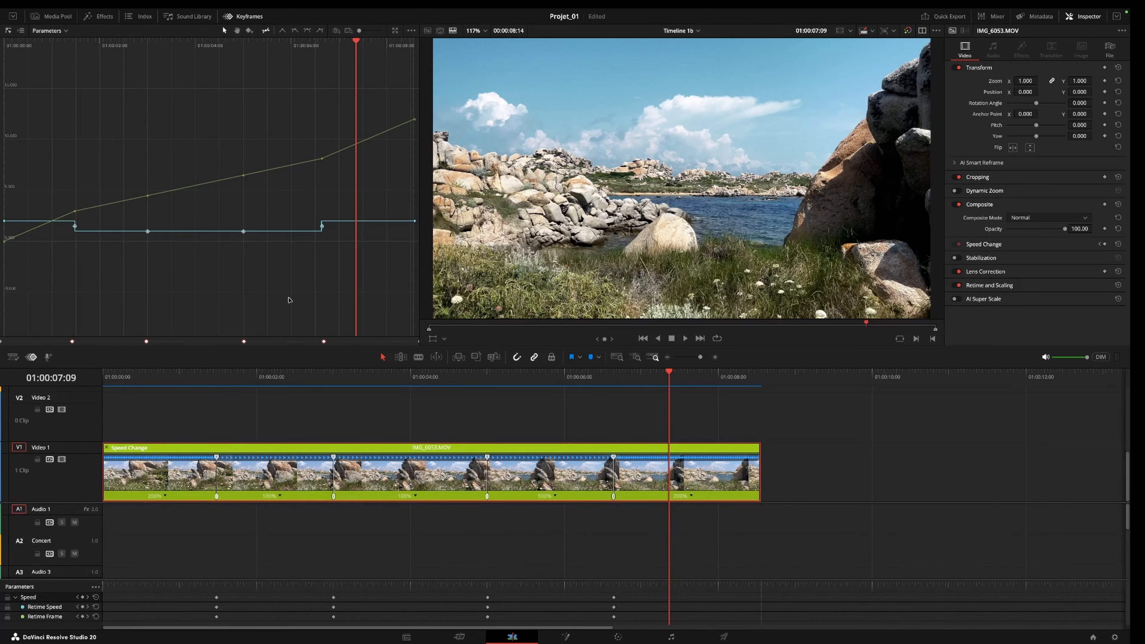
pyautogui.click(259, 276)
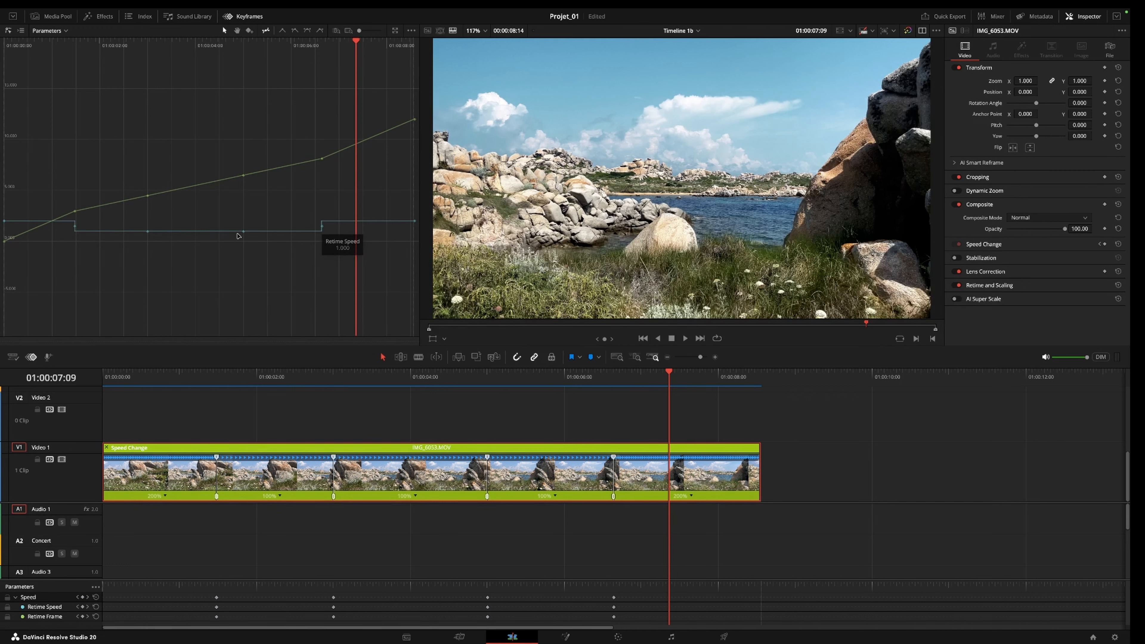
# - Select the two middle Retime Speed keyframes together and delete them
pyautogui.click(243, 231)
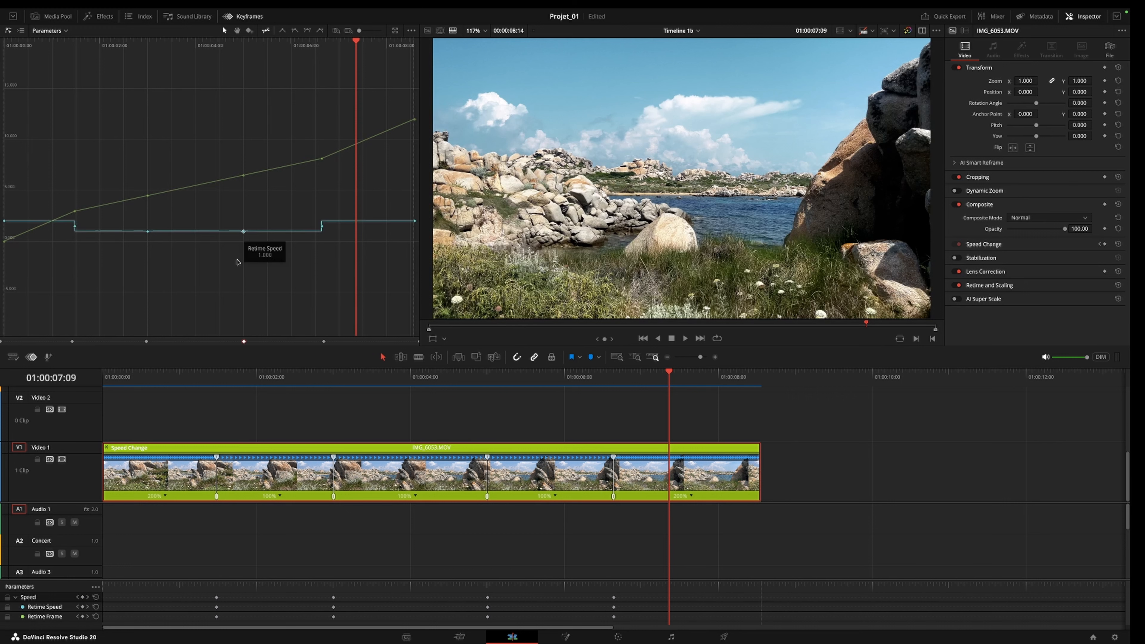
pyautogui.keyDown('shift'); pyautogui.click(148, 232); pyautogui.keyUp('shift')
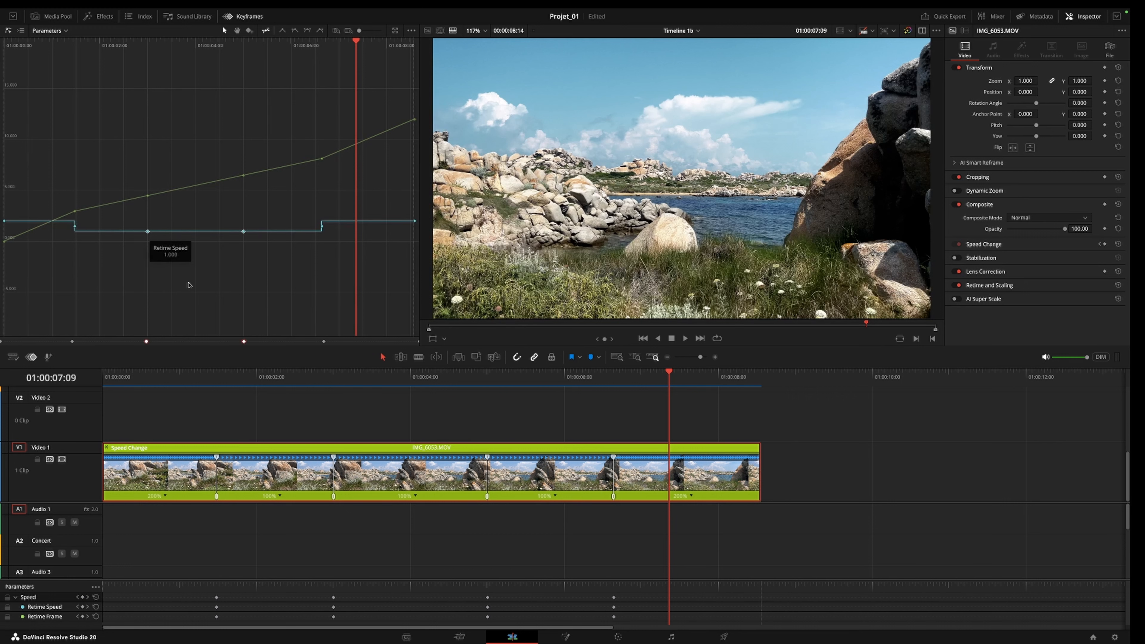
pyautogui.press('Delete')
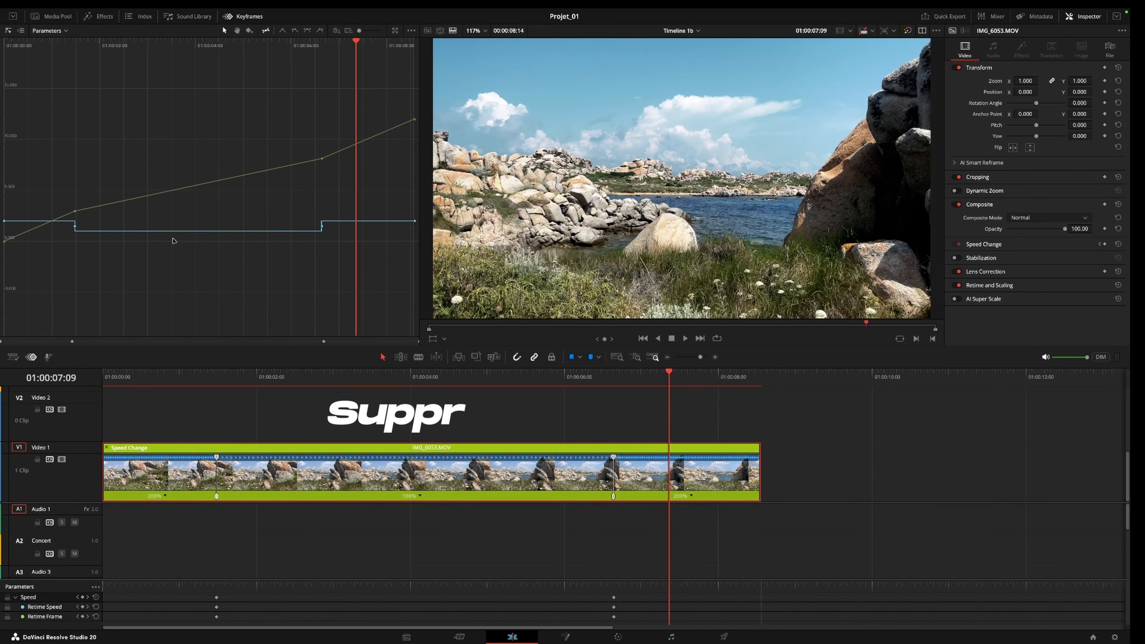
# - Ease both Retime Speed keyframes in and out, save the project, and shorten their curve handles
pyautogui.moveTo(340, 239); pyautogui.dragTo(54, 219)
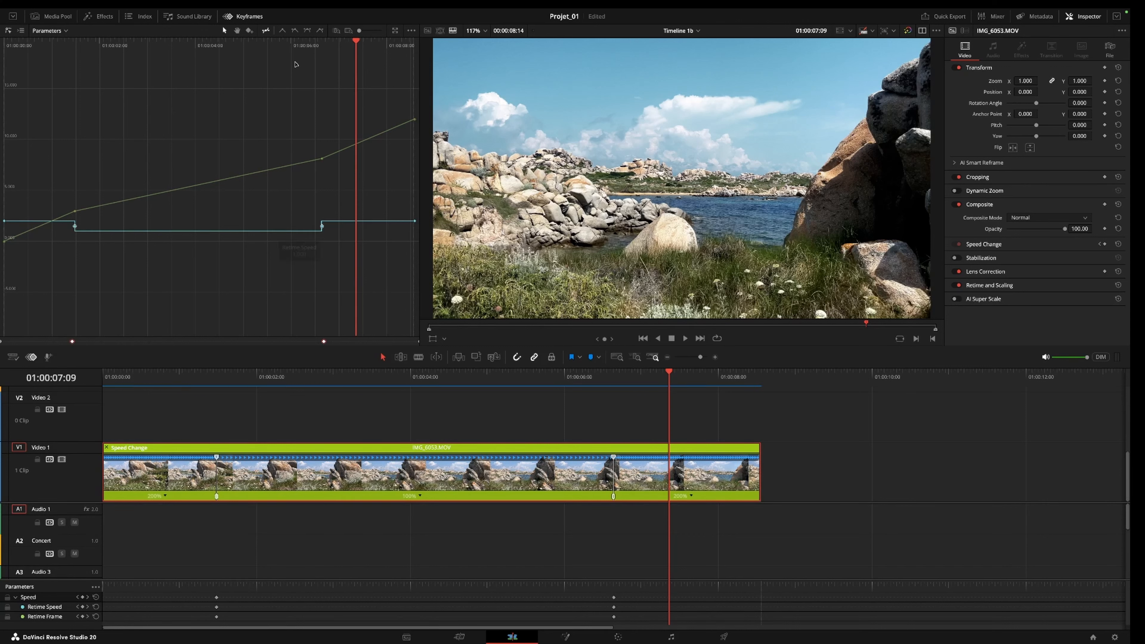
pyautogui.click(307, 31)
pyautogui.hotkey('ctrl', 's')
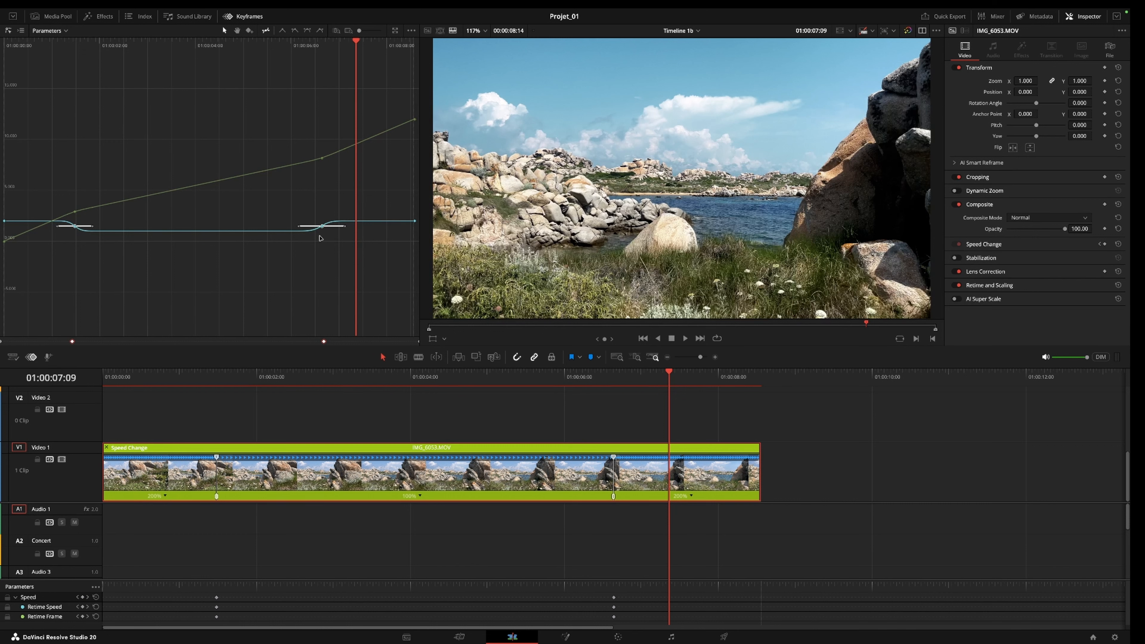
pyautogui.moveTo(345, 228)
pyautogui.mouseDown()
pyautogui.moveTo(358, 228)
pyautogui.moveTo(334, 231)
pyautogui.moveTo(392, 233)
pyautogui.moveTo(338, 236)
pyautogui.mouseUp()
pyautogui.moveTo(93, 226)
pyautogui.mouseDown()
pyautogui.moveTo(36, 218)
pyautogui.moveTo(38, 206)
pyautogui.moveTo(36, 232)
pyautogui.mouseUp()
# - Reset the clip's first speed segment to 100%, then change its speed to 200%
pyautogui.click(169, 496)
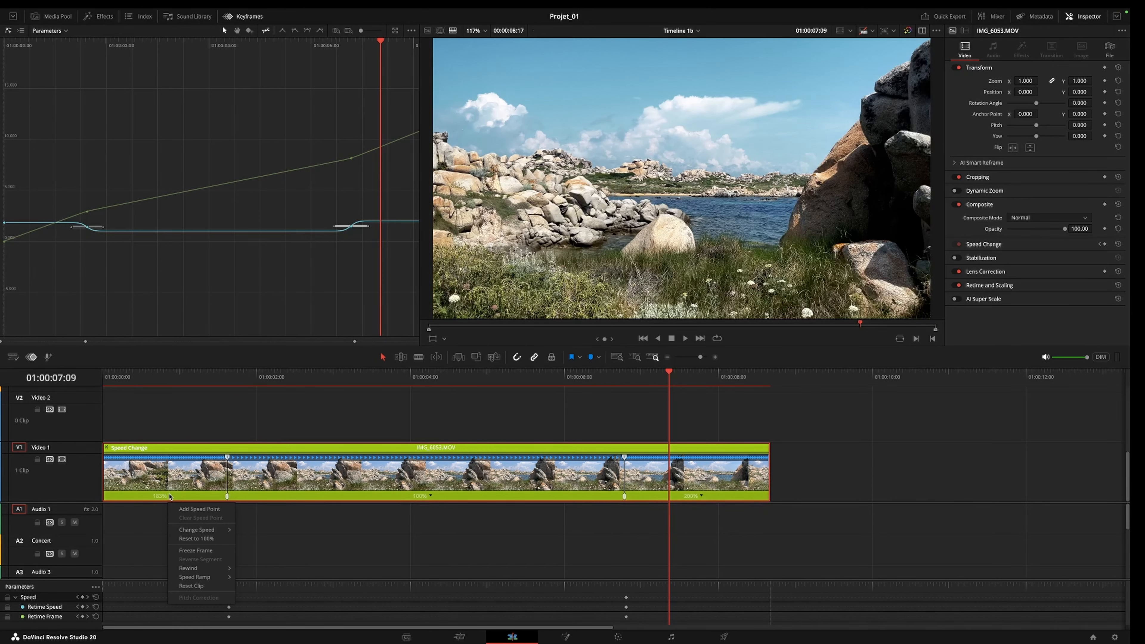
pyautogui.click(199, 538)
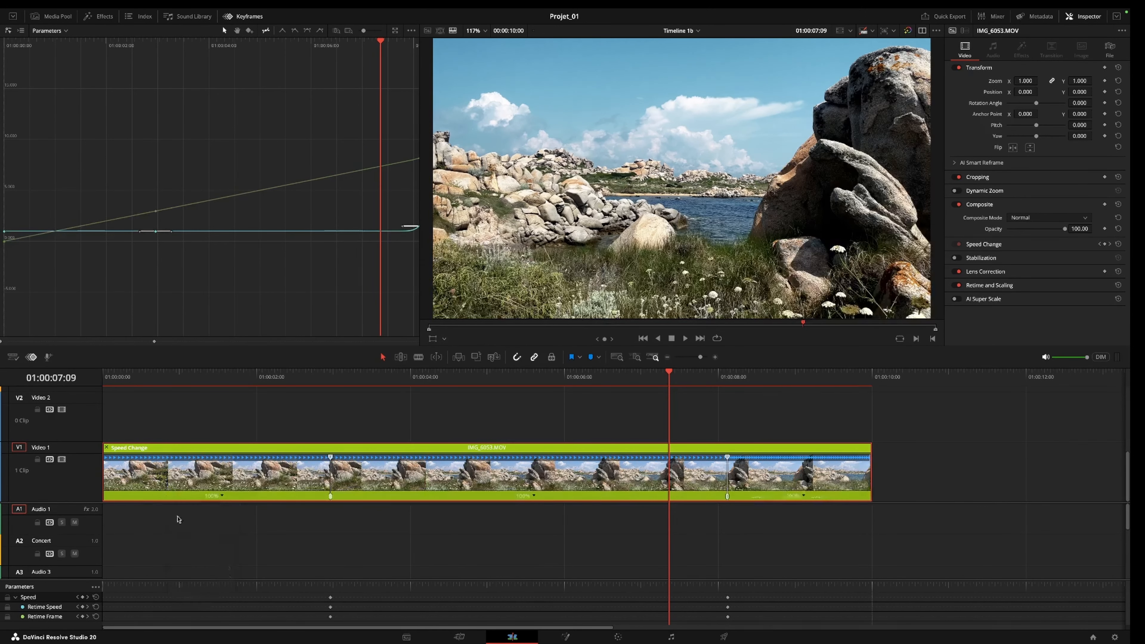
pyautogui.click(222, 495)
pyautogui.moveTo(254, 534)
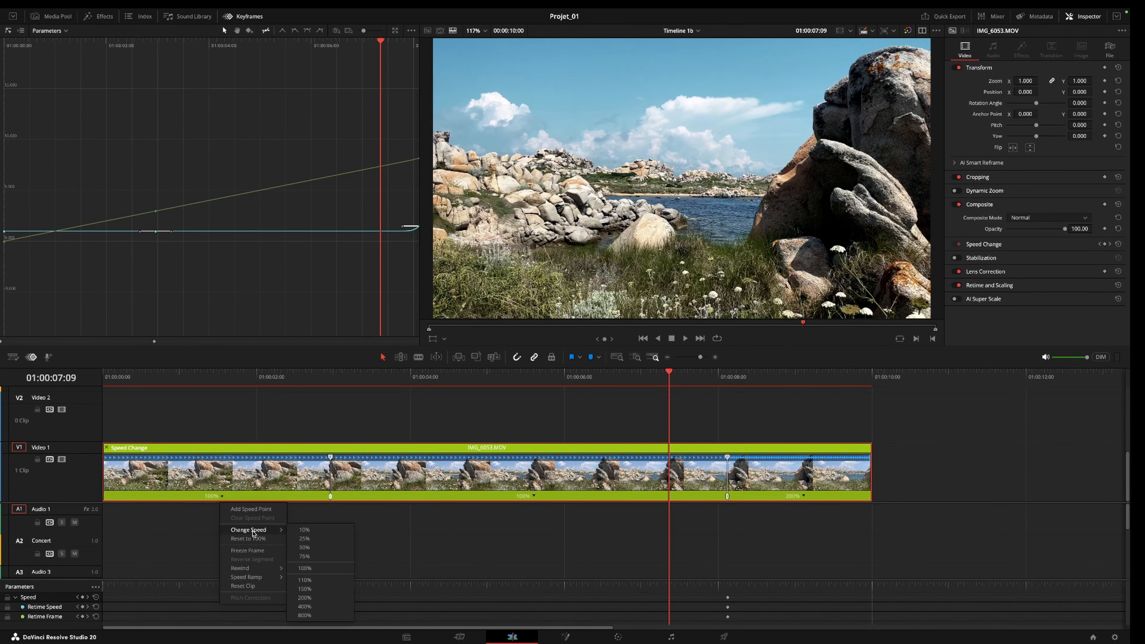
pyautogui.click(306, 598)
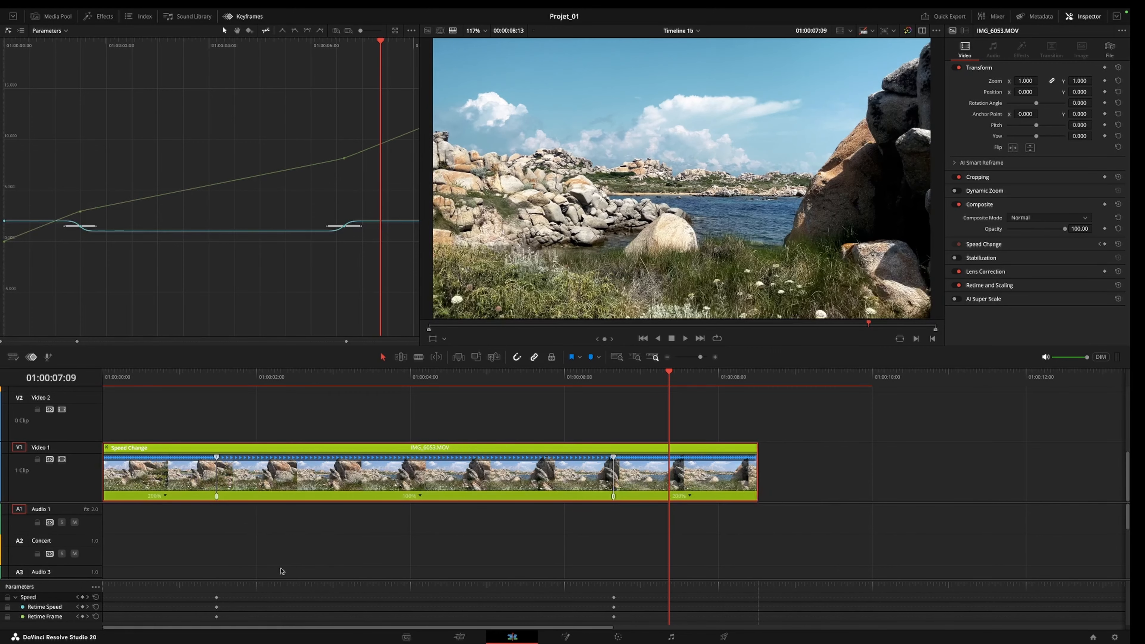
pyautogui.moveTo(54, 221)
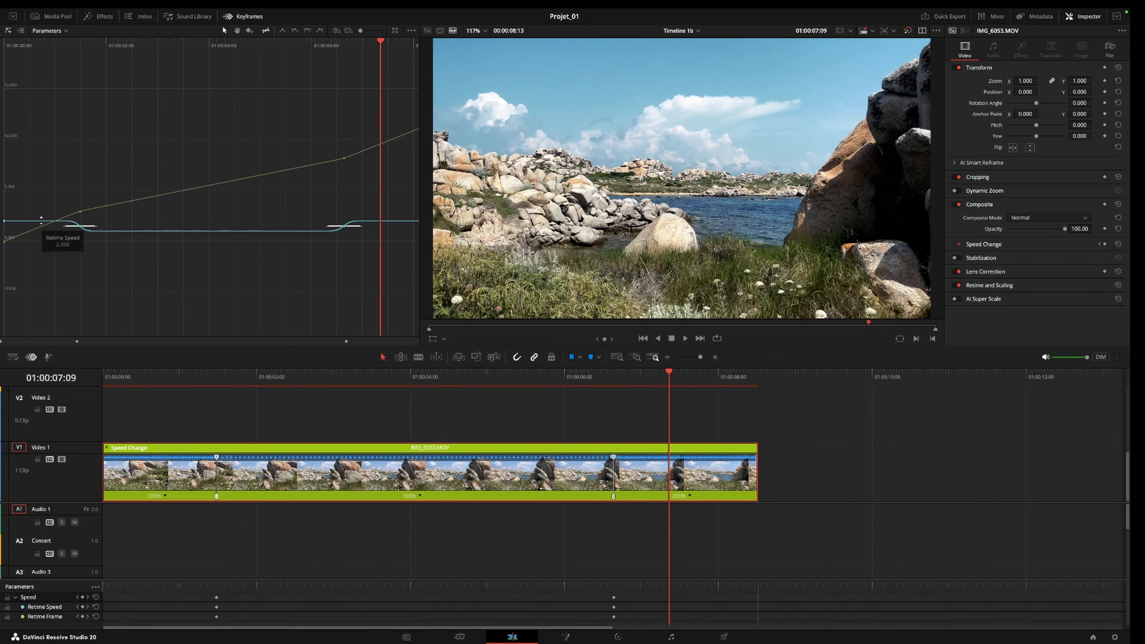
pyautogui.moveTo(80, 214)
pyautogui.mouseDown()
pyautogui.moveTo(123, 212)
pyautogui.moveTo(81, 211)
pyautogui.mouseUp()
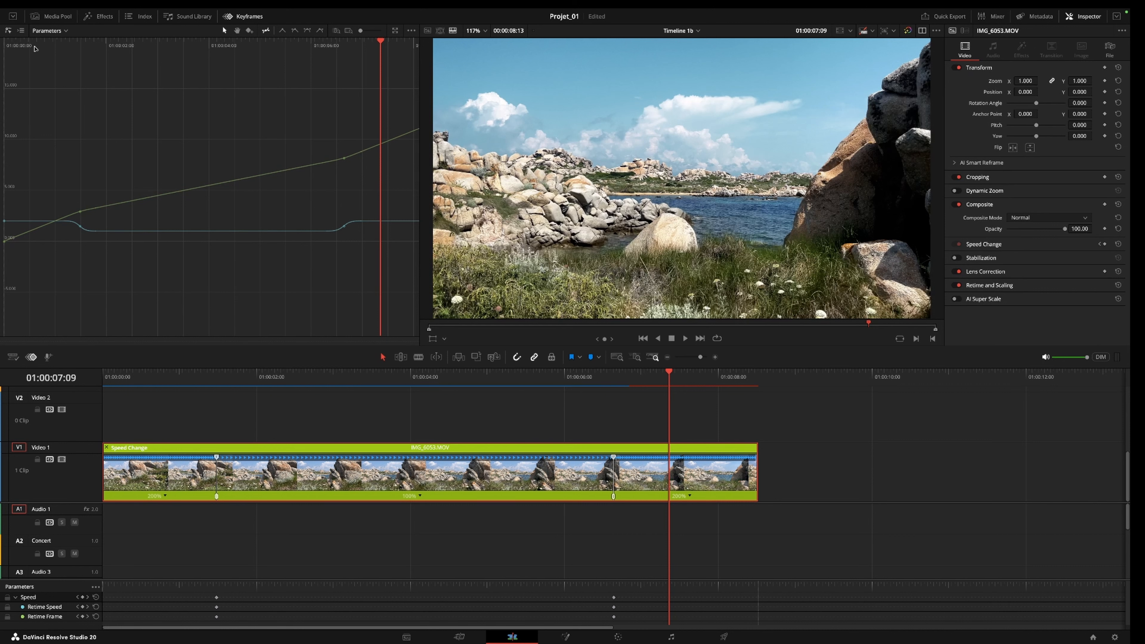
# - Show the keyframes as a list, add a Zoom keyframe at 01:00:07:09, and check the parameter display options
pyautogui.click(21, 31)
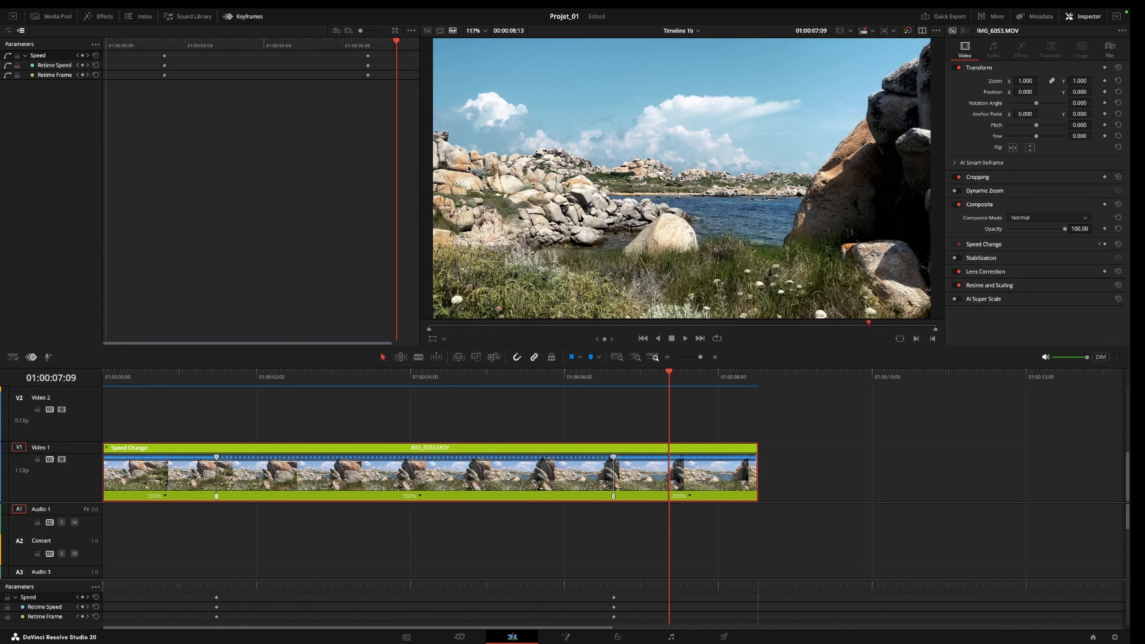
pyautogui.click(1105, 81)
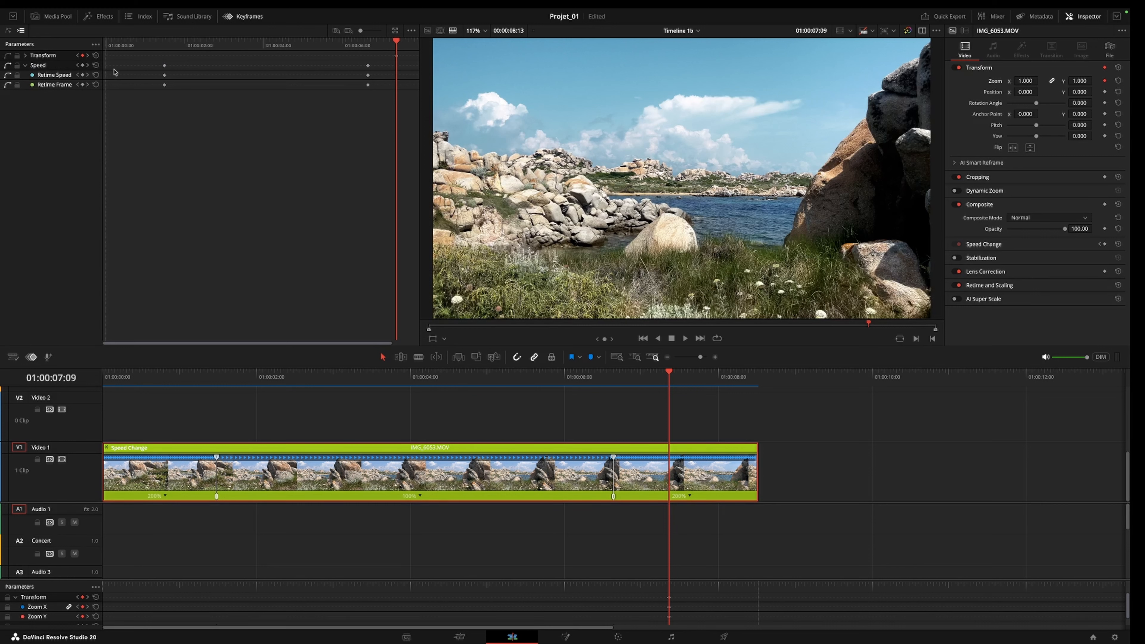
pyautogui.click(96, 44)
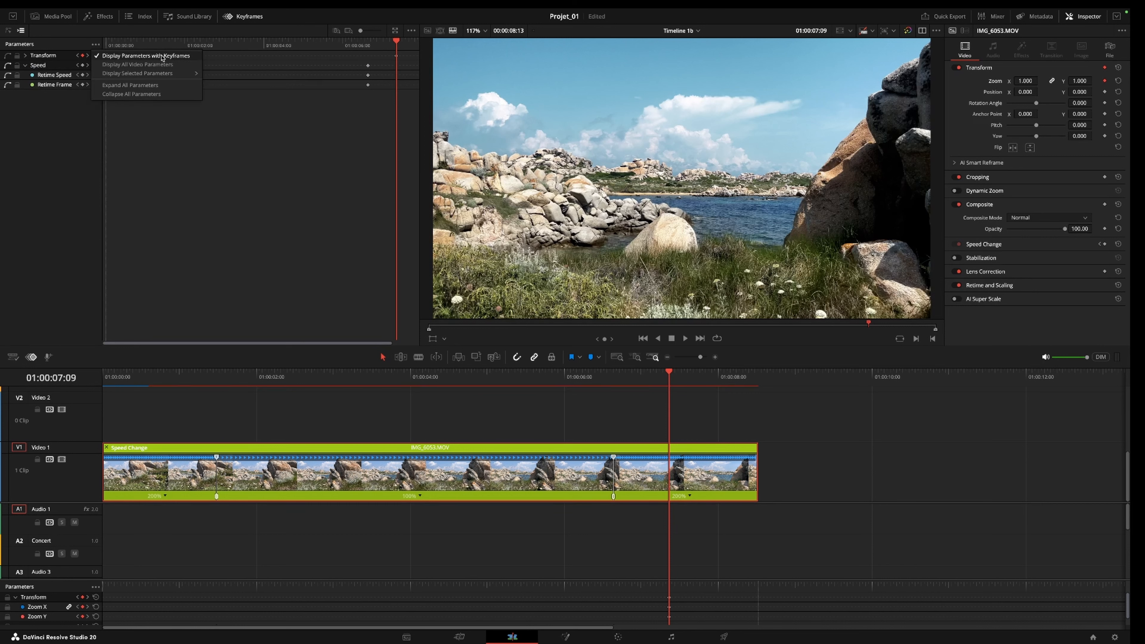
pyautogui.click(127, 115)
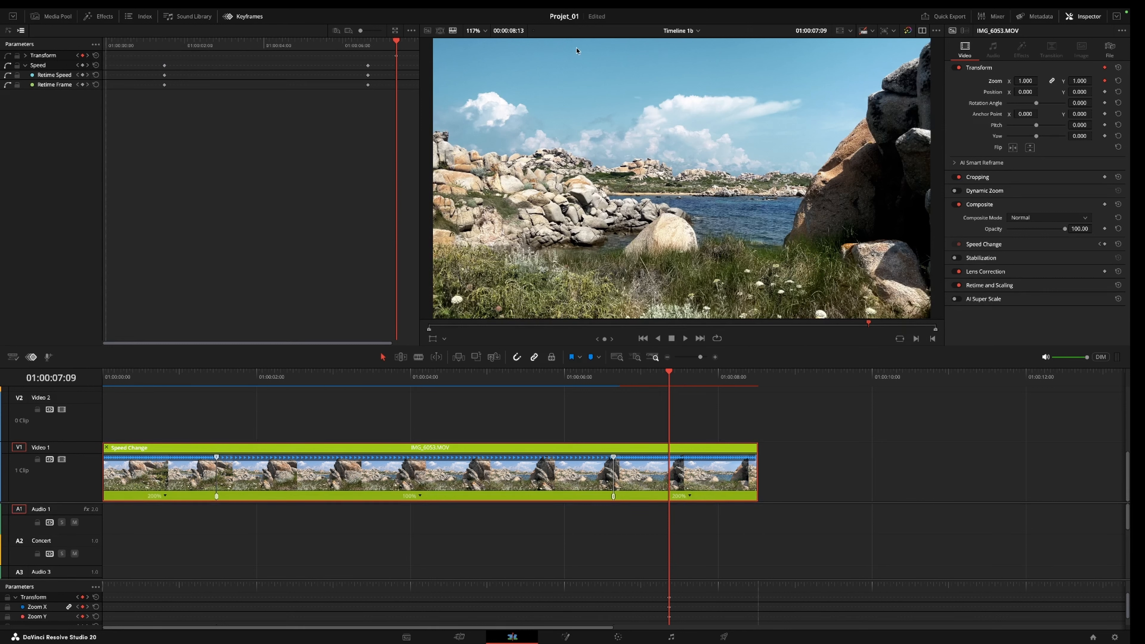
# - Set Zoom to 1.150 at 01:00:02:16, then move the playhead to the first speed point at 01:00:01:12
pyautogui.moveTo(397, 42); pyautogui.dragTo(211, 50)
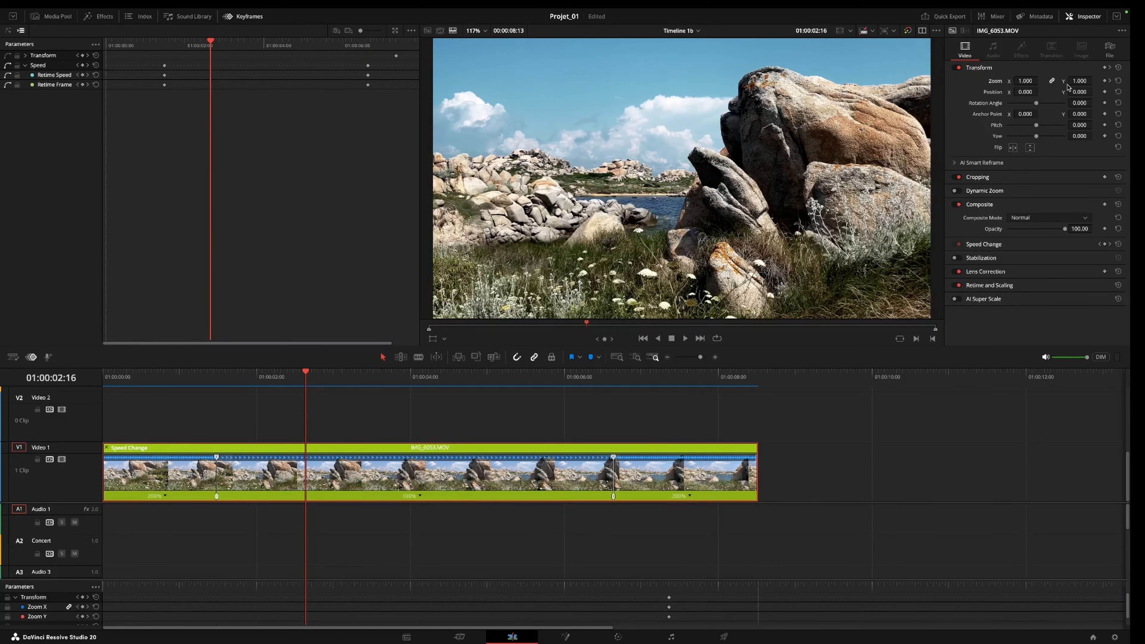
pyautogui.moveTo(1080, 81); pyautogui.dragTo(1095, 80)
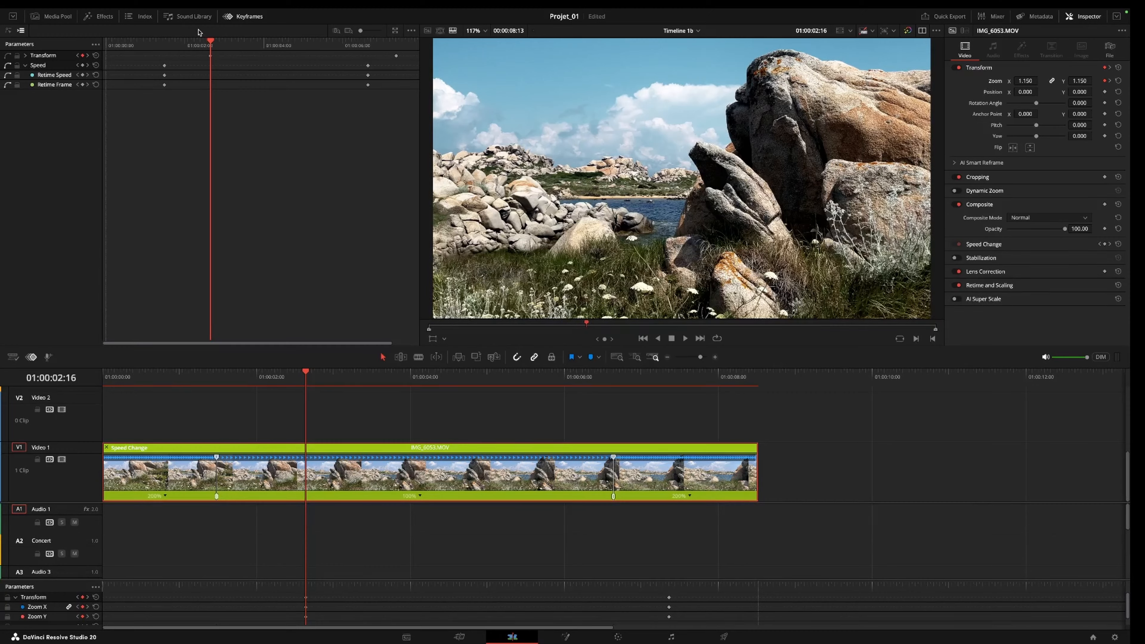
pyautogui.click(217, 43)
pyautogui.moveTo(217, 43); pyautogui.dragTo(135, 63)
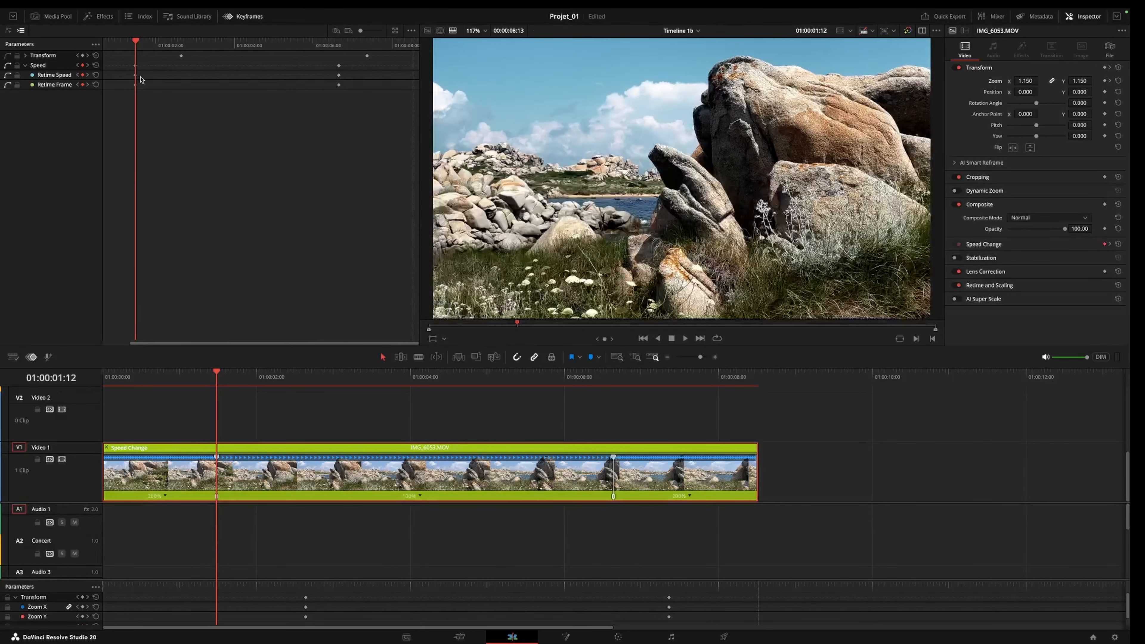
# - Return to the curve view and hide Retime Speed and Retime Frame, leaving only the Zoom X and Zoom Y curves
pyautogui.click(9, 30)
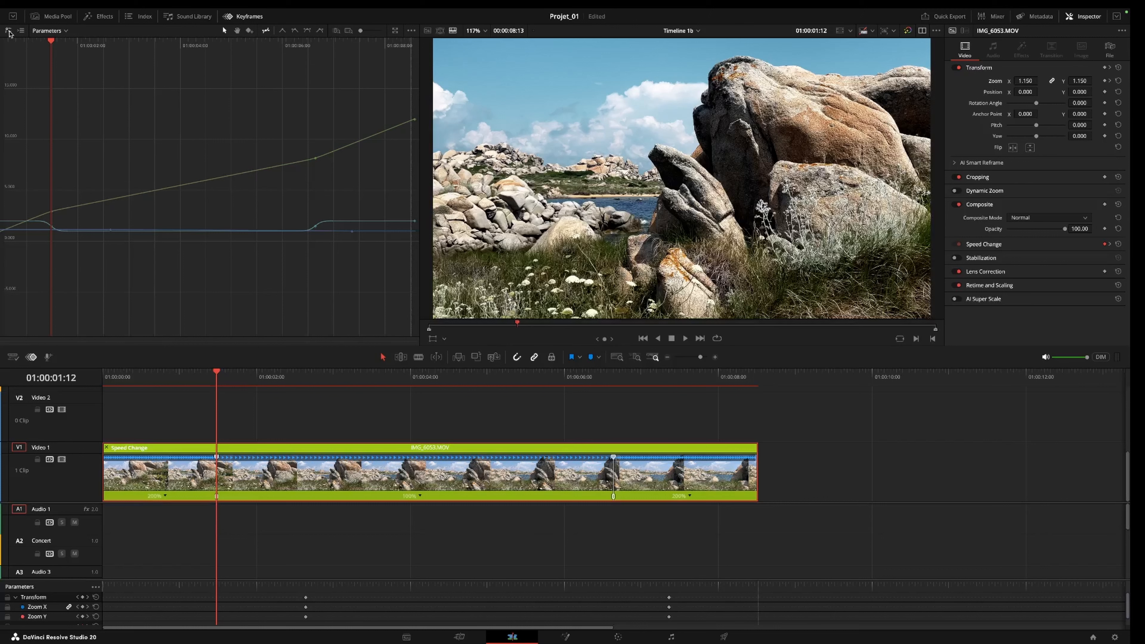
pyautogui.click(68, 31)
pyautogui.moveTo(90, 44)
pyautogui.click(122, 101)
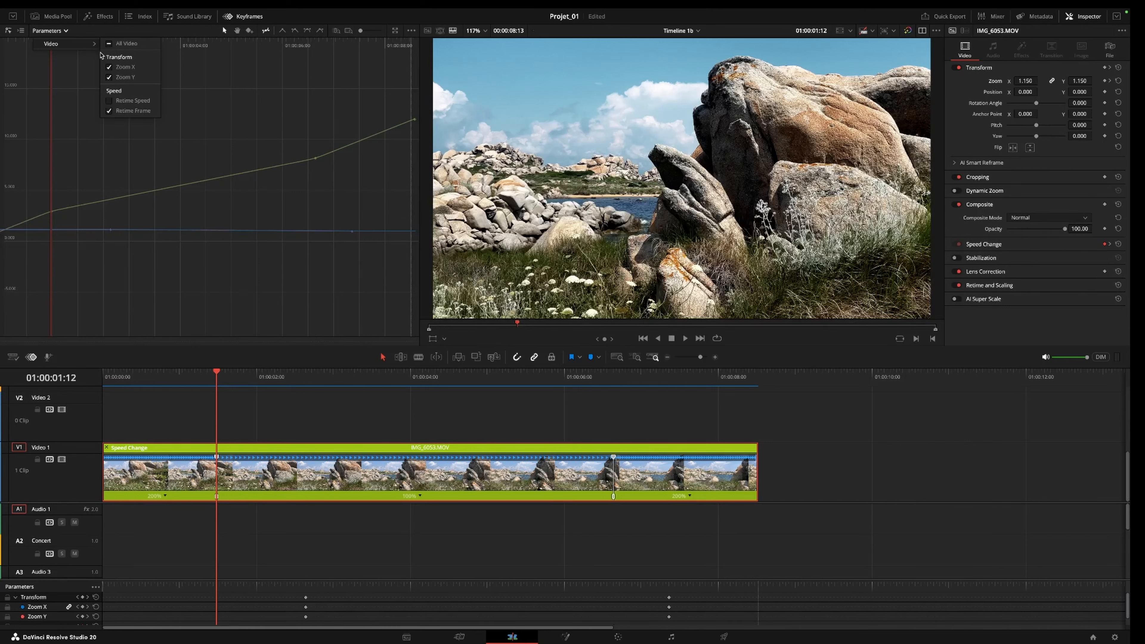
pyautogui.click(122, 112)
pyautogui.click(189, 179)
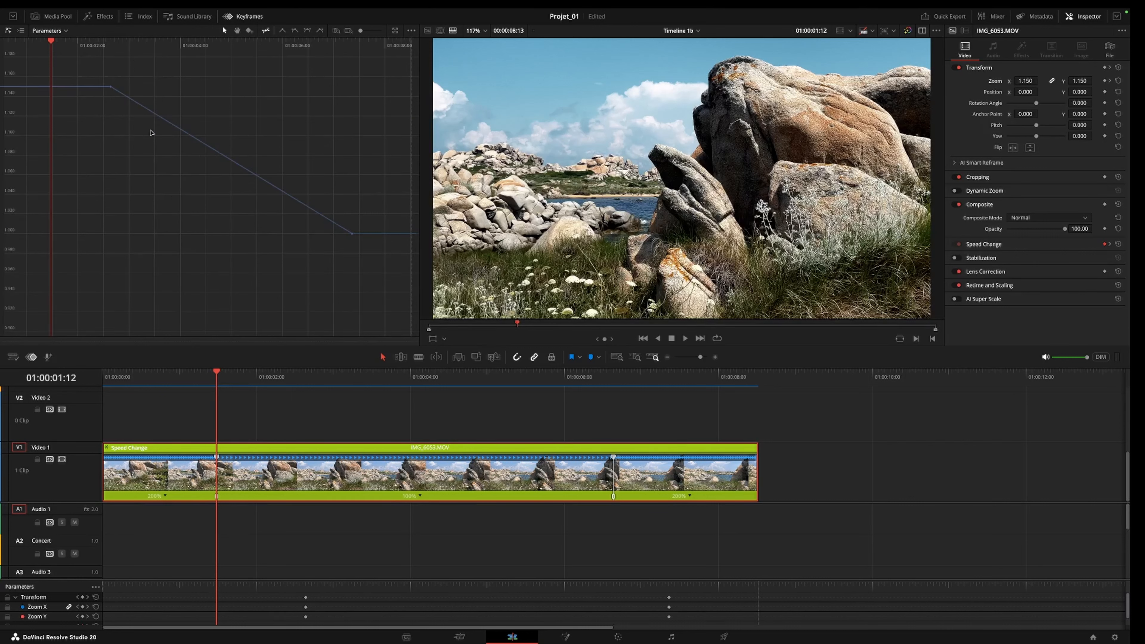
# - Ease both Zoom keyframes in and out, then shorten the first keyframe's curve handle
pyautogui.moveTo(101, 73); pyautogui.dragTo(355, 283)
pyautogui.click(307, 31)
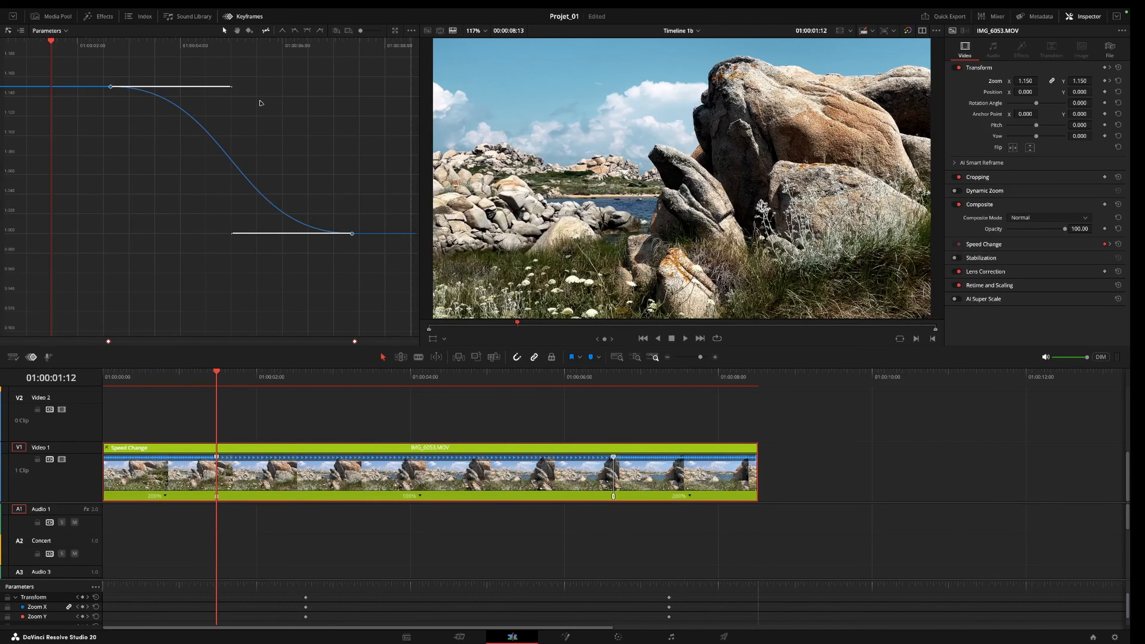
pyautogui.moveTo(231, 89)
pyautogui.mouseDown()
pyautogui.moveTo(199, 88)
pyautogui.moveTo(197, 47)
pyautogui.moveTo(201, 95)
pyautogui.moveTo(176, 175)
pyautogui.moveTo(190, 83)
pyautogui.moveTo(293, 88)
pyautogui.moveTo(190, 88)
pyautogui.moveTo(210, 87)
pyautogui.mouseUp()
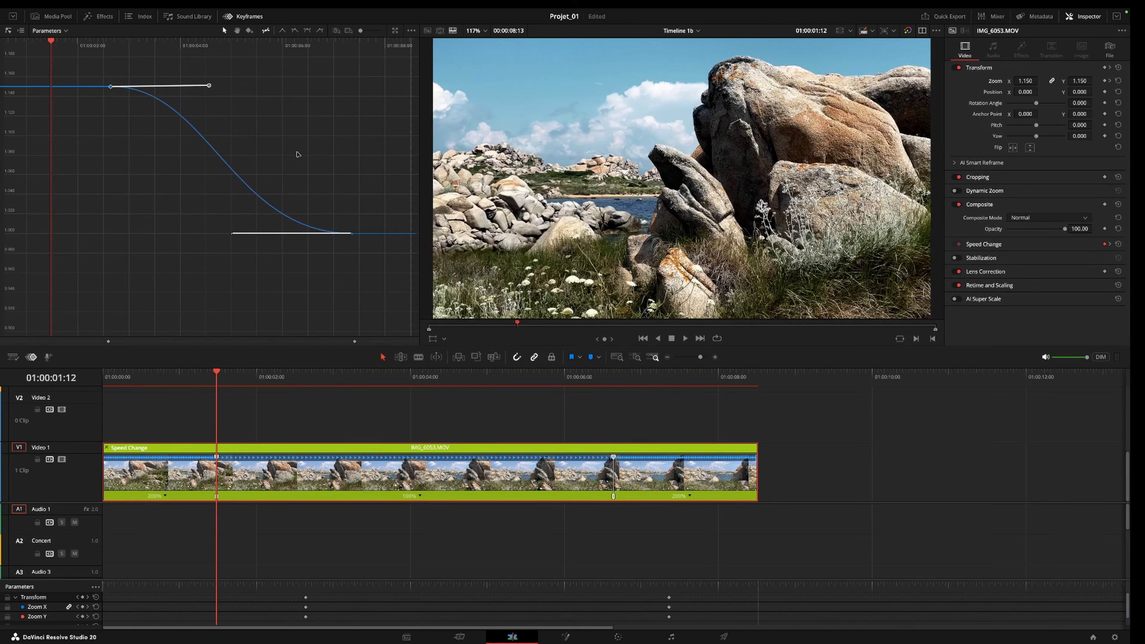
# - Delete both Zoom keyframes and display all video parameter curves again
pyautogui.moveTo(379, 261); pyautogui.dragTo(92, 50)
pyautogui.press('Delete')
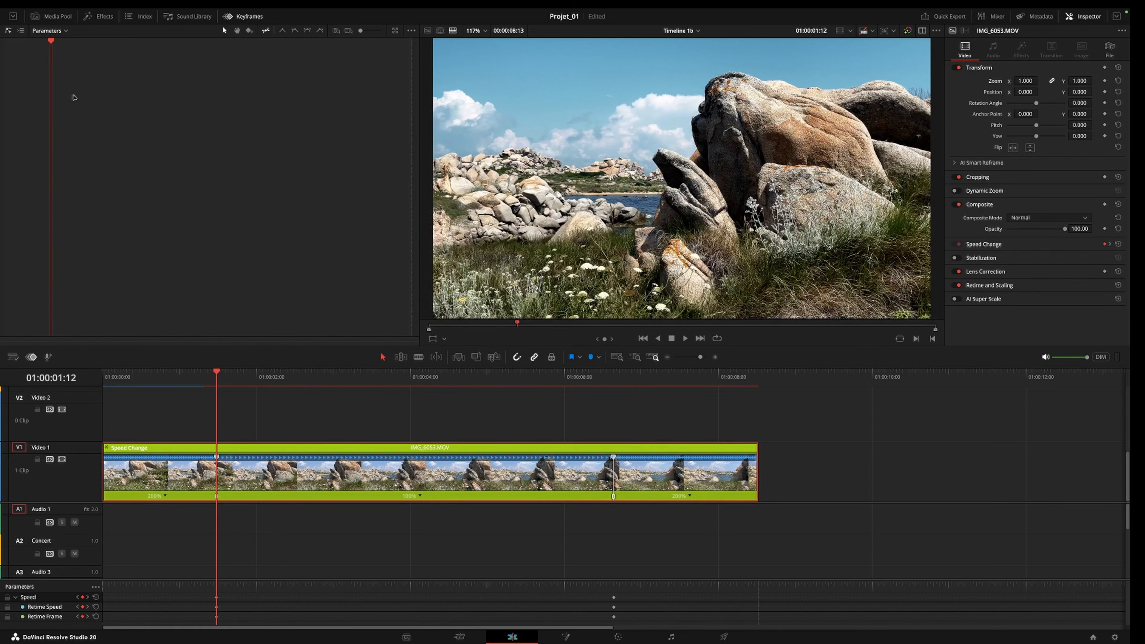
pyautogui.click(63, 31)
pyautogui.moveTo(69, 43)
pyautogui.click(109, 44)
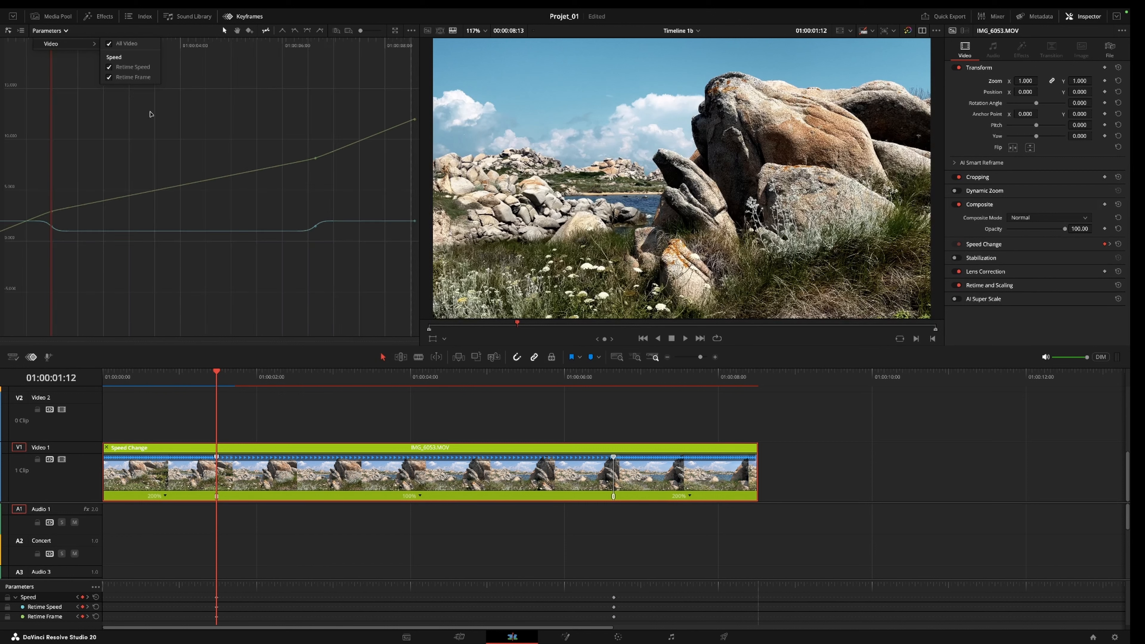